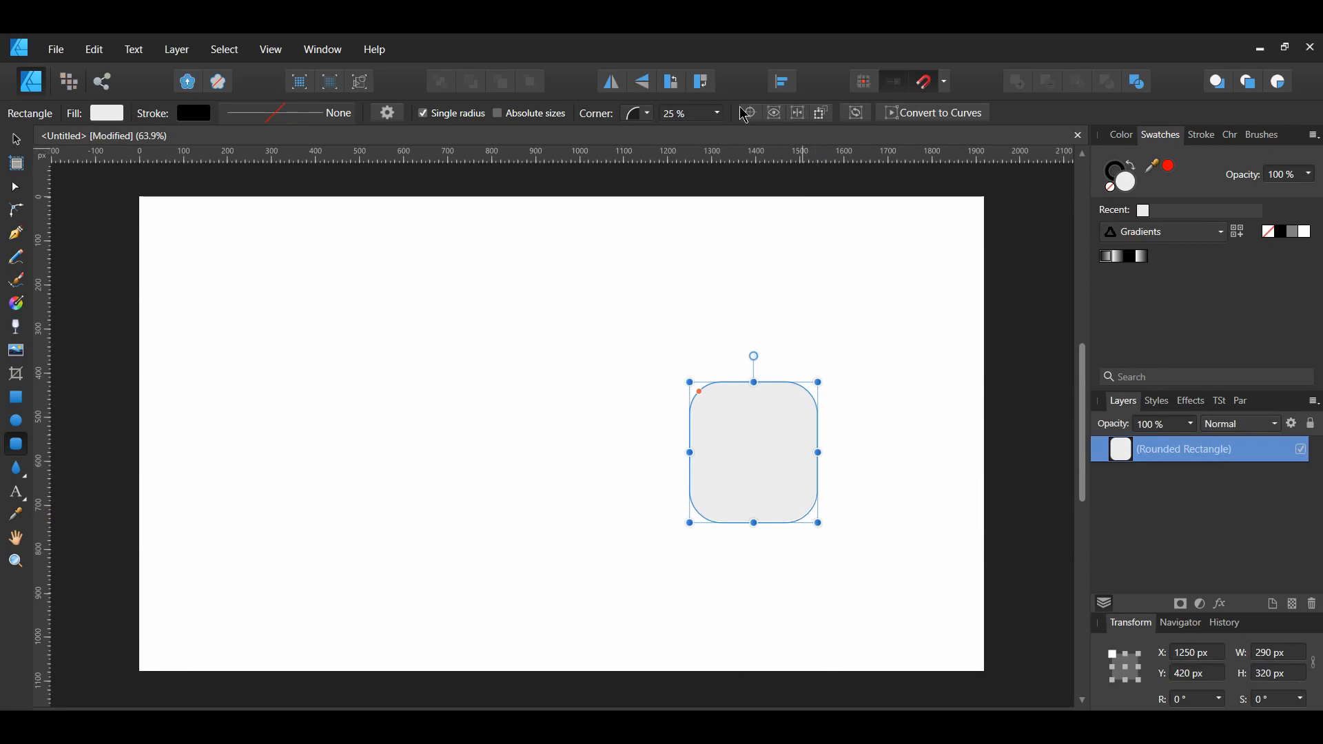
Give the rounded rectangle separate corner radii with both lower corners at 45%, and move it slightly up and left.
left_click(424, 115)
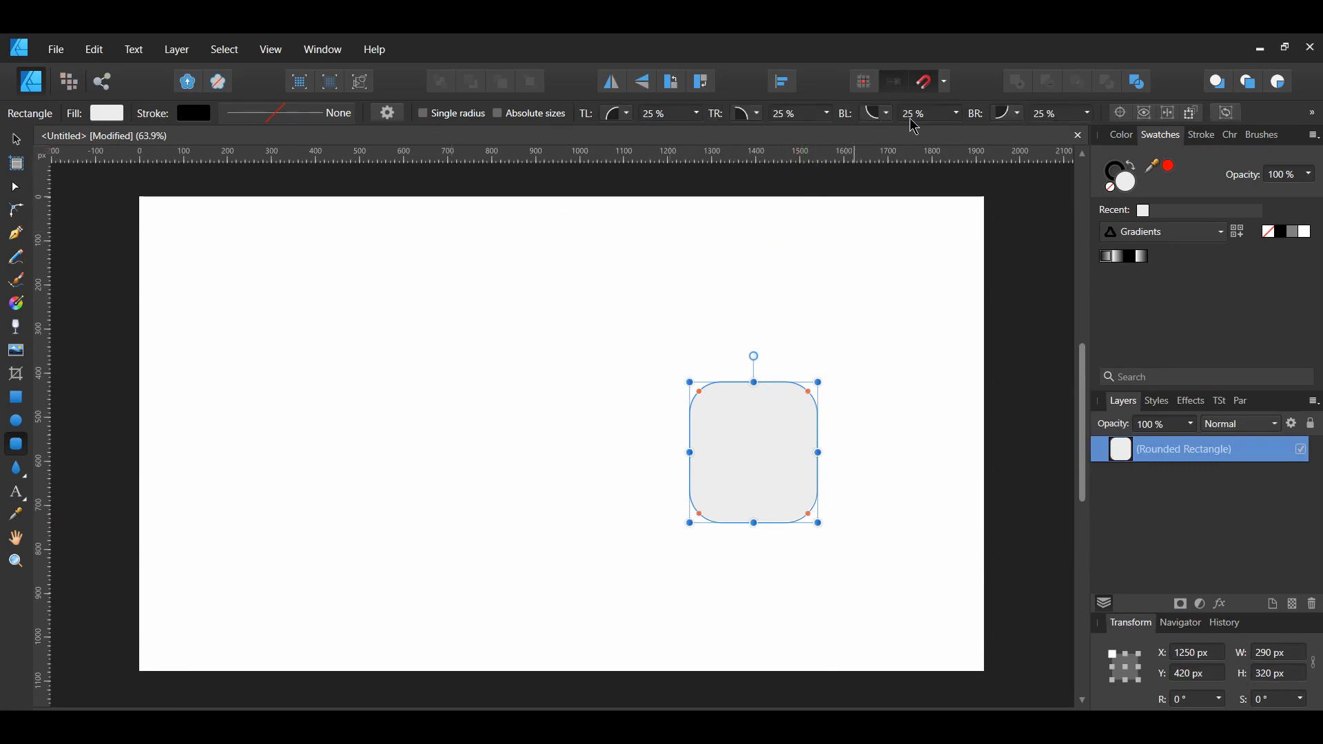
type("45")
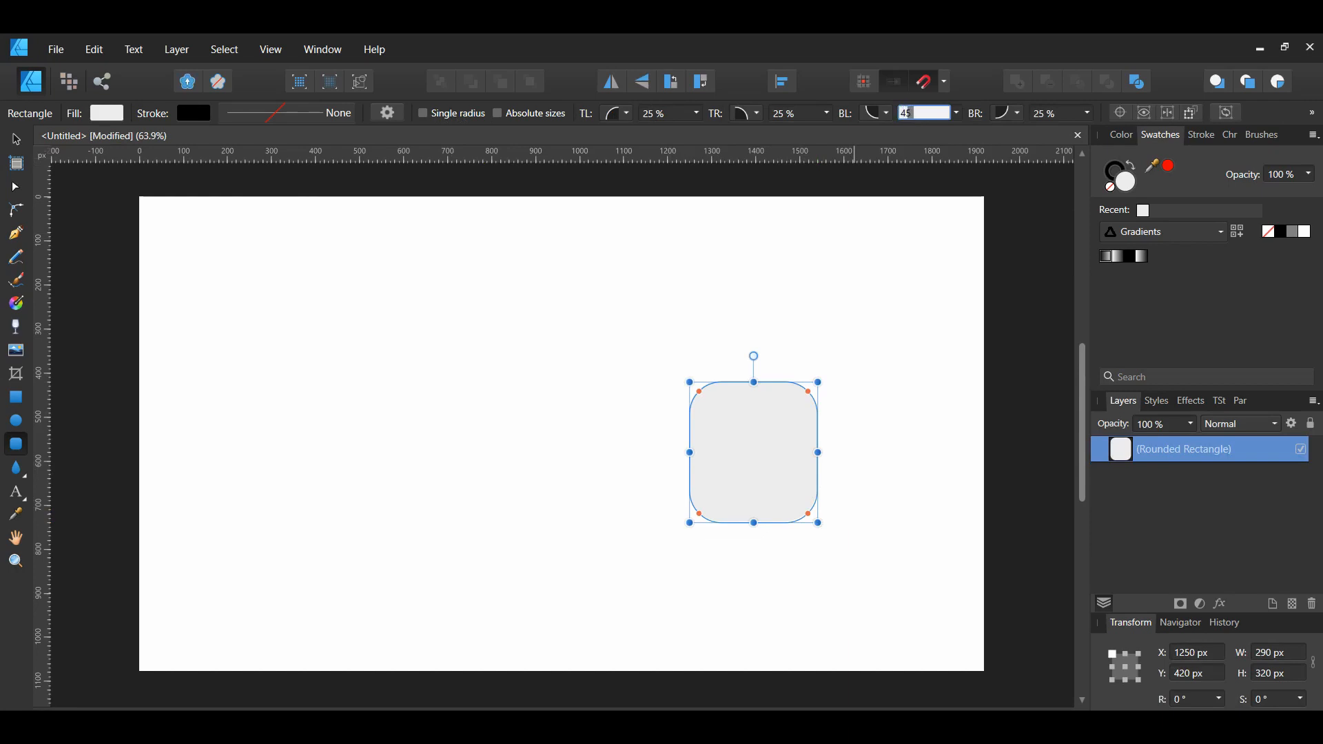
key("Return")
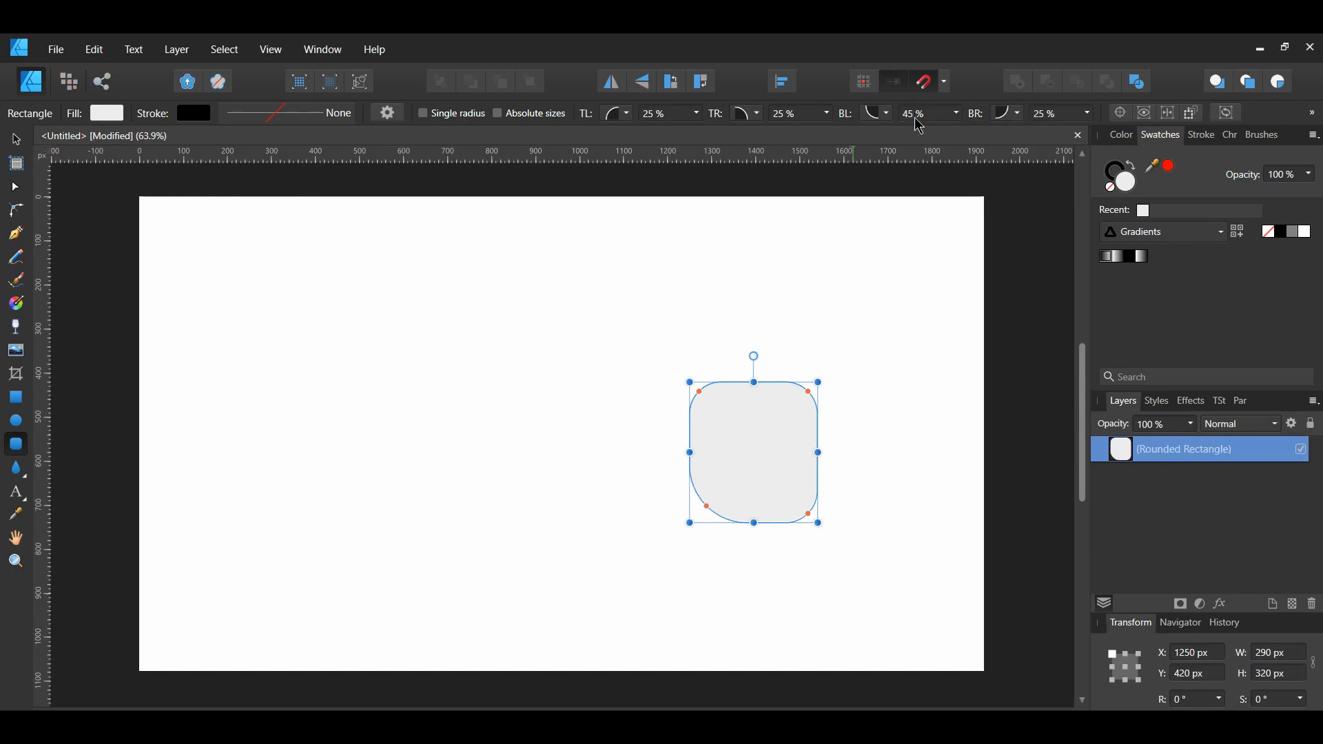
left_click(1039, 115)
type("45")
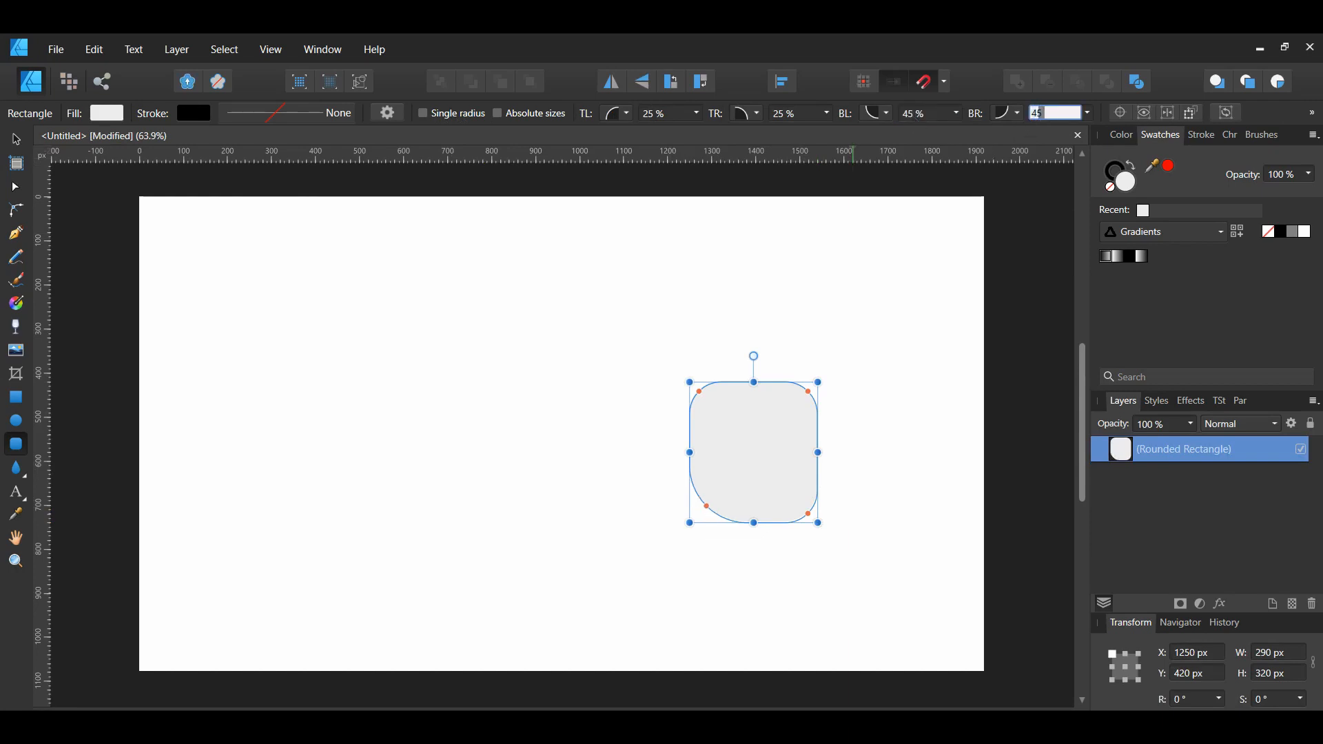
key("Return")
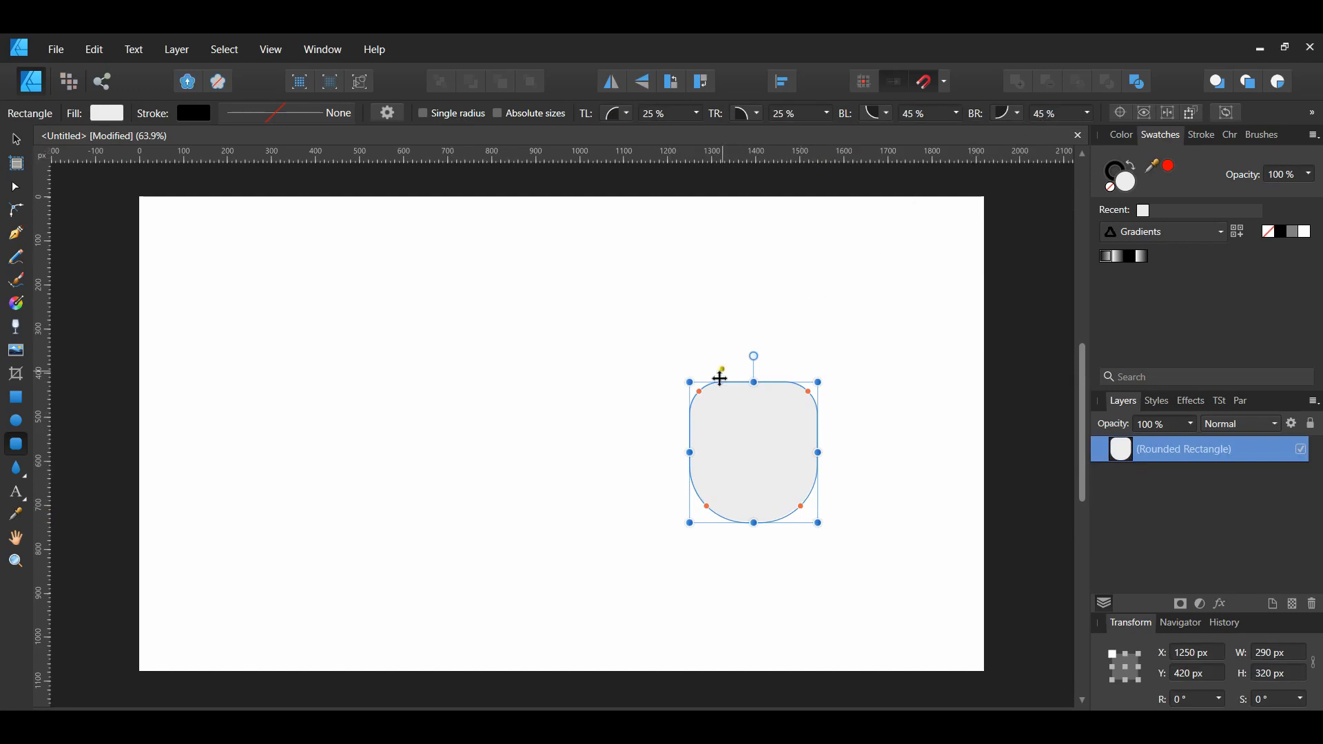
left_click_drag(716, 380, 660, 361)
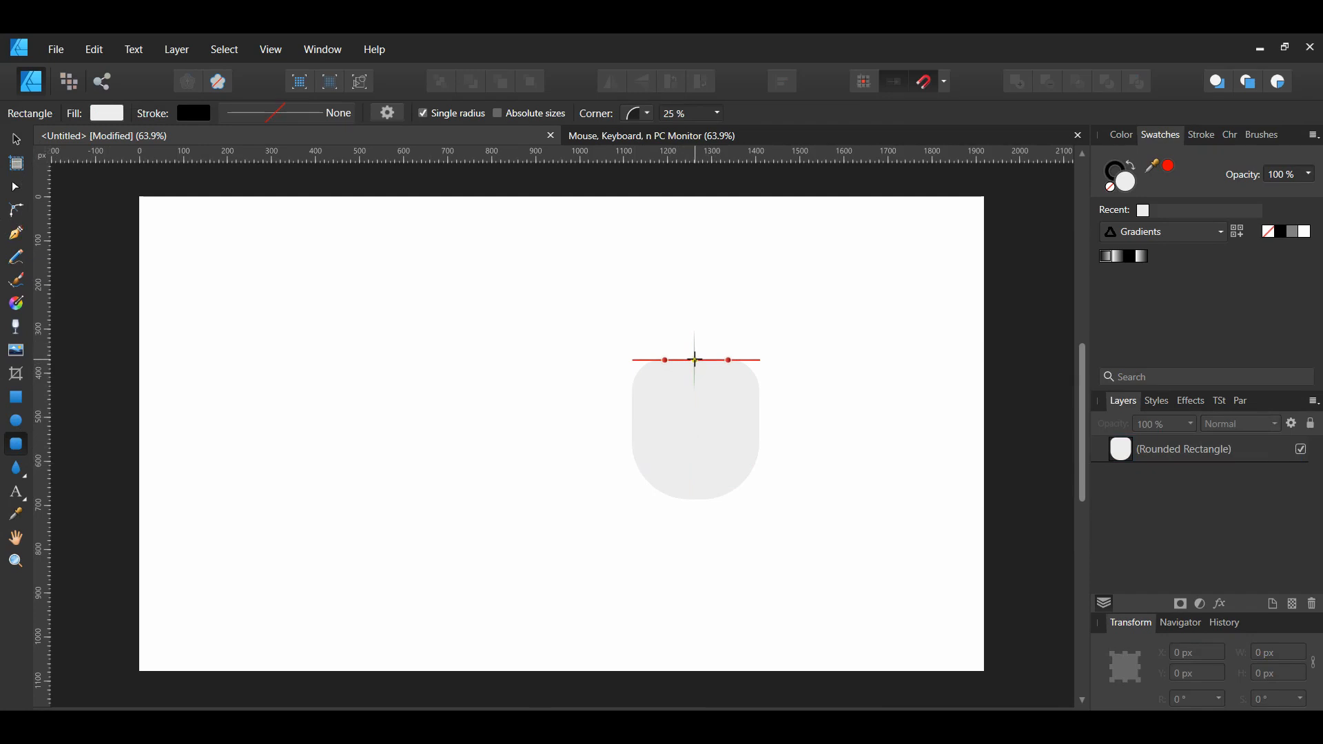
Draw a narrow rounded rectangle about 40 by 140 px at the mouse body's upper centre, with 40% corner radius.
left_click_drag(694, 359, 699, 422)
left_click(692, 117)
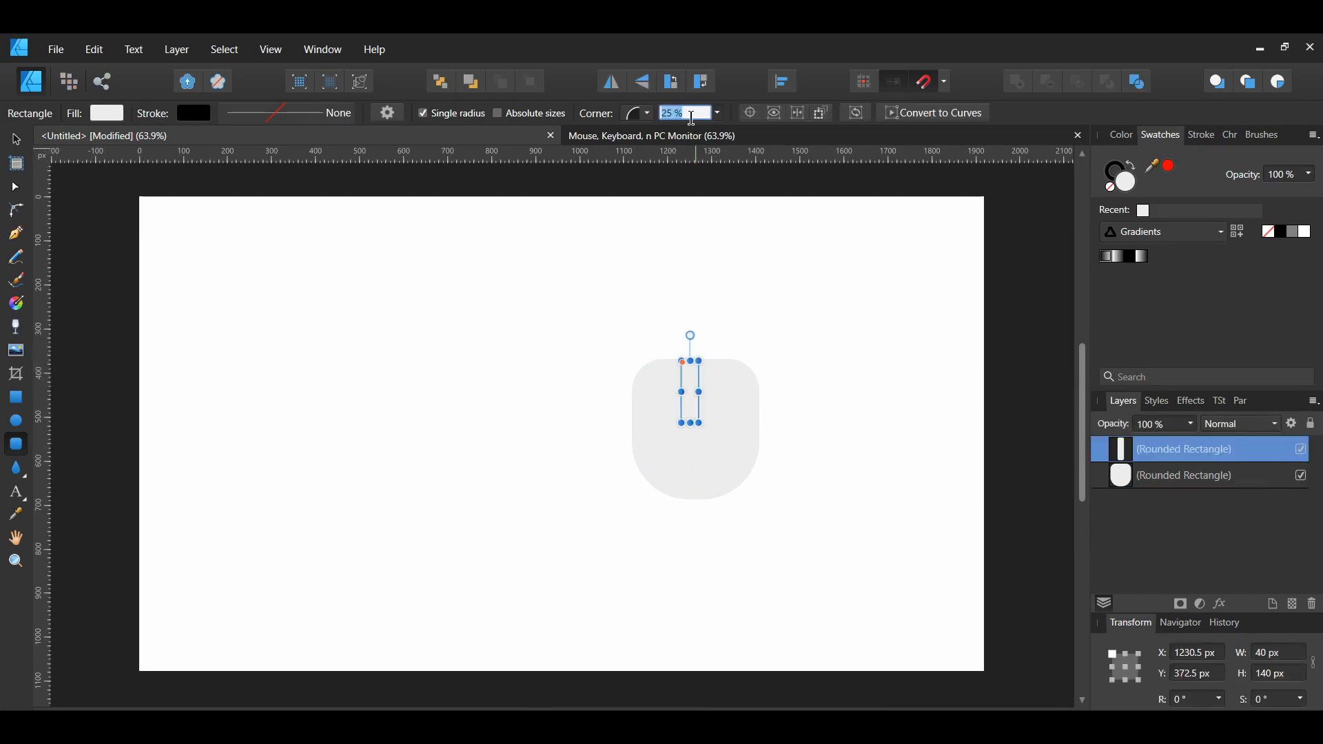
type("40")
key("Return")
Set the narrow rectangle's fill colour to #CECECE using the Lightness colour mode.
double_click(1125, 182)
left_click_drag(710, 191, 1104, 201)
left_click(1165, 234)
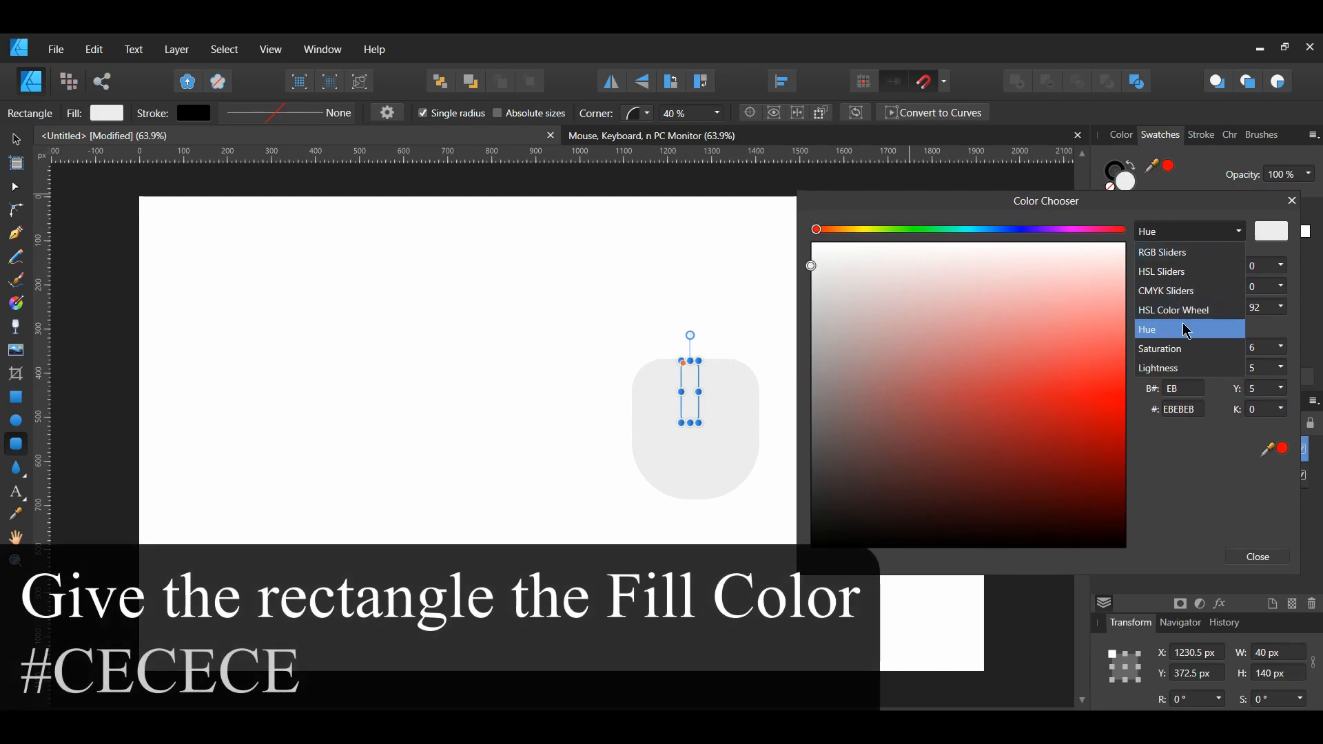
left_click(1170, 372)
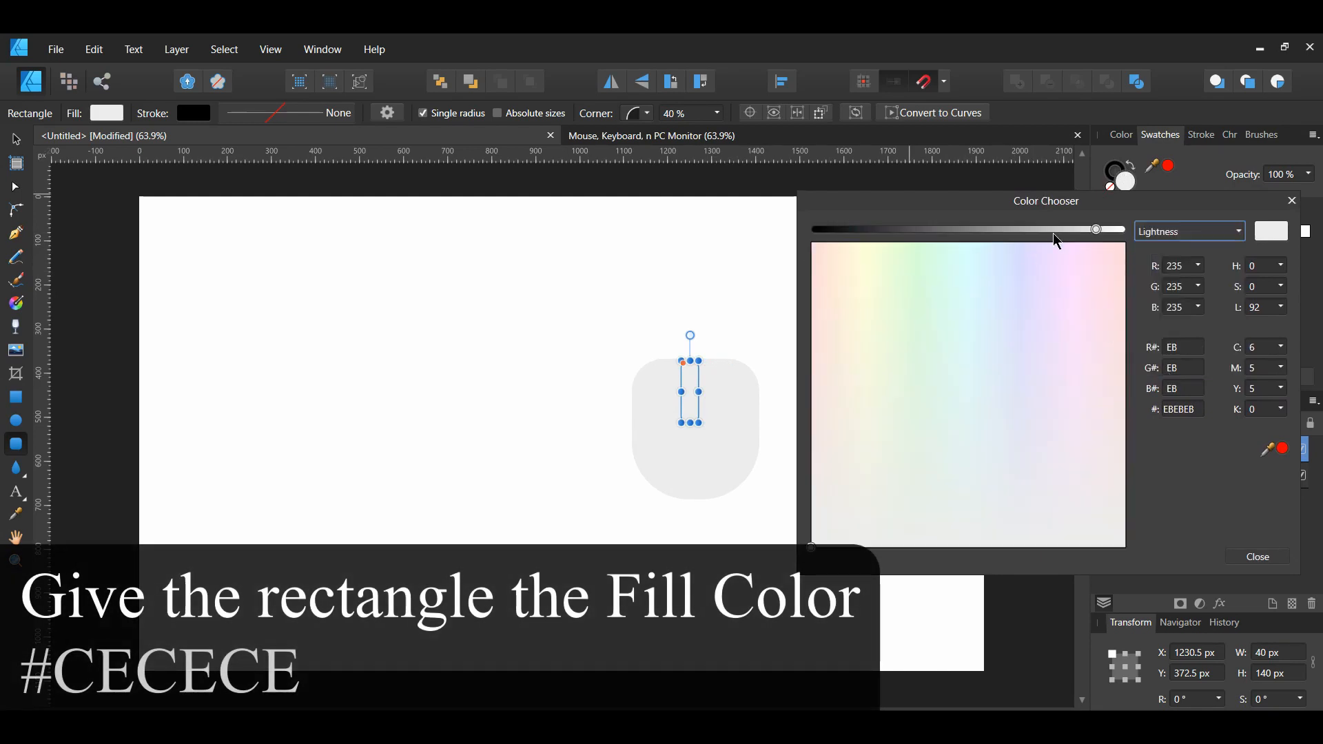
left_click_drag(1097, 228, 1065, 229)
left_click(1244, 555)
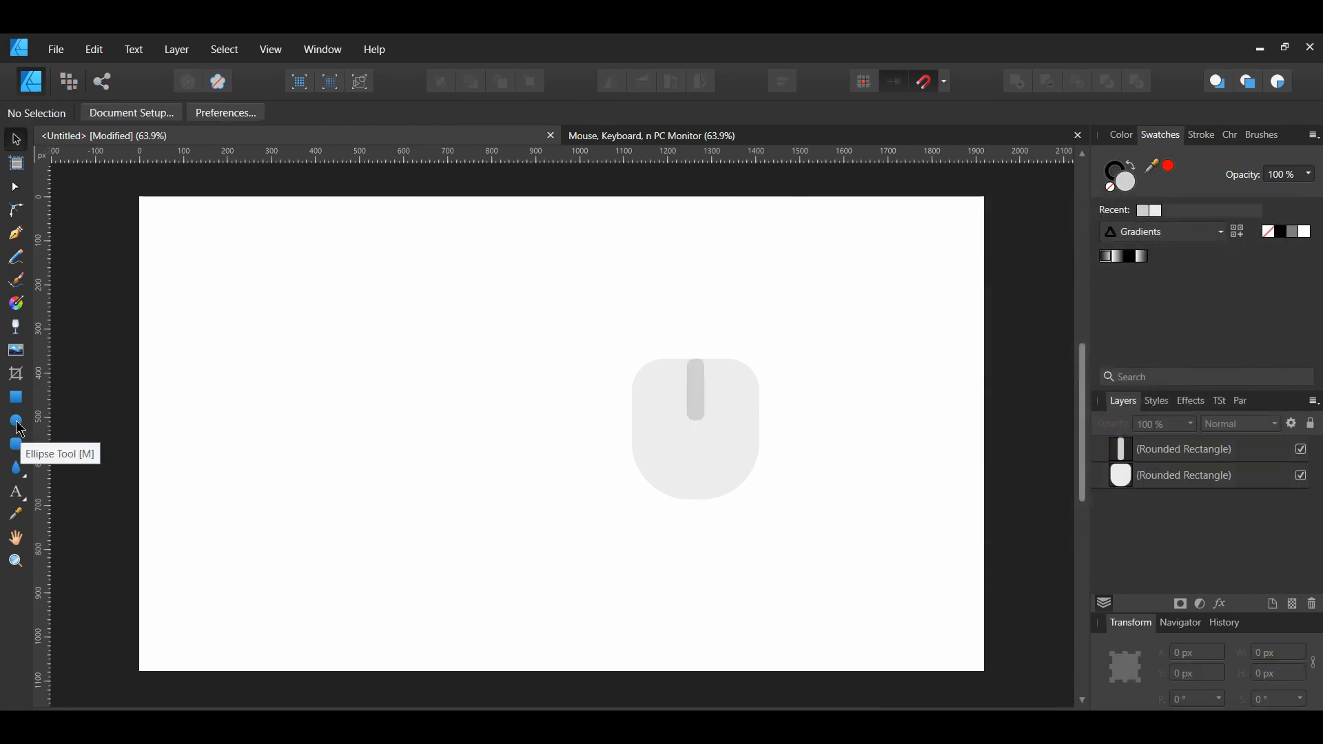
Draw a circle about 40 px across in the upper part of the narrow strip for the scroll wheel.
left_click(16, 421)
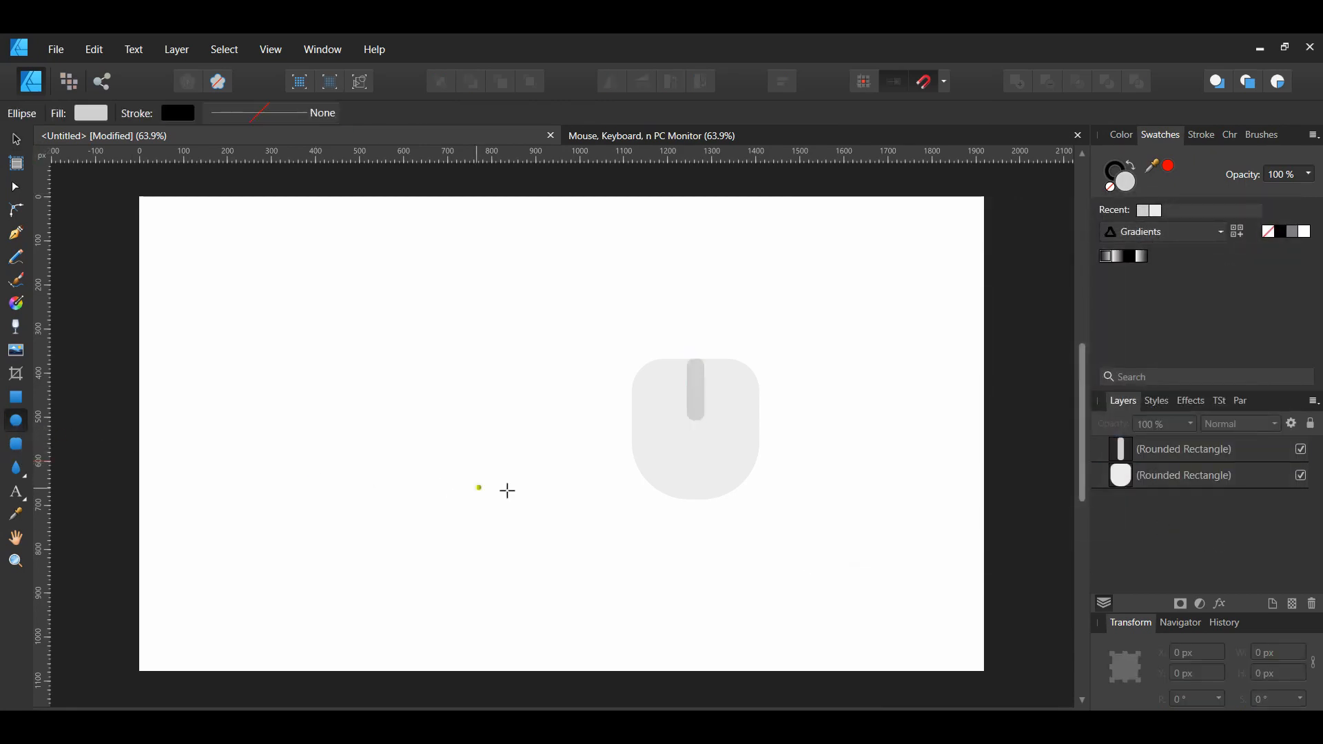
scroll(685, 384, "up", 5)
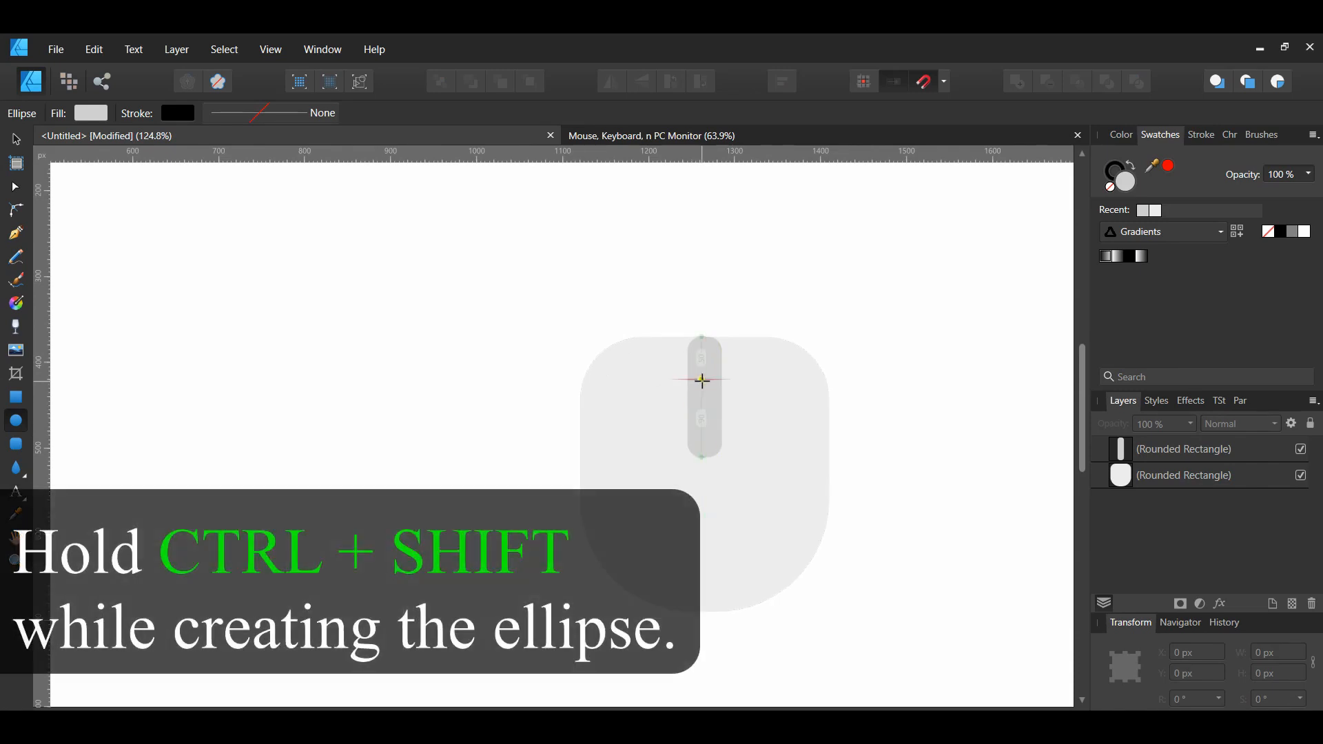
left_click_drag(703, 379, 723, 397)
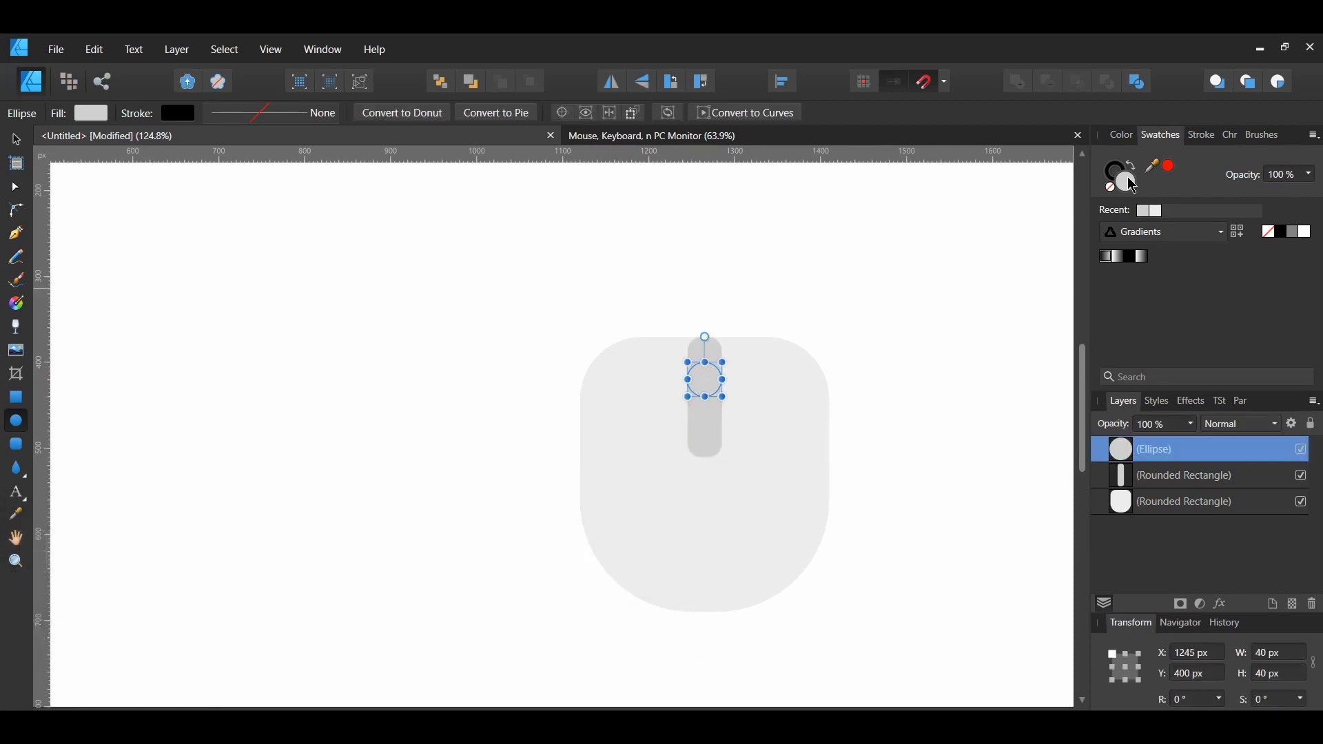
Set the scroll wheel circle's fill colour to #8D8989.
double_click(1131, 182)
left_click_drag(713, 198, 1116, 225)
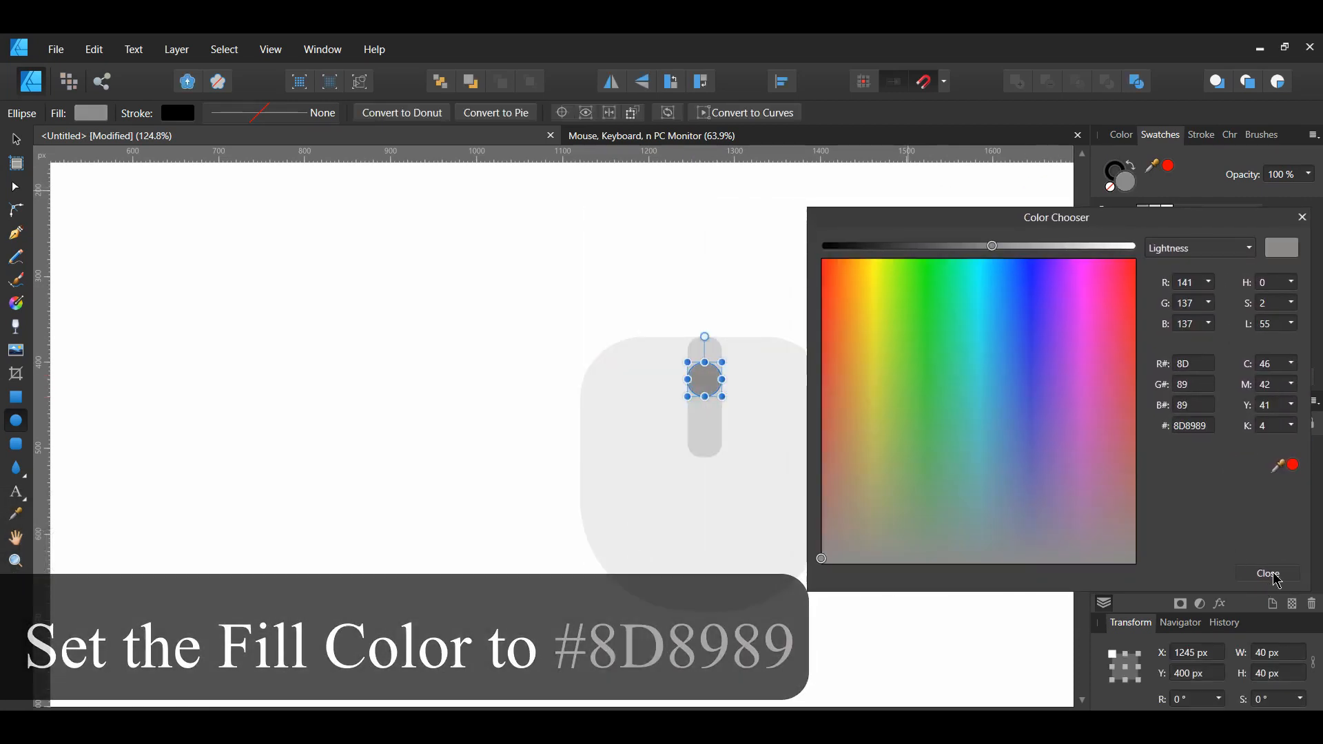
left_click(1277, 581)
Stretch the scroll wheel ellipse to about 48 px tall and centre it horizontally with the narrow strip.
key("v")
left_click(702, 429, "shift")
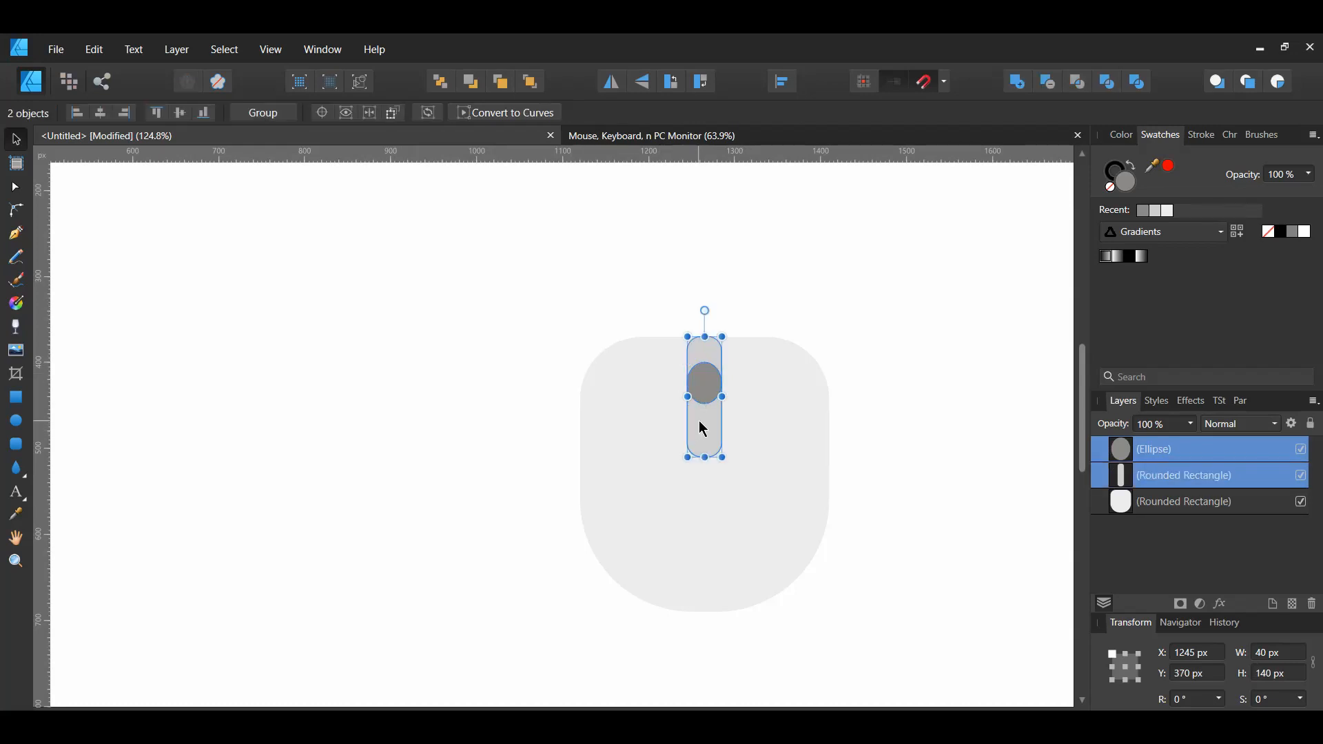
left_click(790, 87)
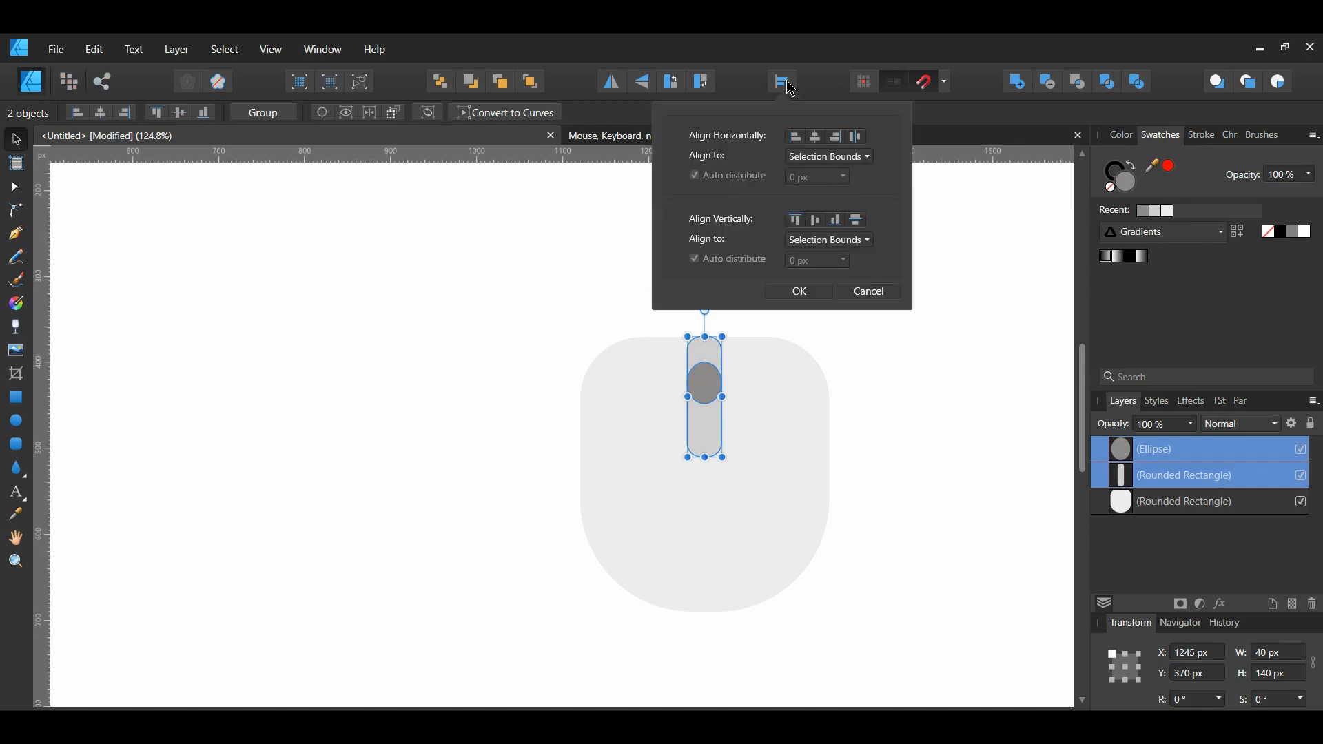
left_click(813, 139)
left_click(801, 293)
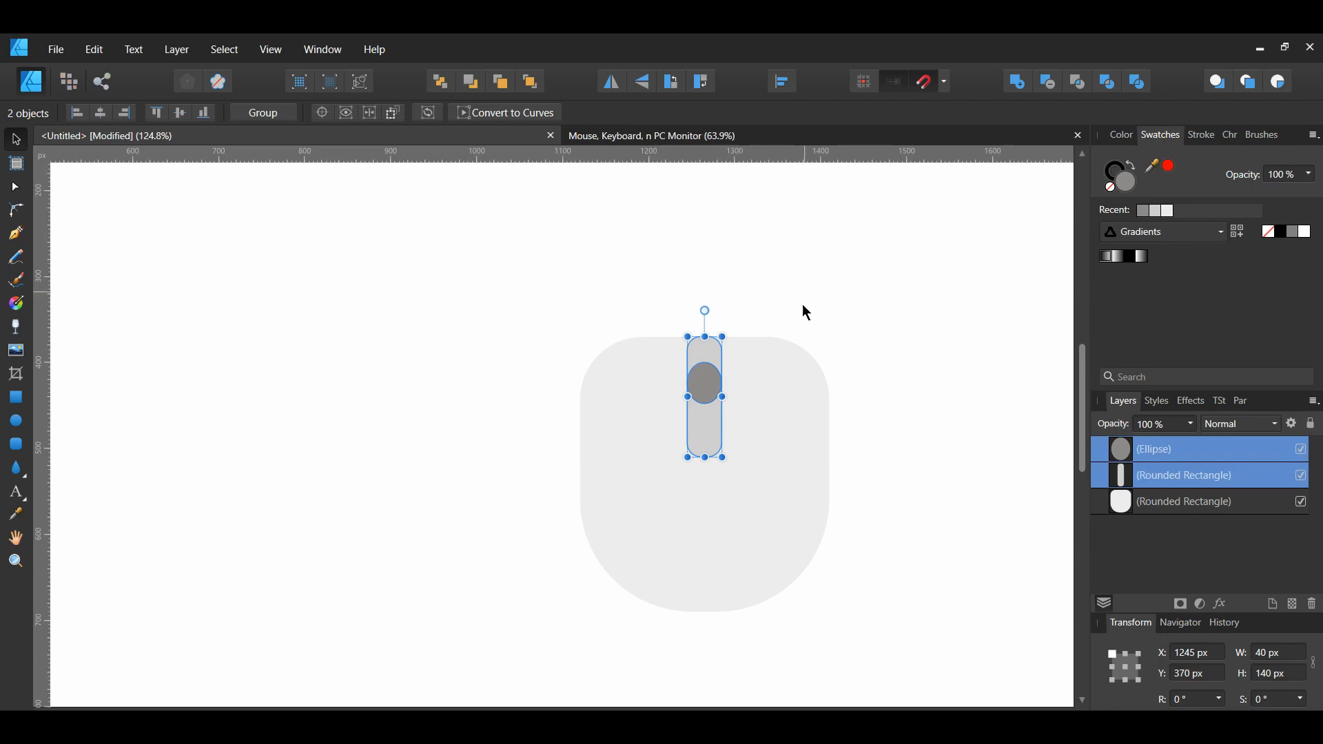
left_click(851, 391)
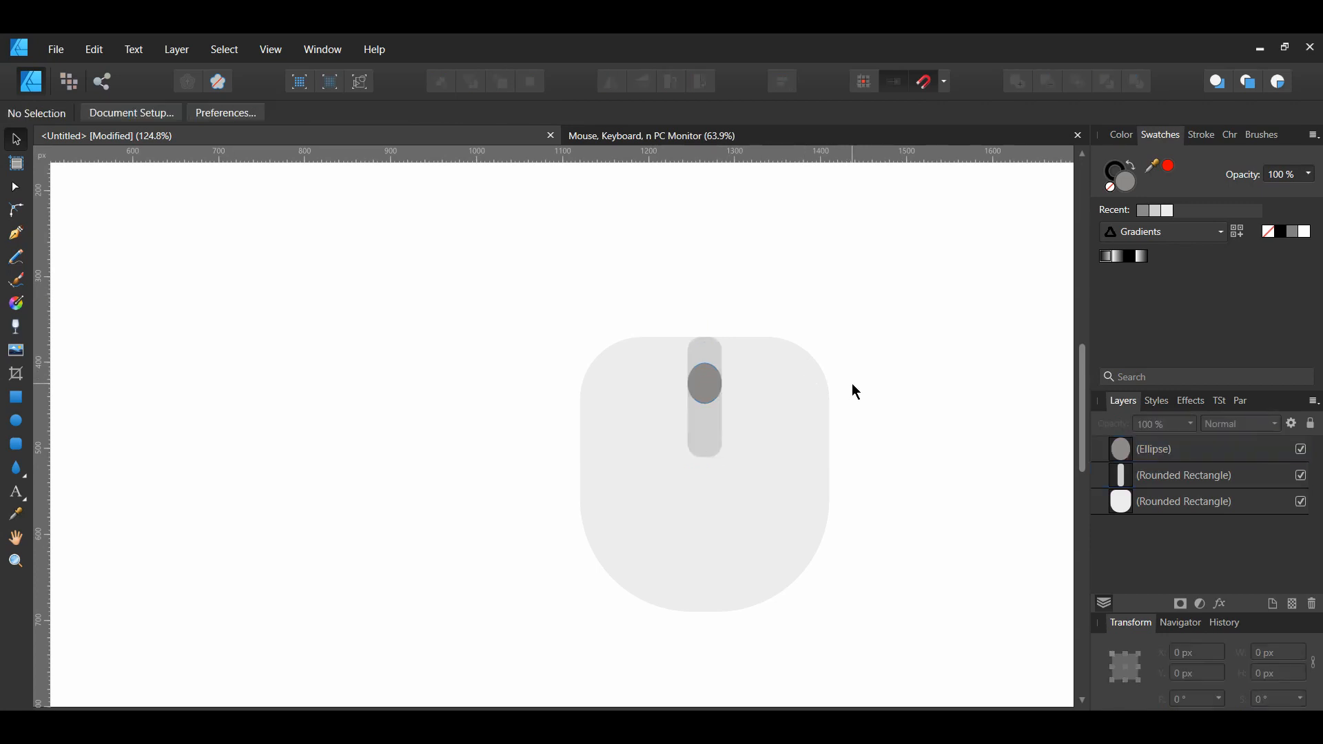
Duplicate the scroll wheel ellipse and move the original beneath it straight down by about 12 px.
left_click(708, 394)
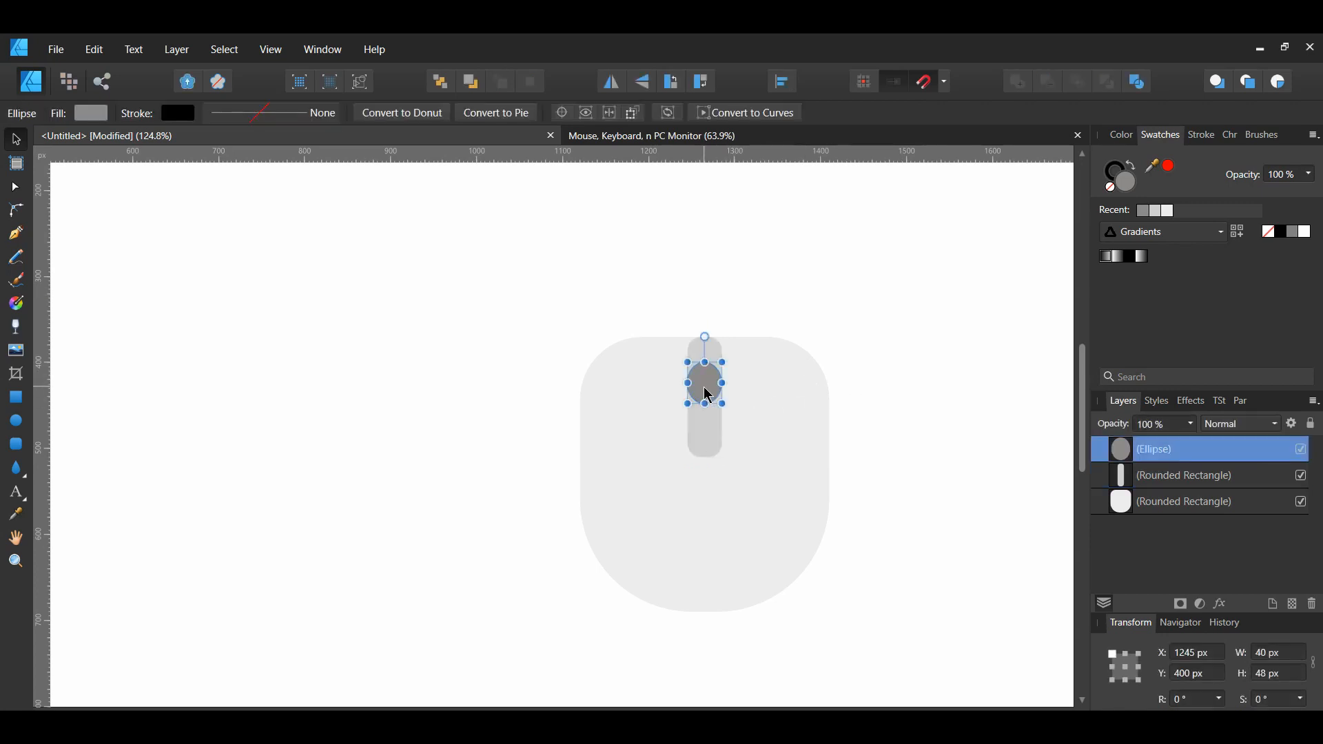
key("ctrl+j")
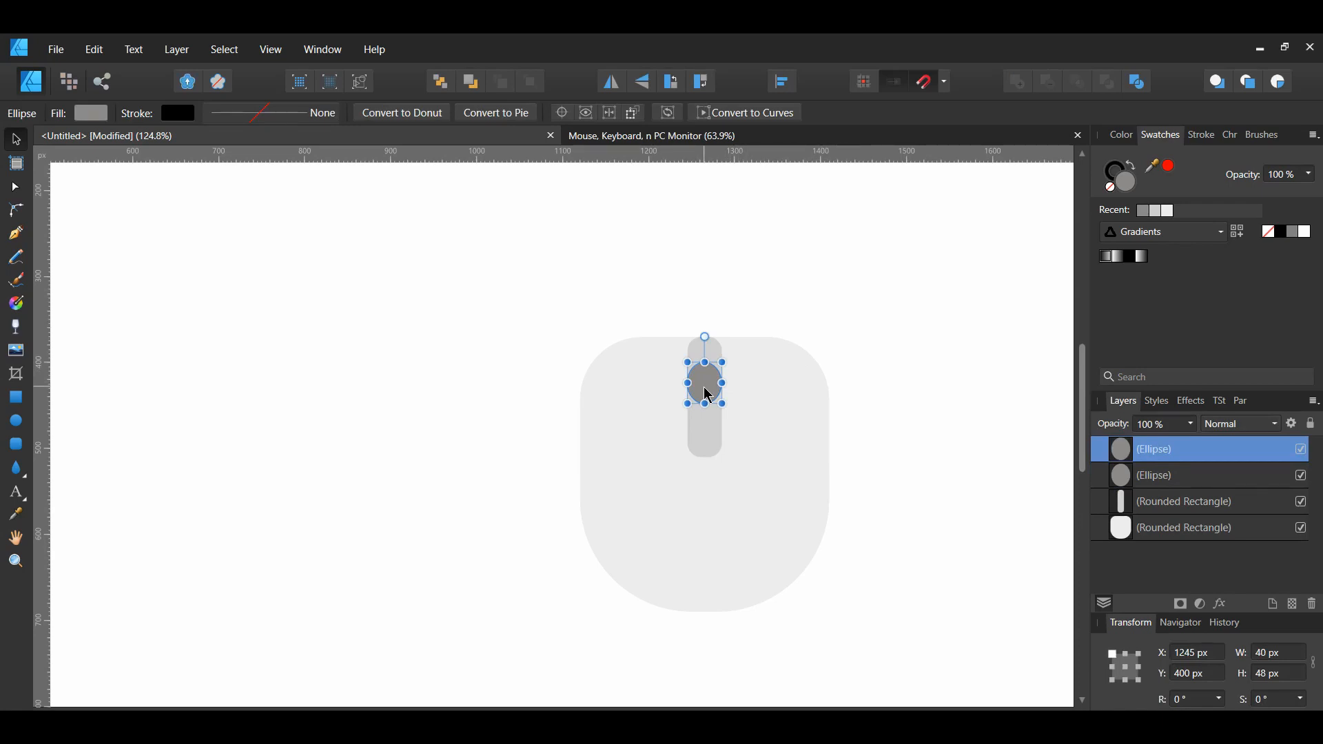
left_click(1162, 476)
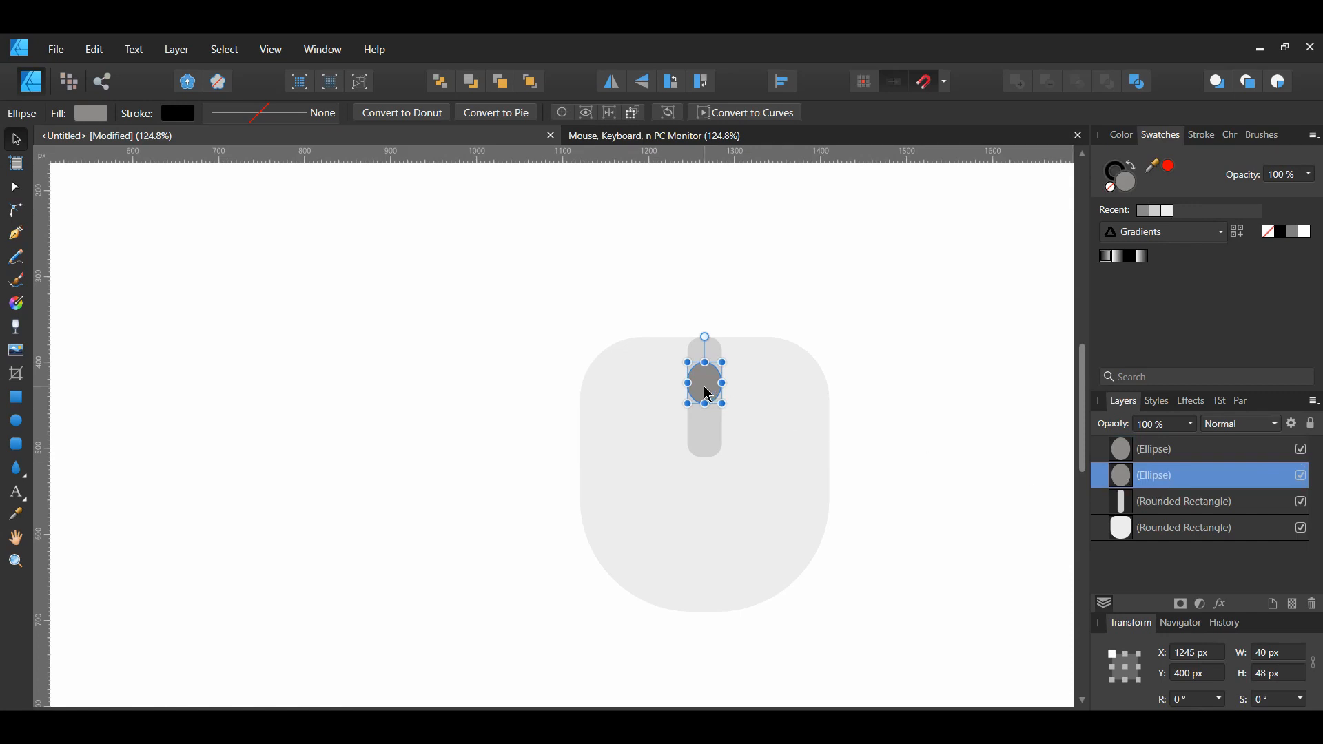
left_click_drag(707, 390, 709, 404)
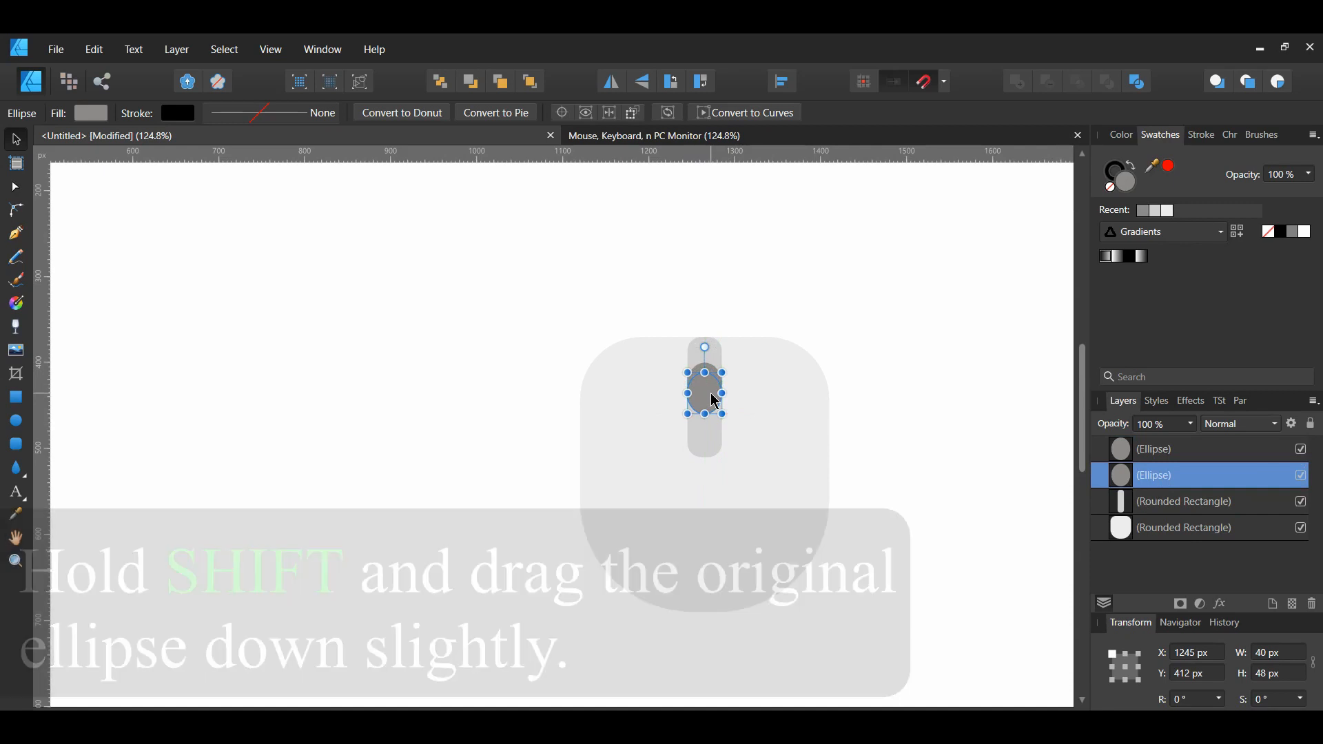
Set the lower, original ellipse's fill colour to #7B7777.
double_click(1132, 189)
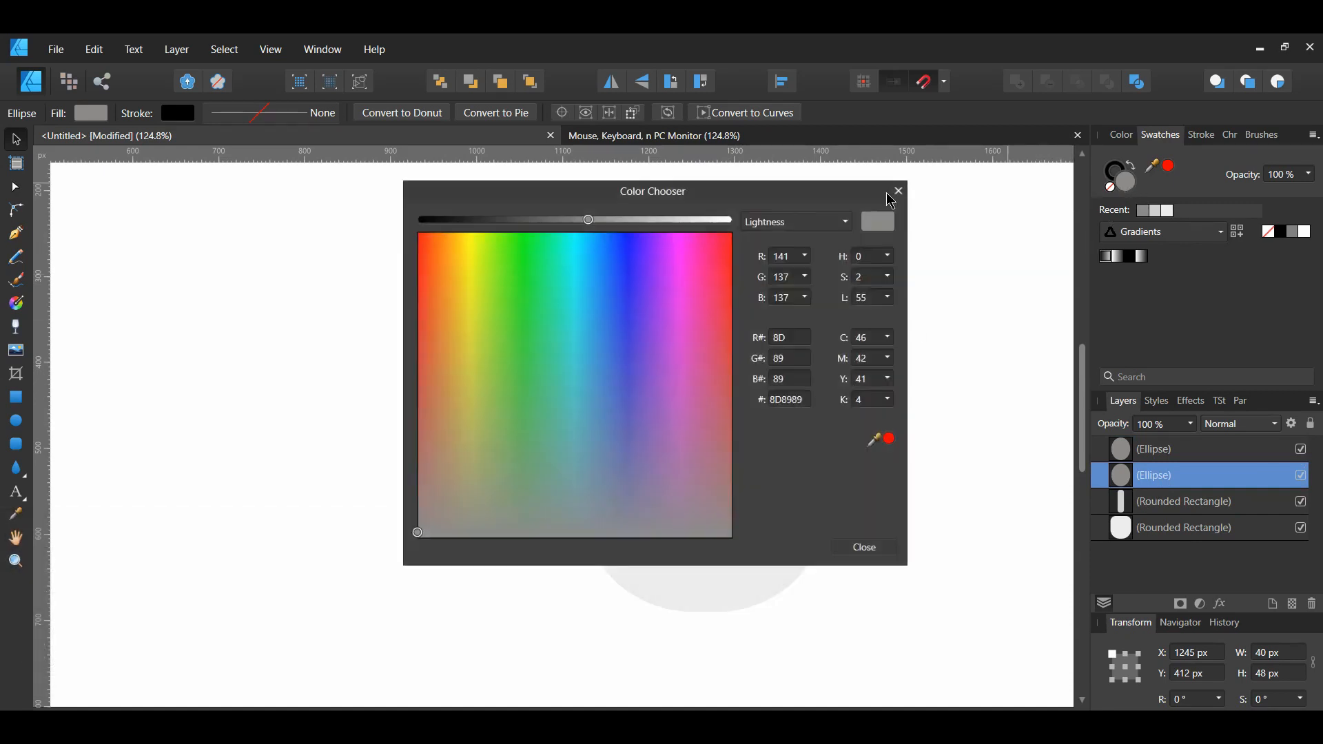
left_click_drag(725, 194, 1083, 208)
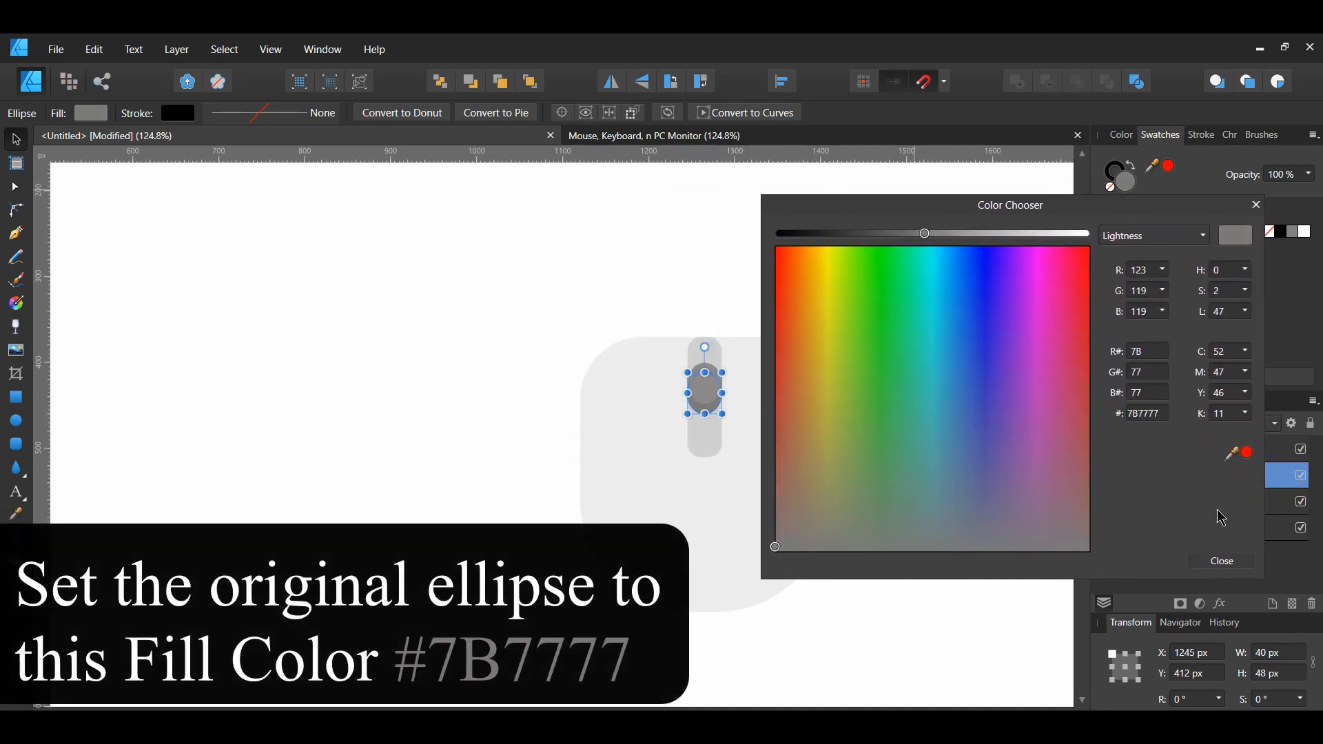
left_click(1219, 560)
left_click(944, 472)
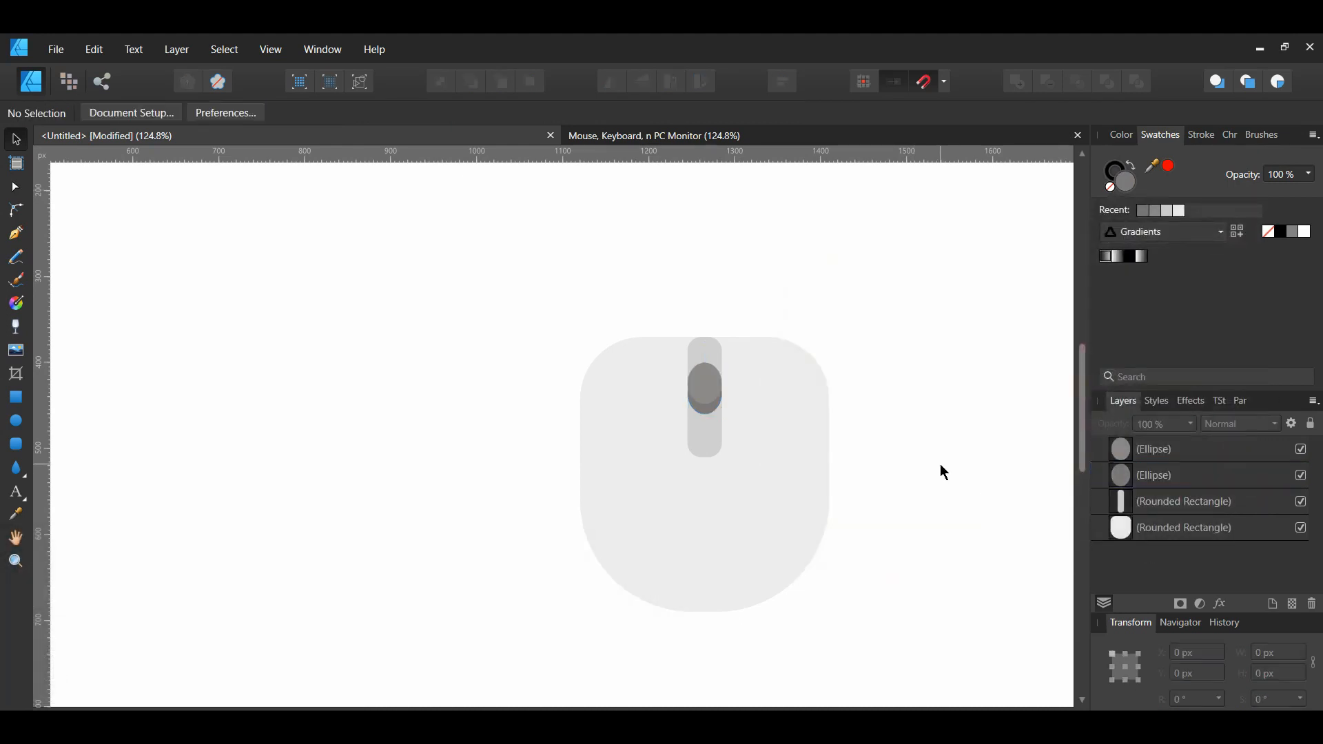
Group all four shapes that make up the mouse.
scroll(645, 390, "down", 3)
mouse_move(555, 297)
left_mouse_down()
mouse_move(640, 398)
mouse_move(816, 544)
left_mouse_up()
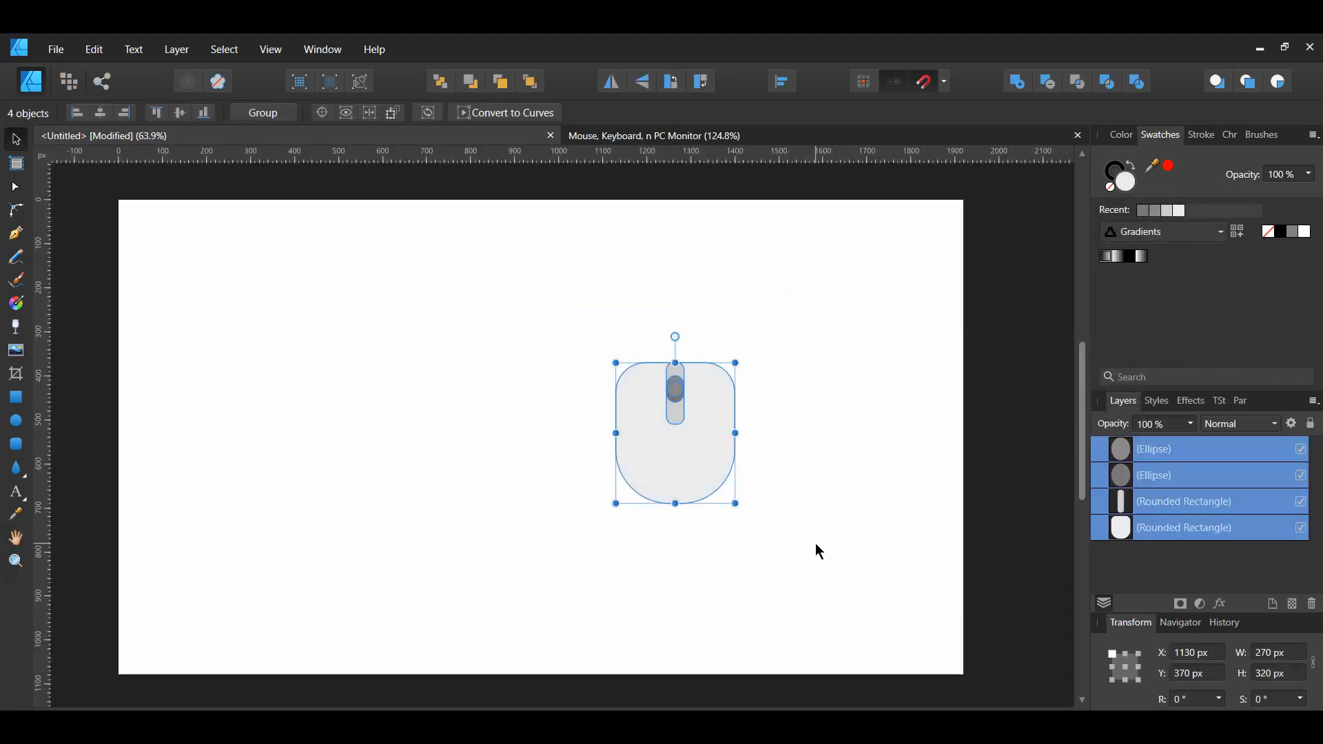
key("ctrl+g")
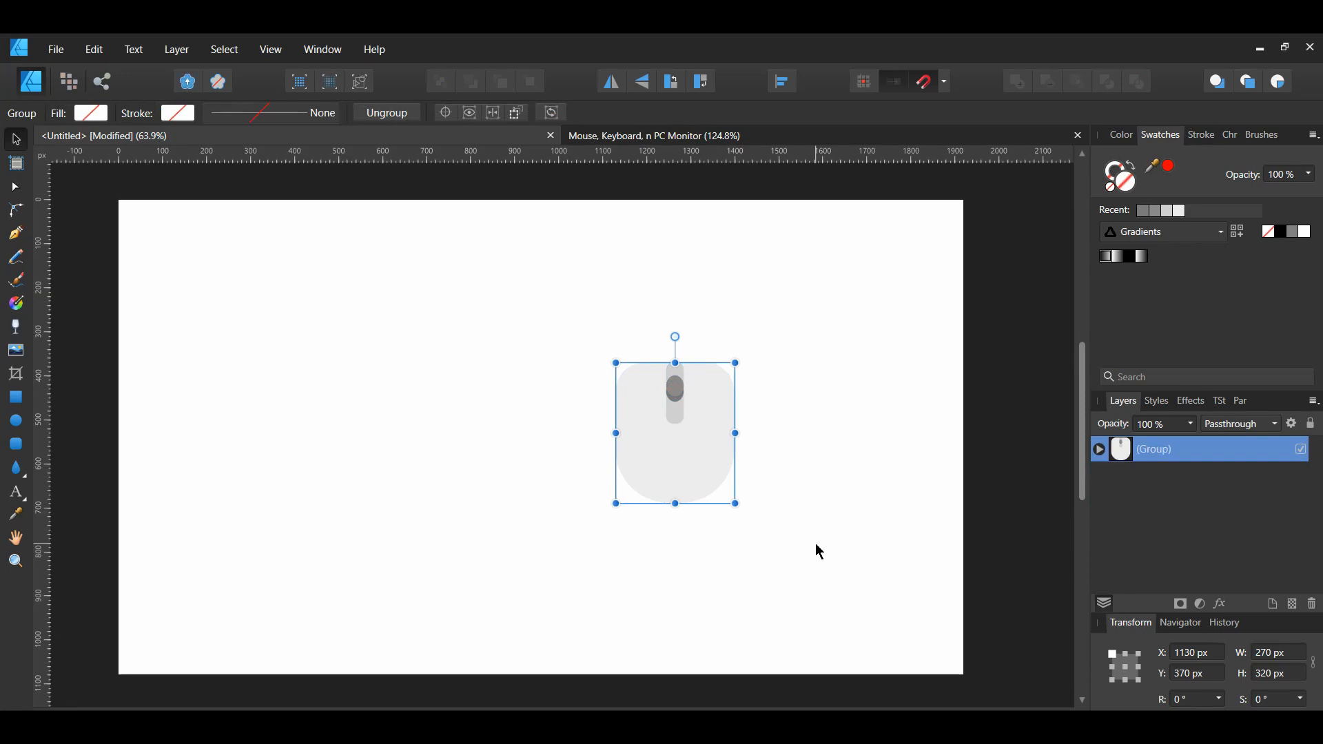
Duplicate the mouse group and merge the copy's ungrouped shapes into a single curve with Add.
key("ctrl+j")
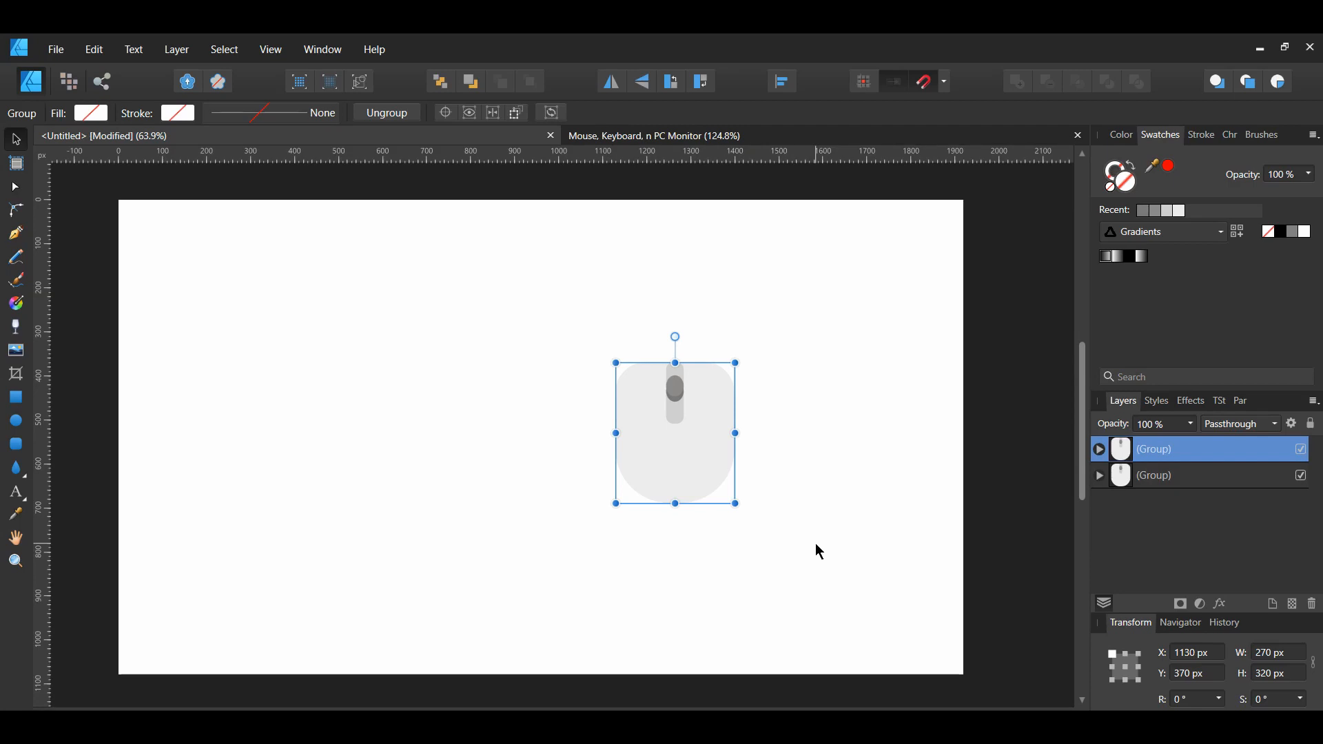
key("ctrl+shift+g")
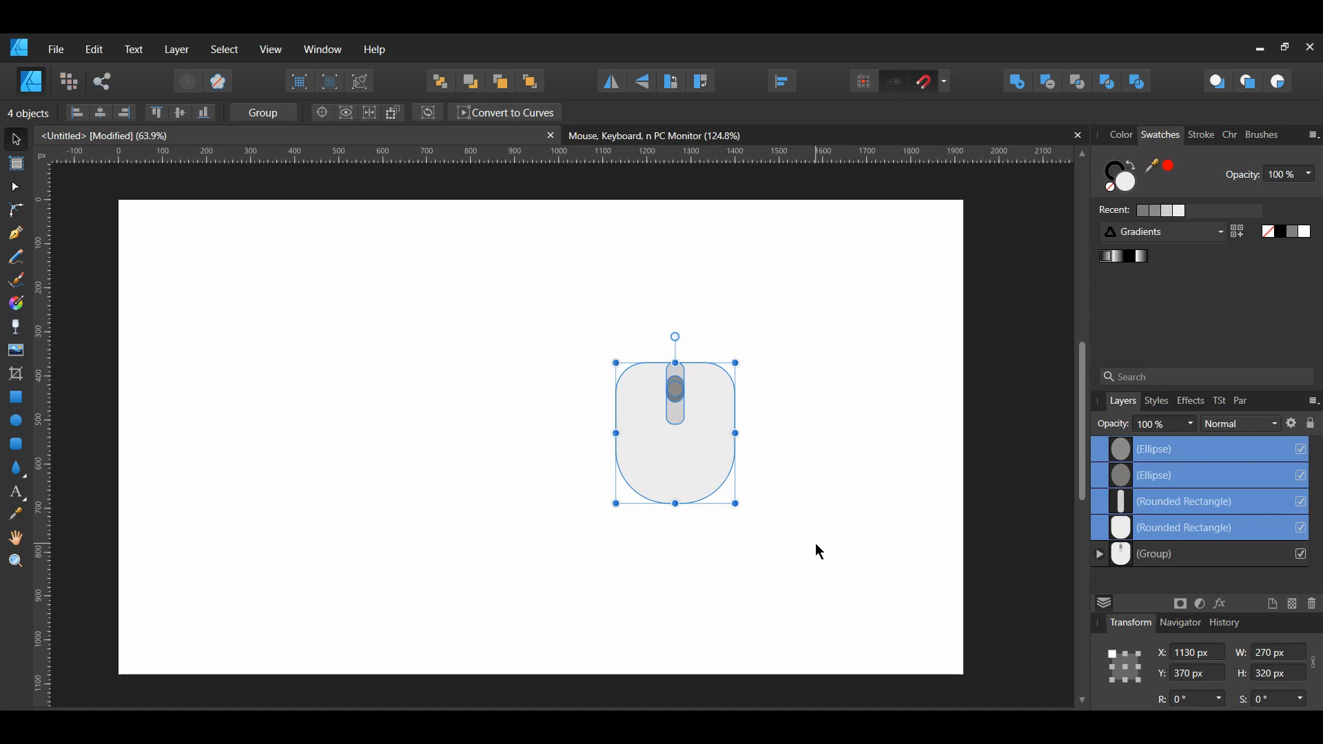
left_click(1020, 82)
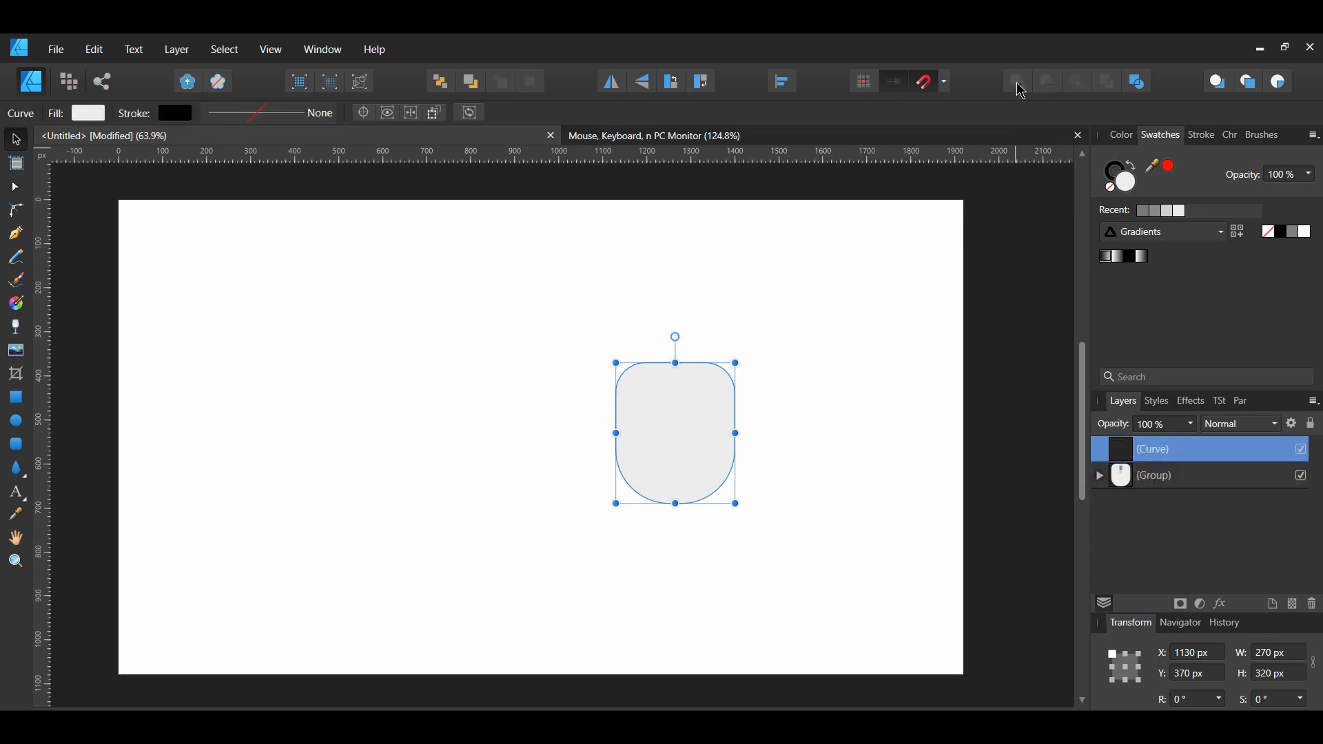
Set the merged mouse silhouette's fill colour to #E2E2E2.
double_click(1125, 185)
left_click_drag(733, 196, 1099, 236)
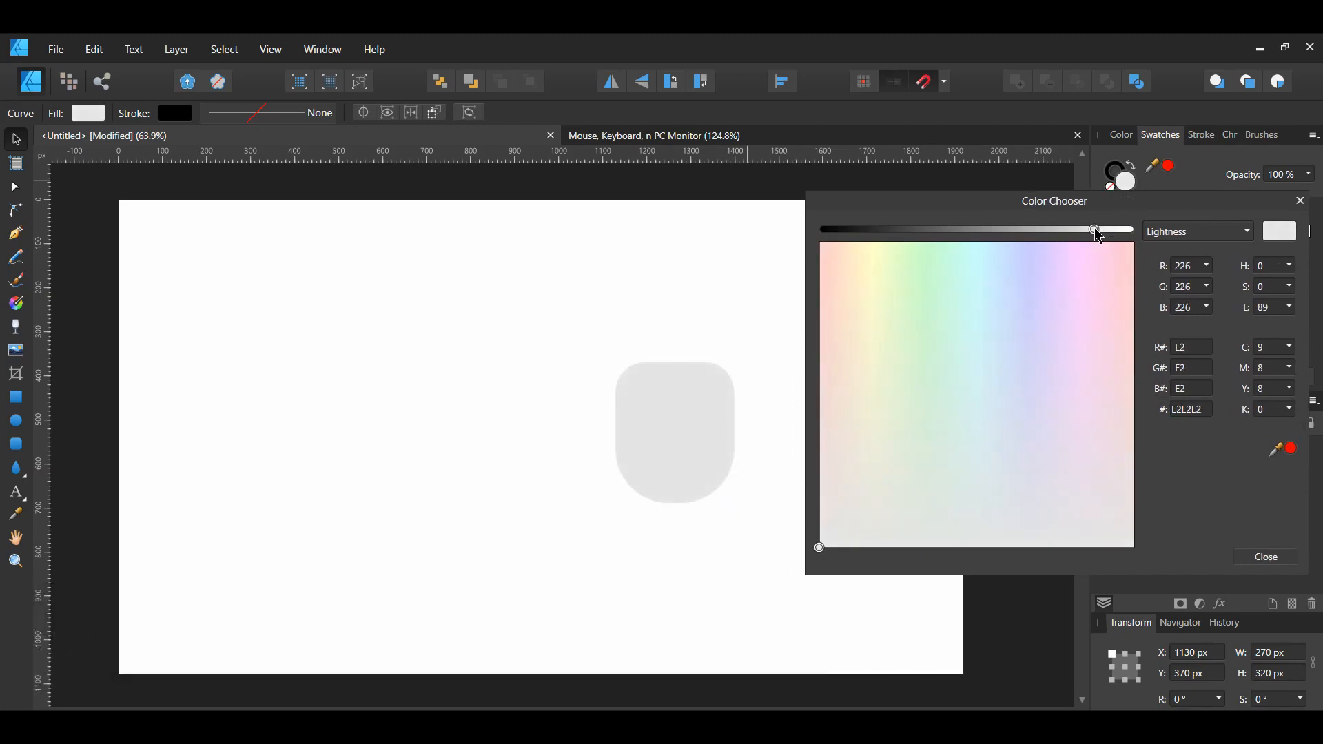
left_click(1268, 556)
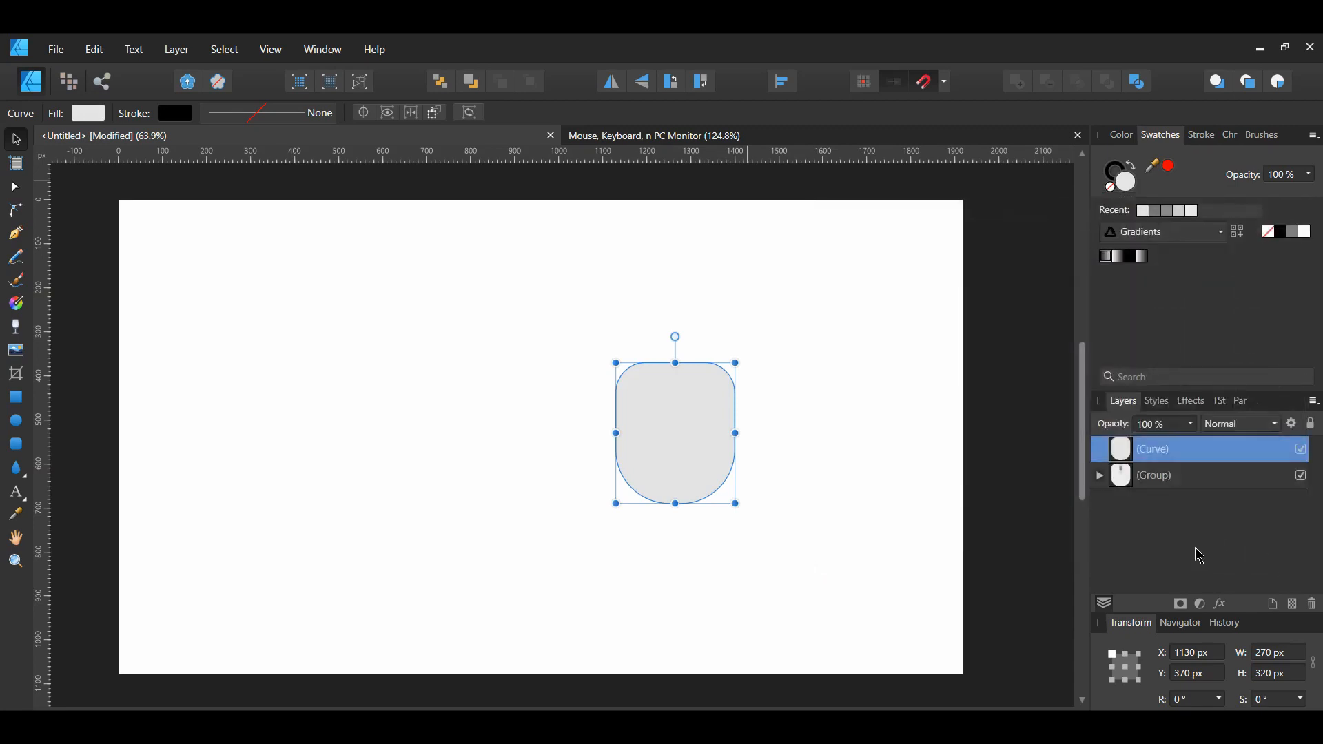
Crop the merged silhouette with the Vector Crop tool so only its right half covers the mouse.
left_click(17, 376)
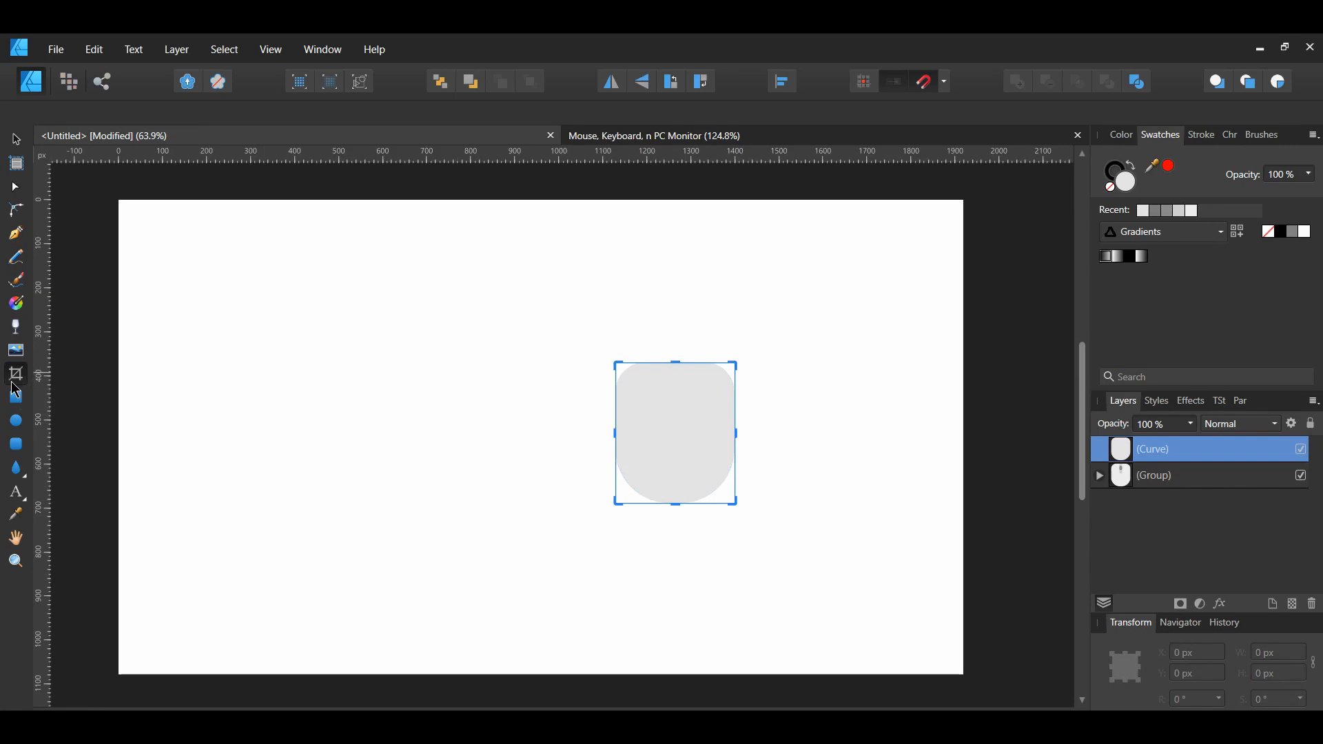
left_click_drag(616, 432, 679, 436)
Move both scroll-wheel ellipses and the narrow rounded rectangle out of the mouse group, placing them above the cropped shaded half.
left_click(1099, 475)
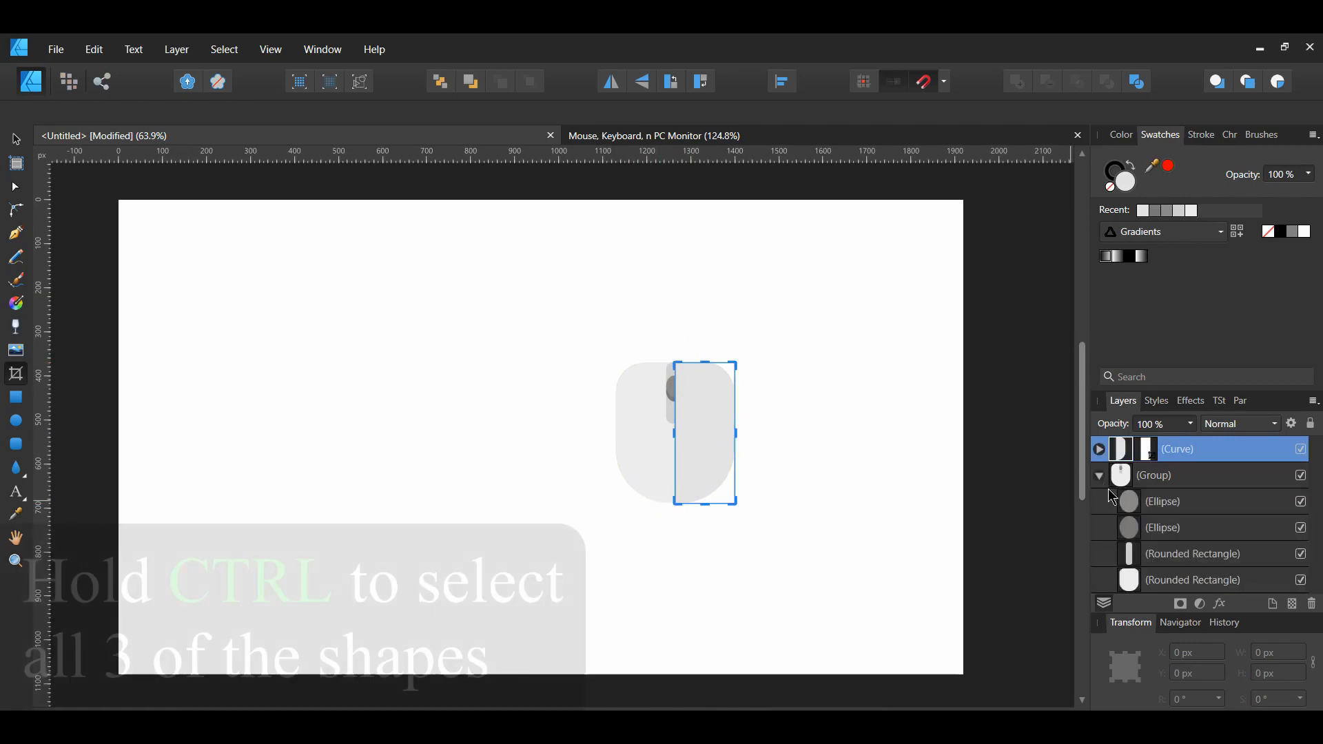
left_click(1107, 501)
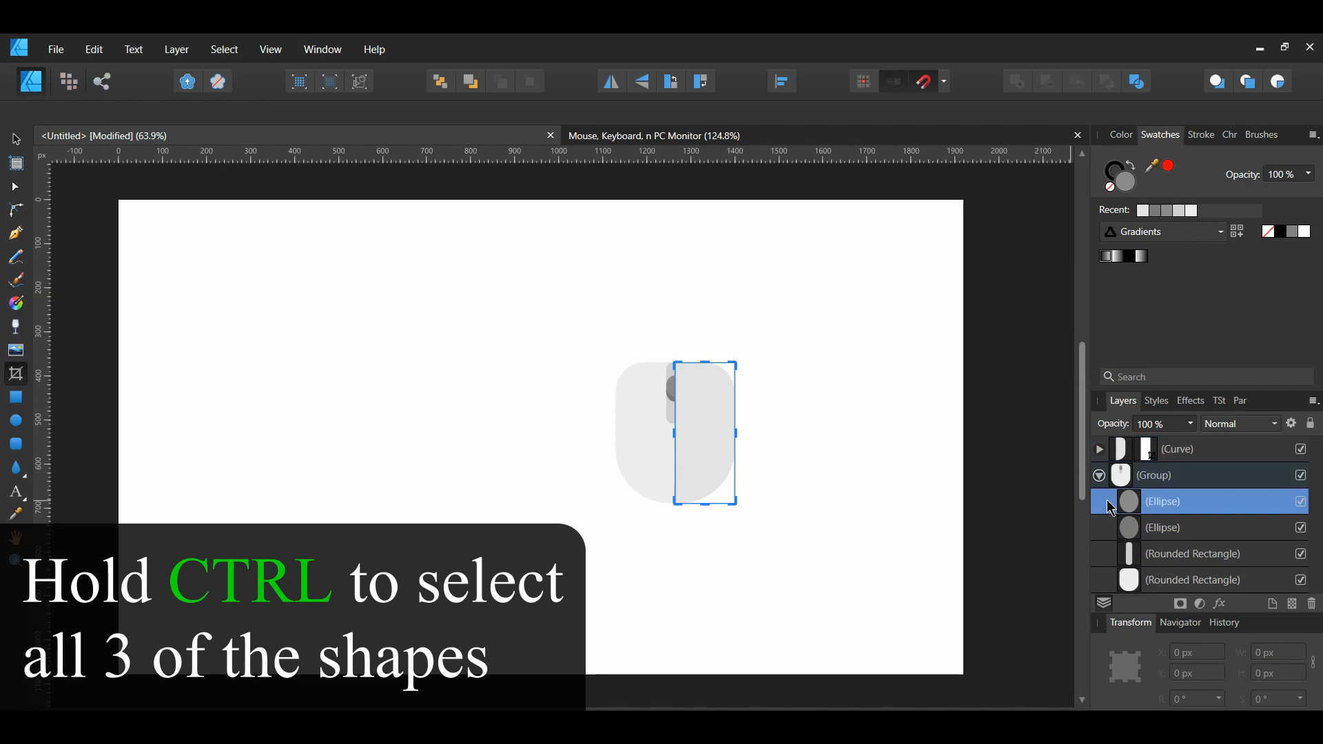
left_click(1112, 525, "ctrl")
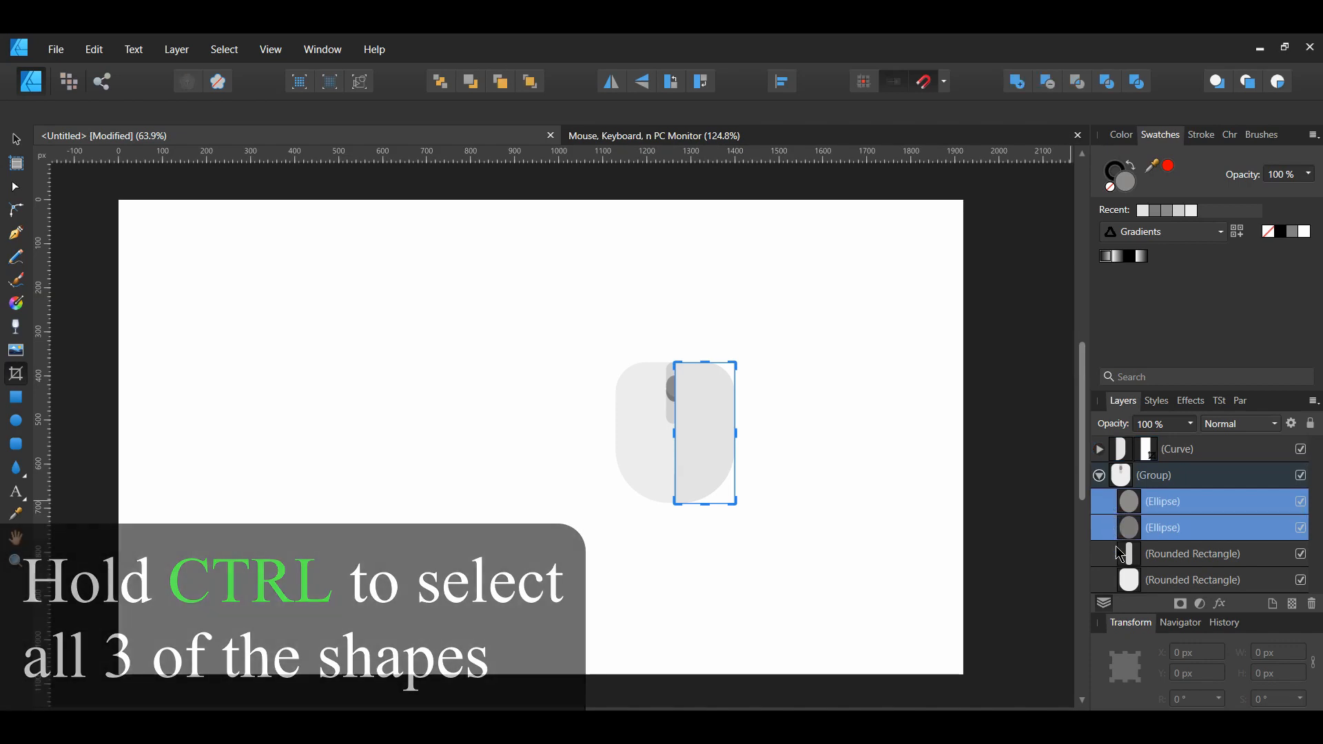
left_click(1116, 554, "ctrl")
left_click_drag(1117, 554, 1113, 445)
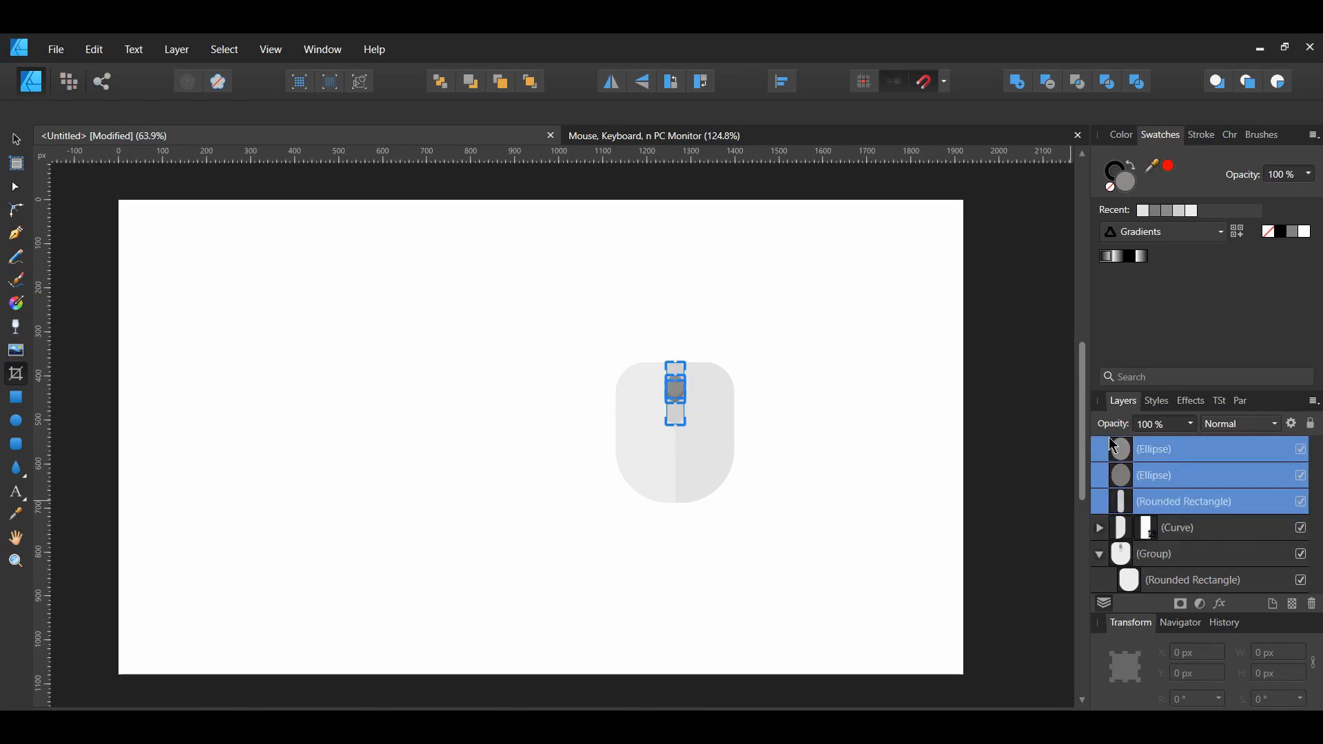
left_click(1100, 556)
left_click(513, 372)
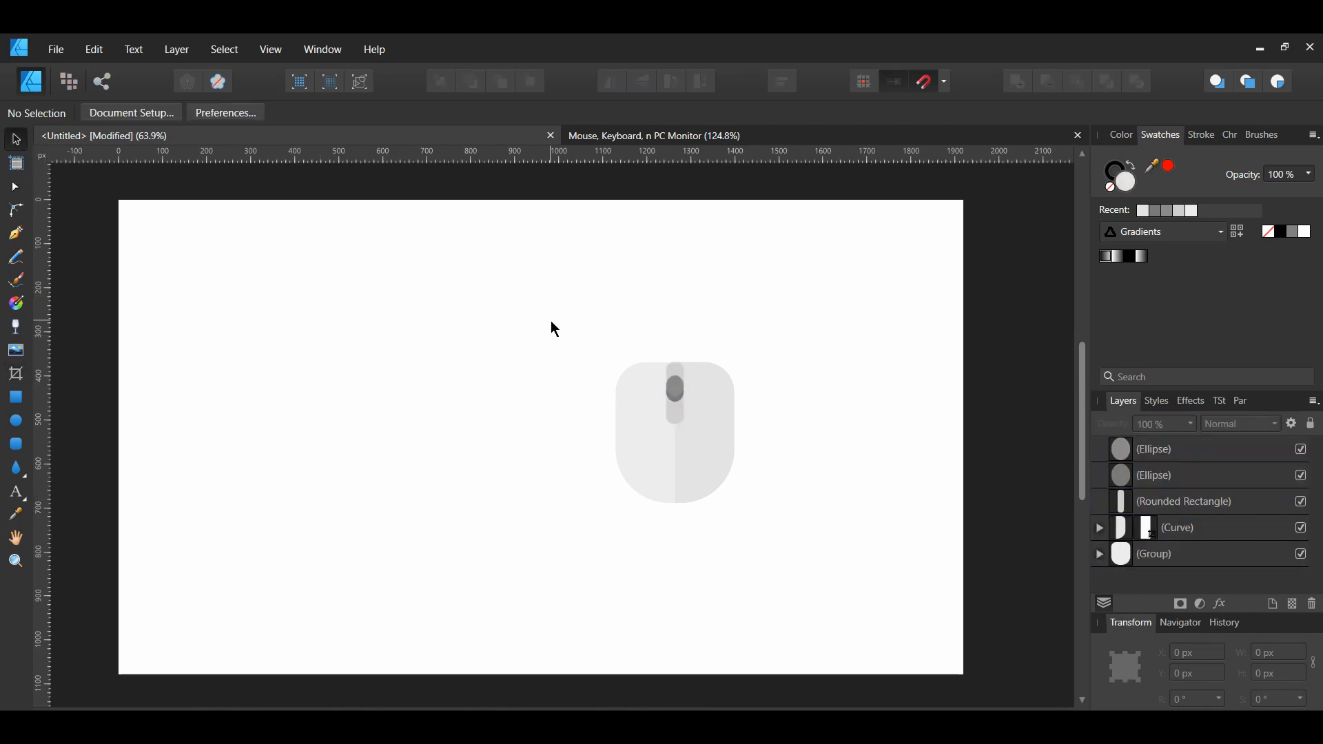
Group all five objects that make up the mouse and name the group Mouse.
mouse_move(552, 321)
left_mouse_down()
mouse_move(653, 386)
mouse_move(813, 543)
left_mouse_up()
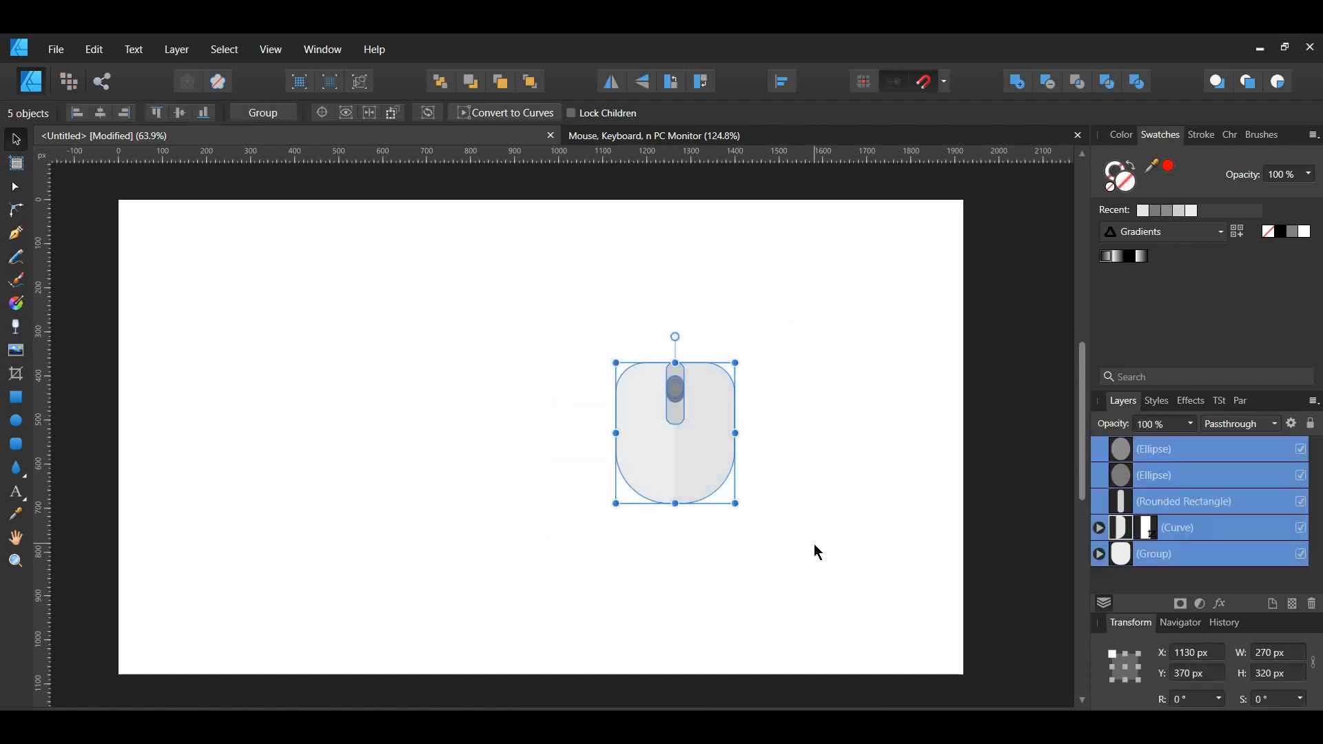
key("ctrl+g")
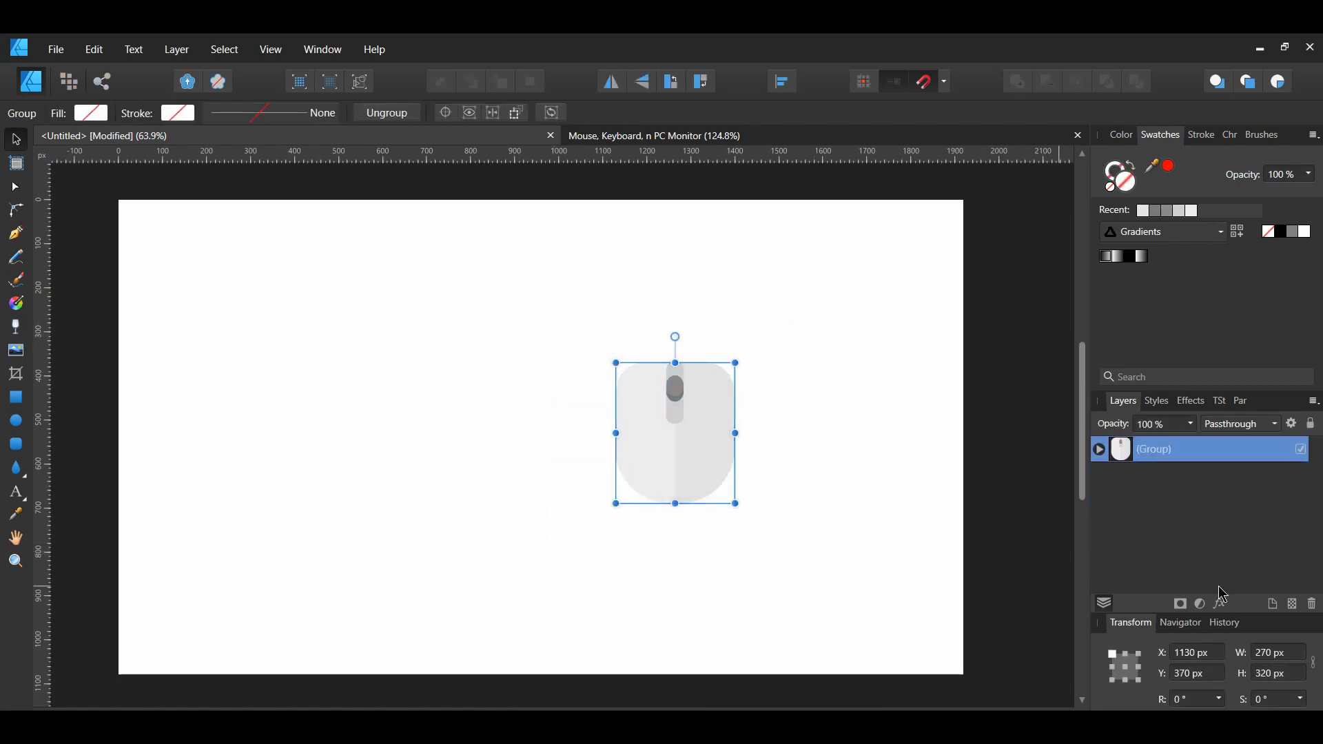
double_click(1157, 449)
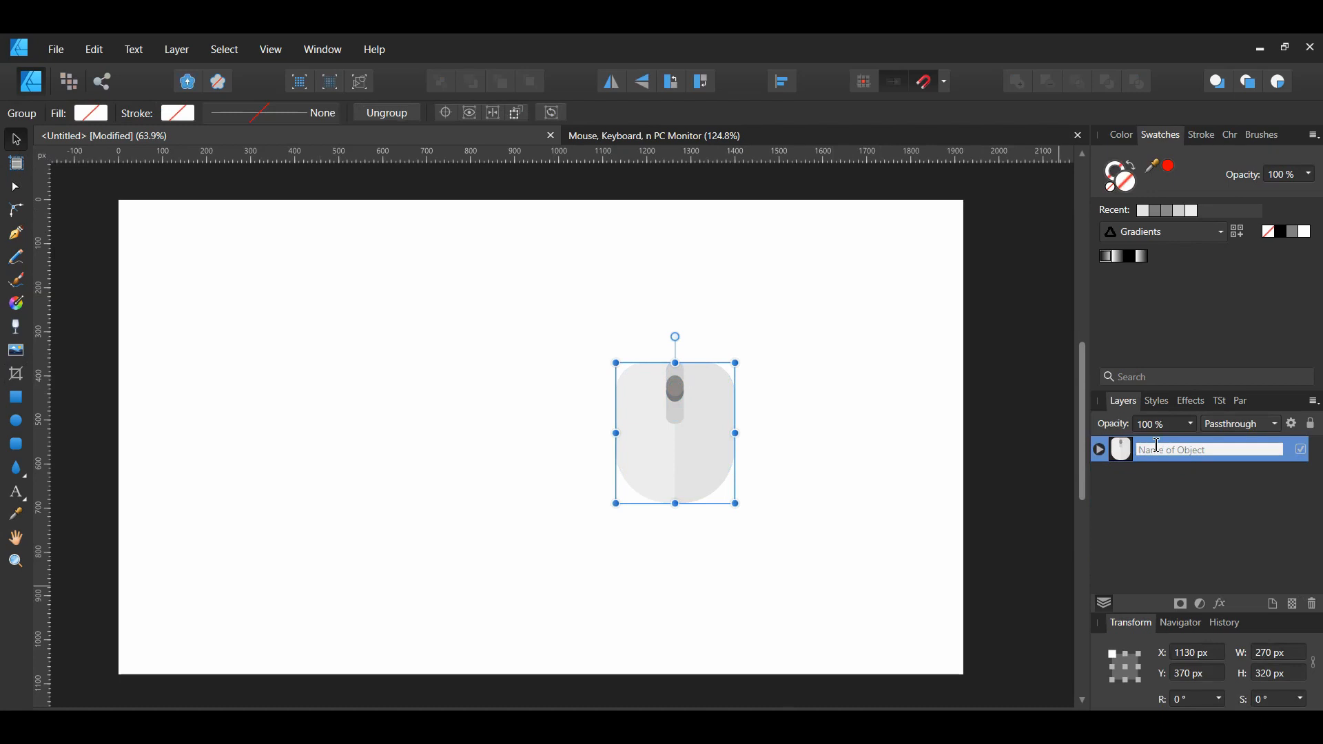
type("Mouse")
key("Return")
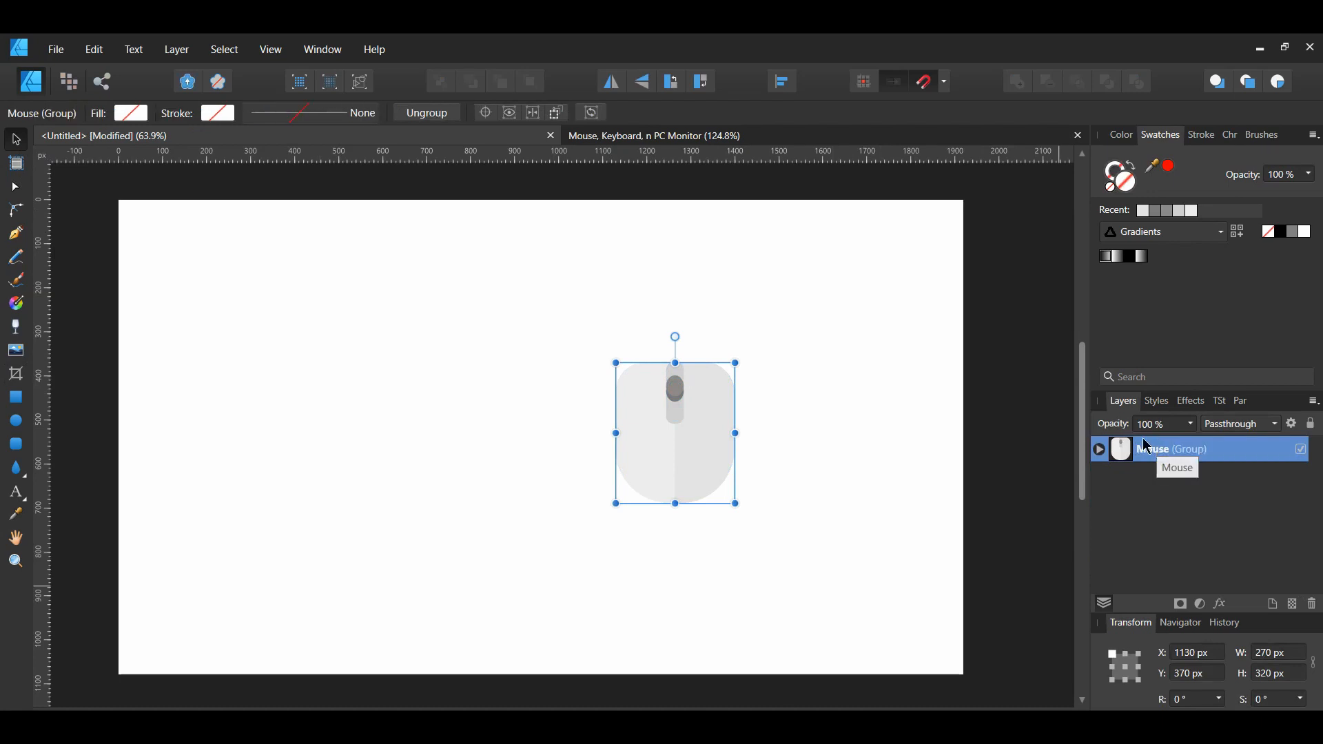
Move the Mouse group toward the lower-right part of the canvas and hide it.
left_click(521, 432)
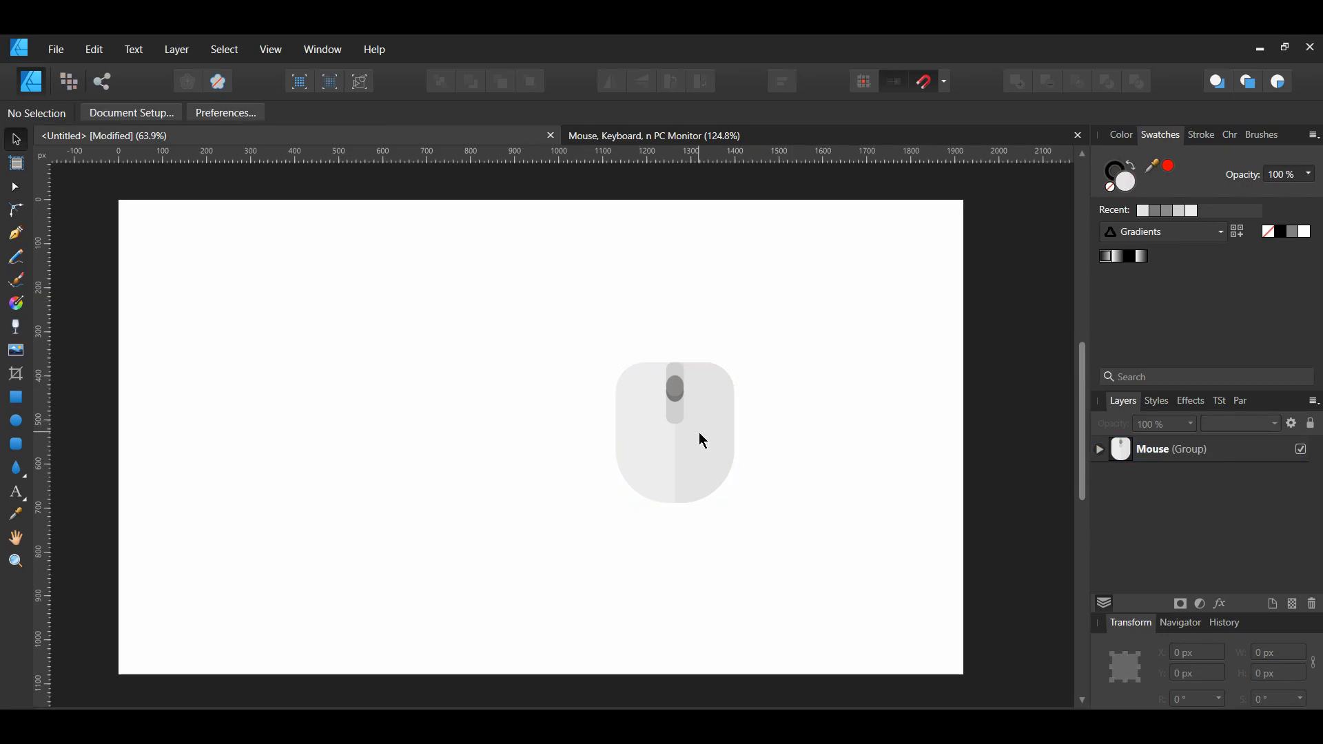
left_click_drag(676, 440, 722, 463)
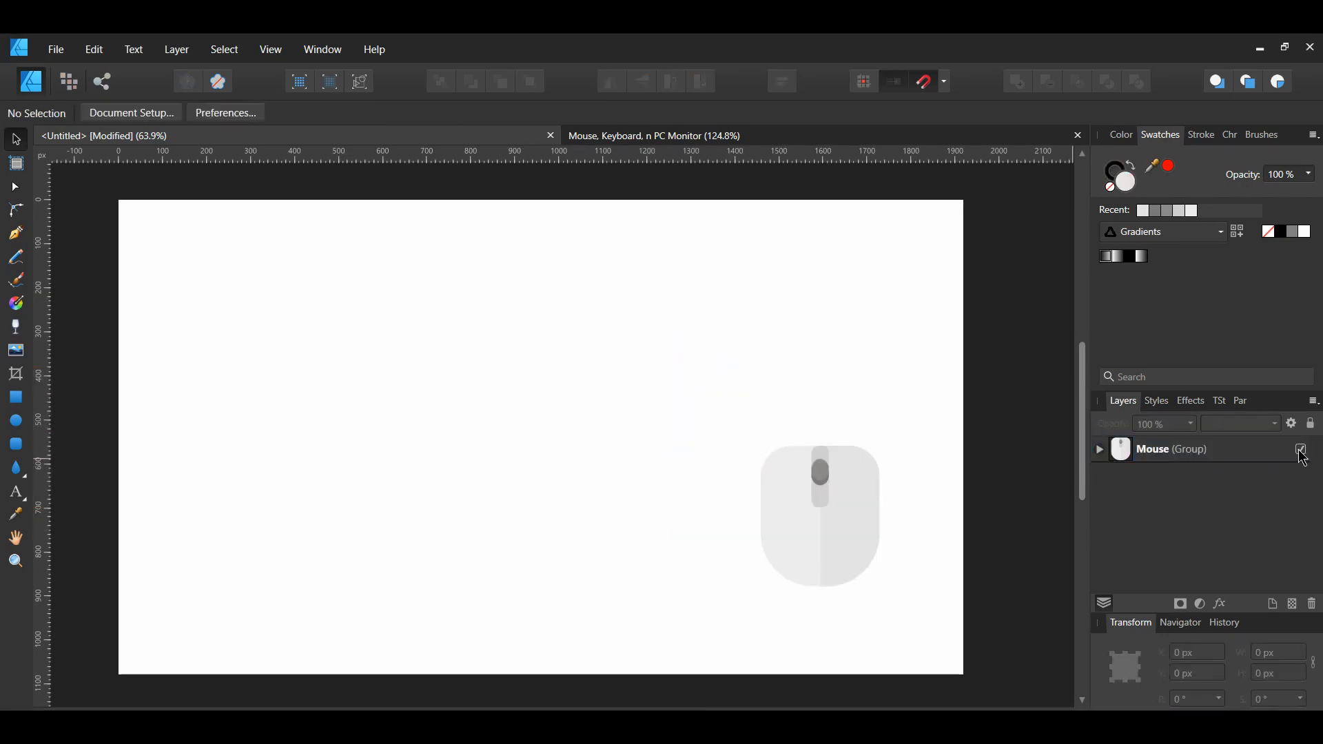
left_click(1298, 451)
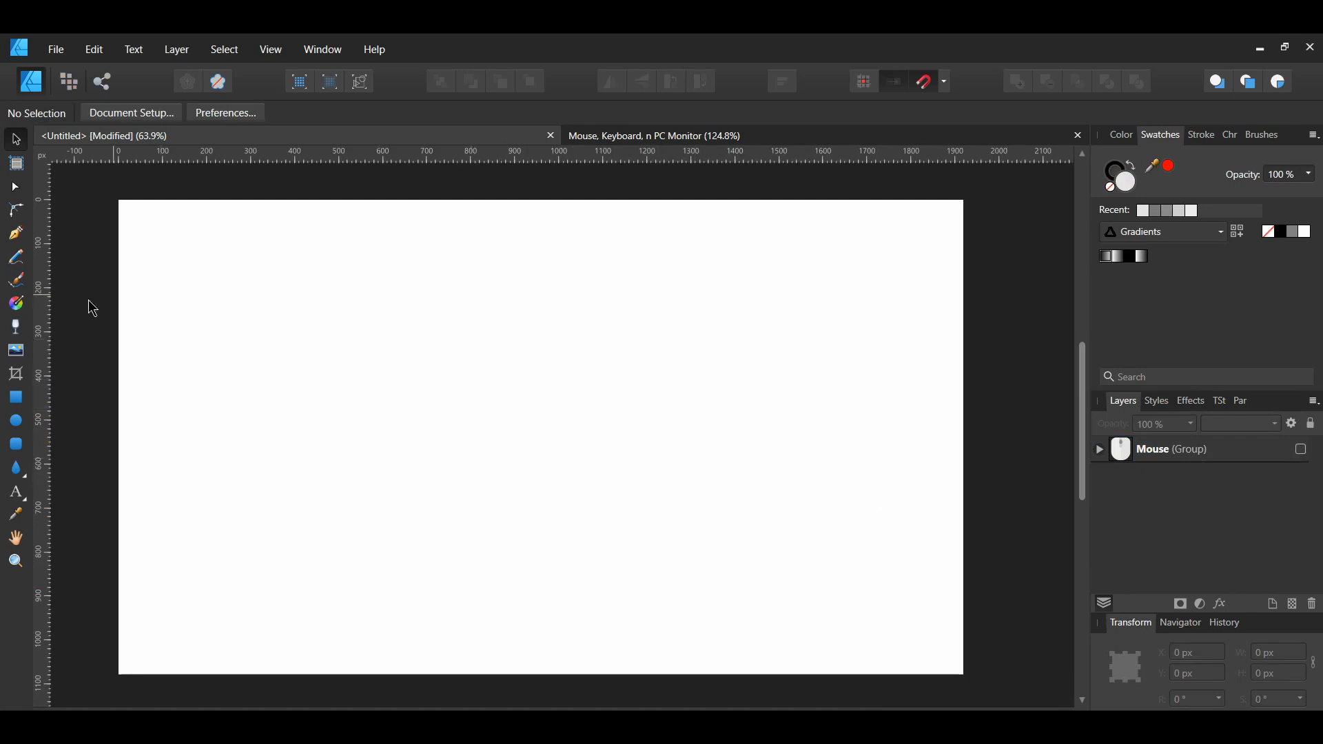
Draw a 680 × 260 px rectangle at X 400, Y 400 px for the keyboard body and give it rounded corners.
left_click(25, 404)
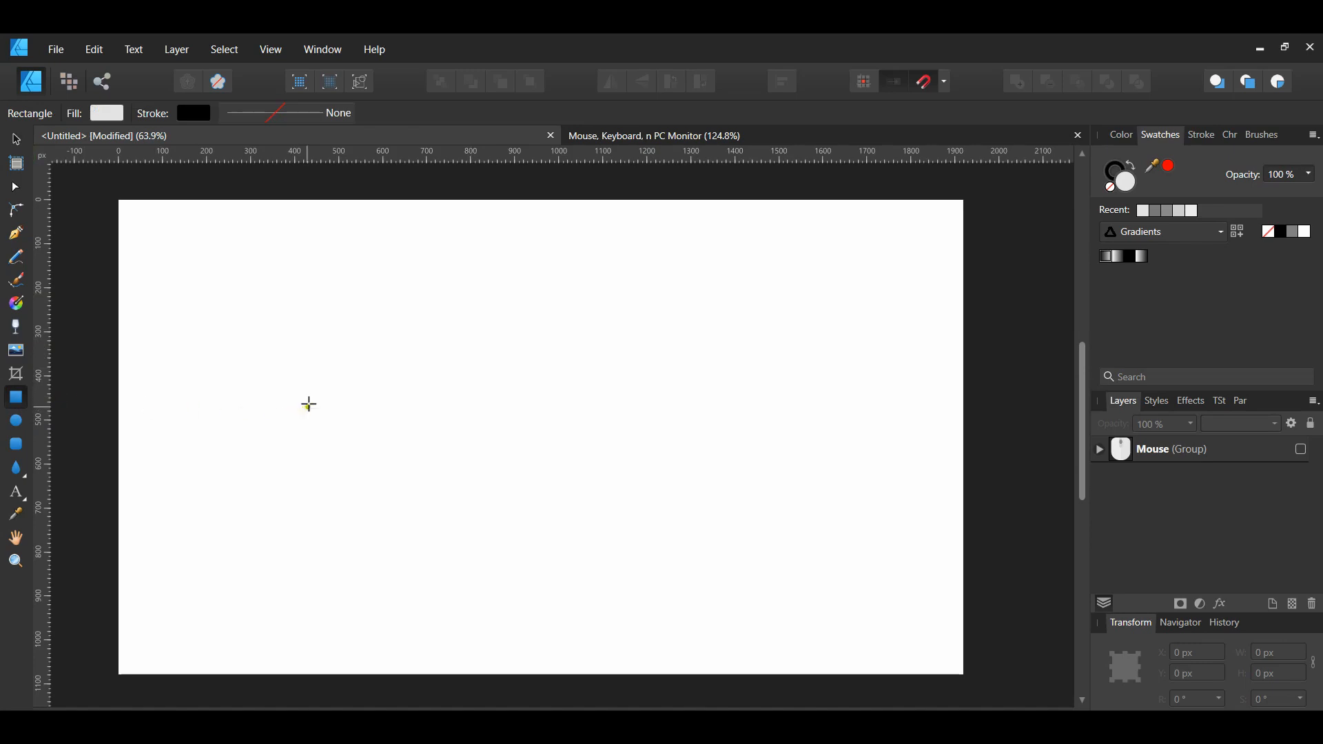
left_click_drag(292, 375, 595, 491)
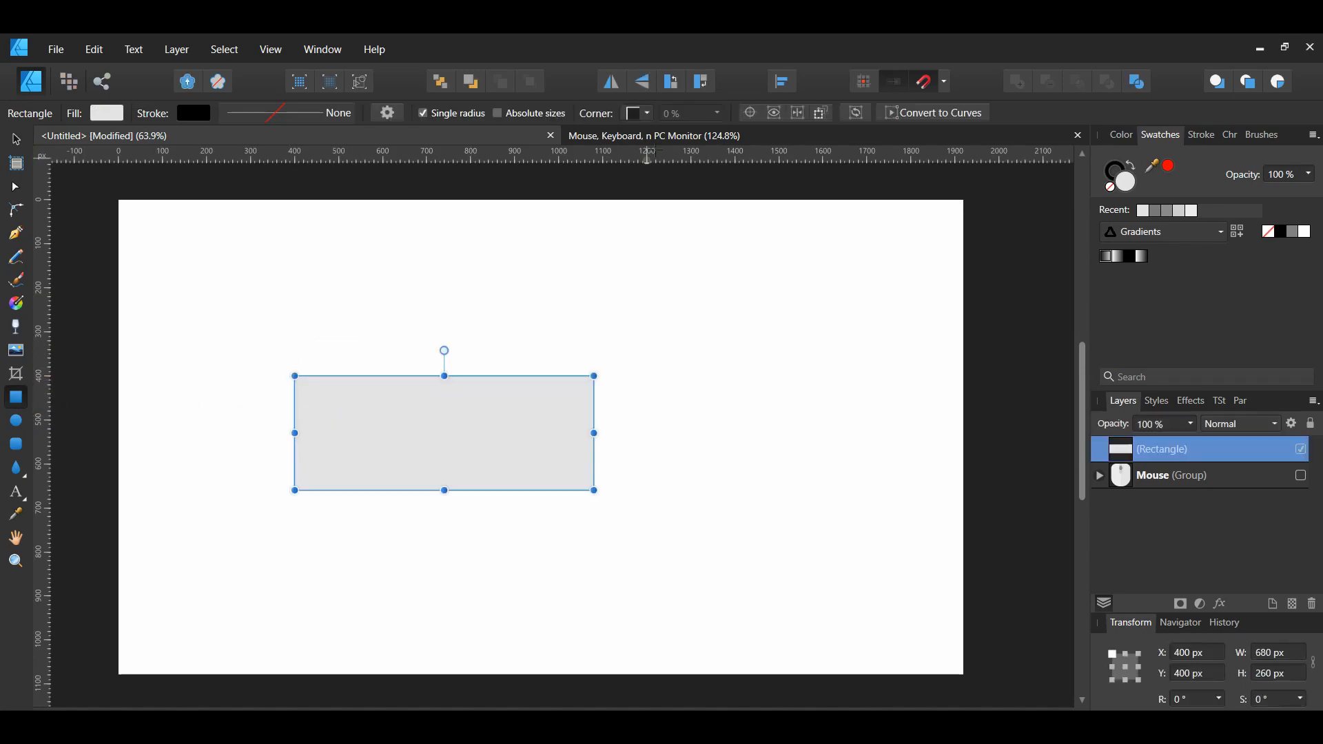
left_click(648, 115)
left_click(653, 154)
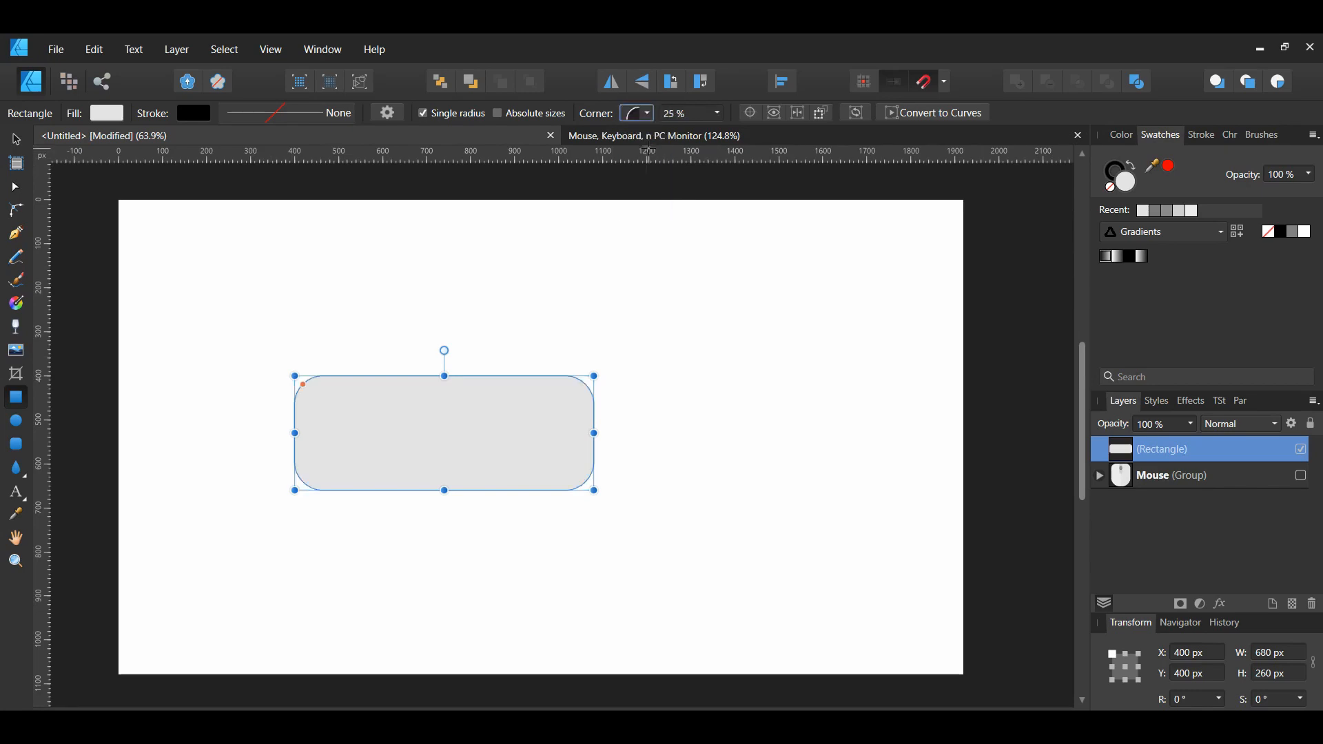
left_click(698, 116)
type("0")
key("Return")
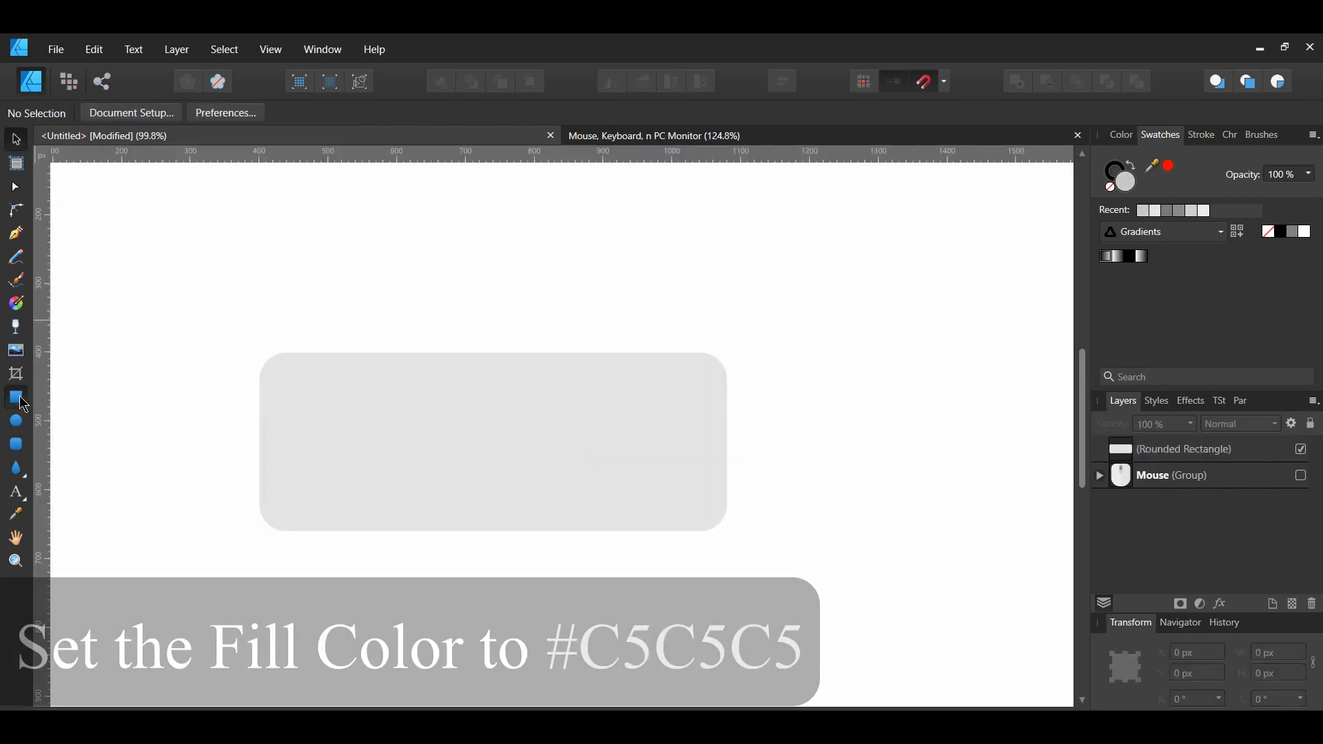
Draw a 60 × 10 px key filled with #C5C5C5 and repeat it as an evenly spaced row of eight along the keyboard's upper edge.
left_click(16, 400)
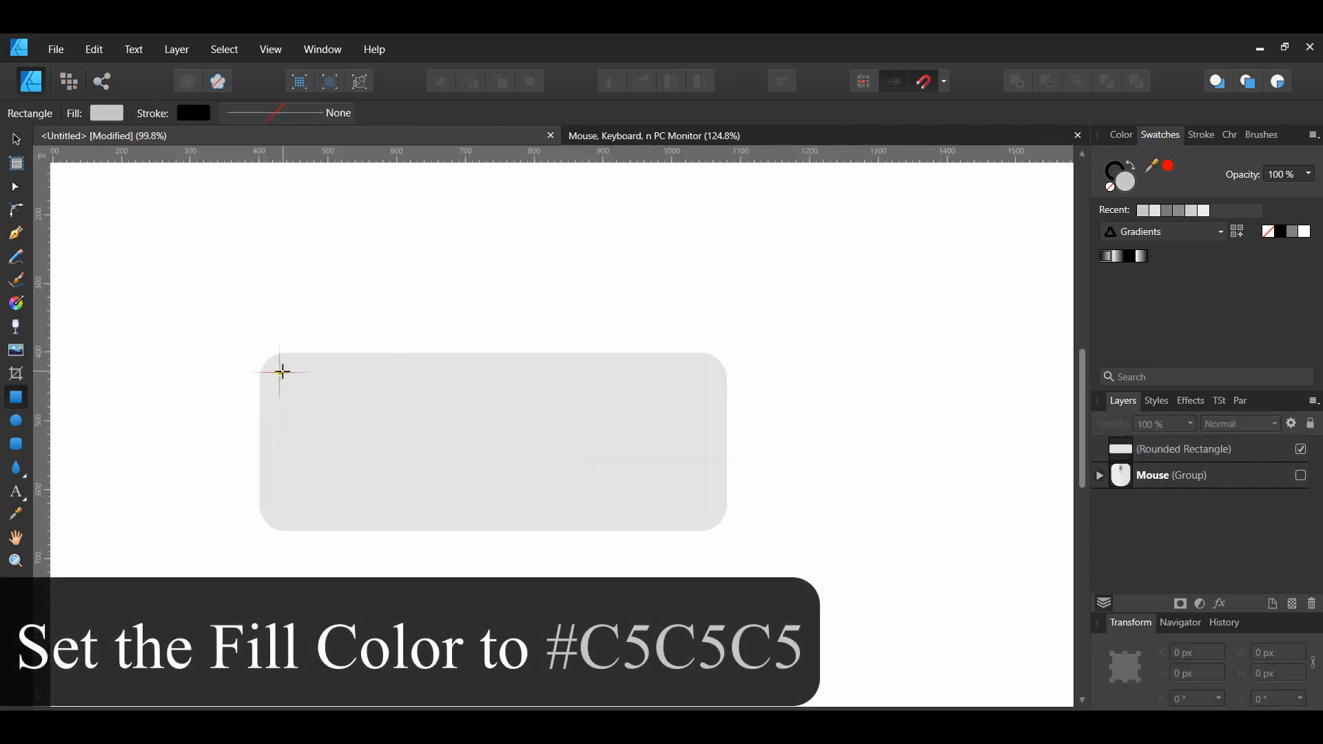
left_click_drag(279, 372, 321, 384)
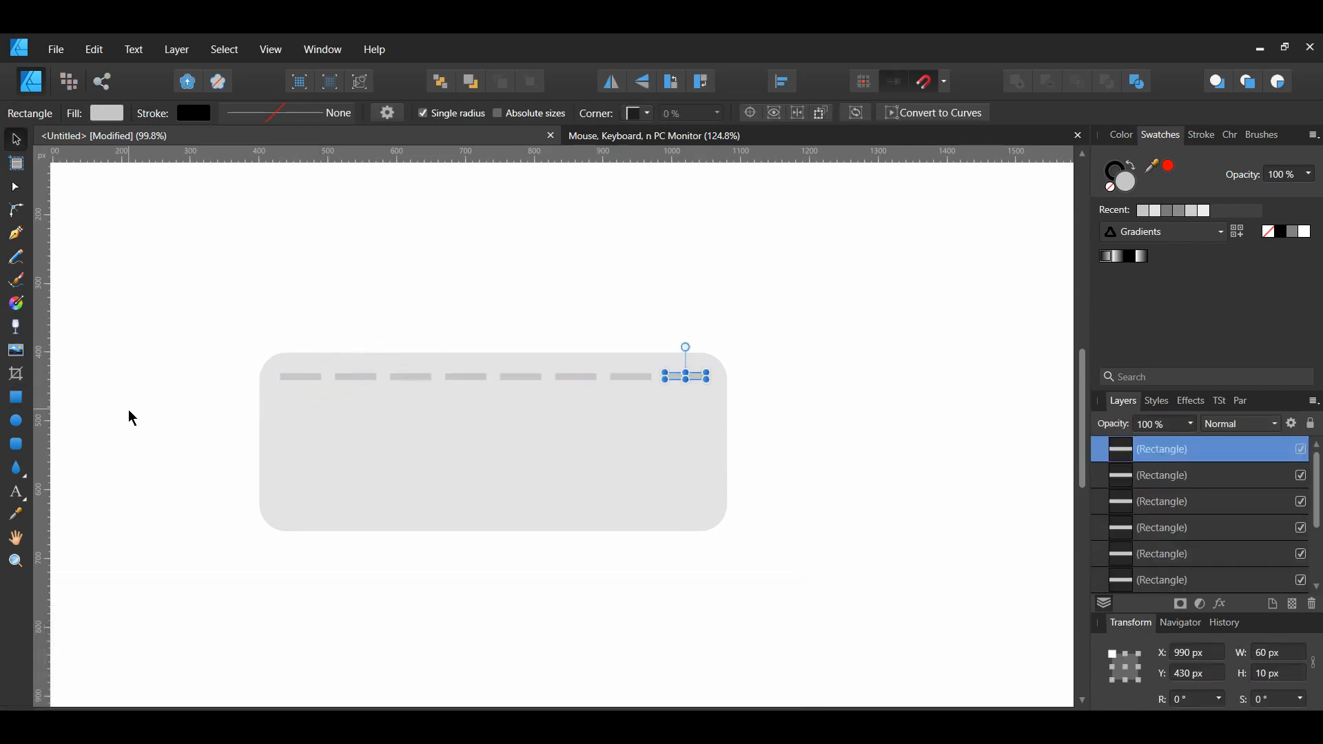
left_click(159, 409)
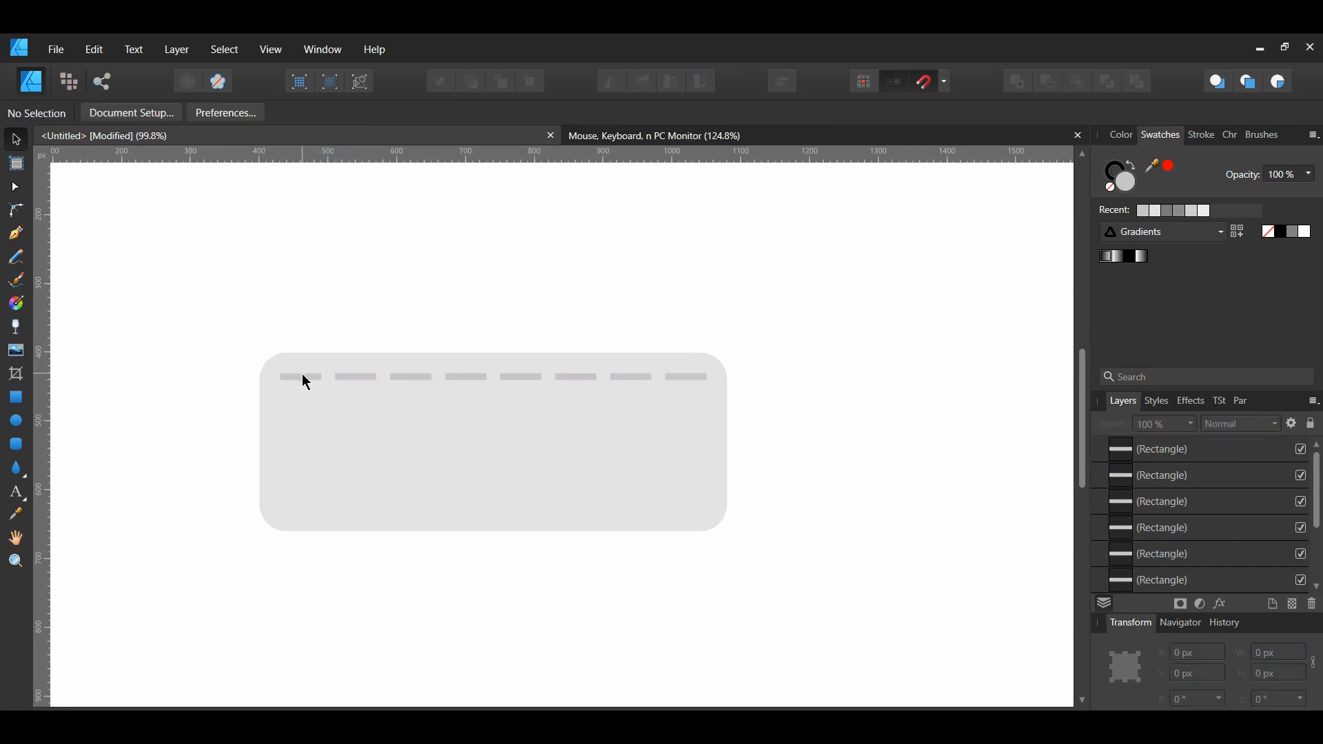
Copy the row of eight thin keys downward, make the copies 30 px high, and duplicate that taller row once more below.
left_click_drag(211, 362, 724, 405)
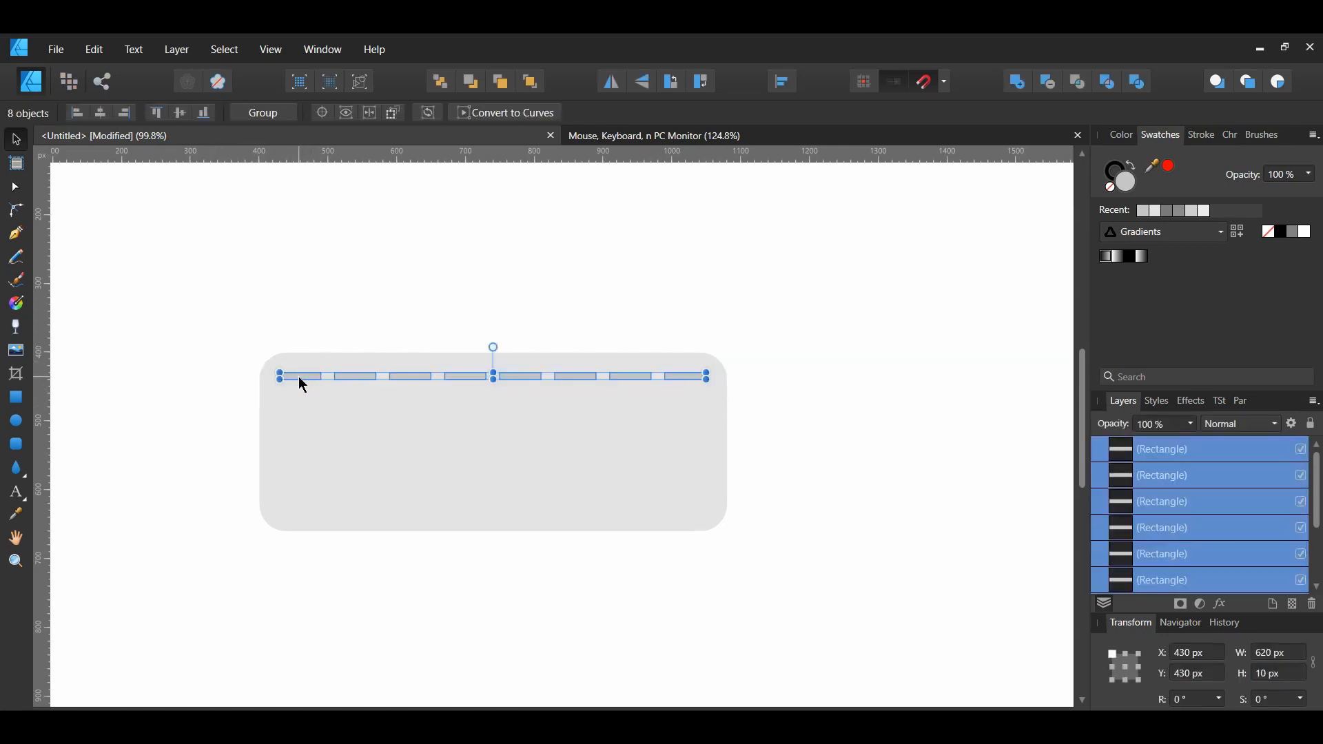
left_click_drag(299, 377, 493, 417)
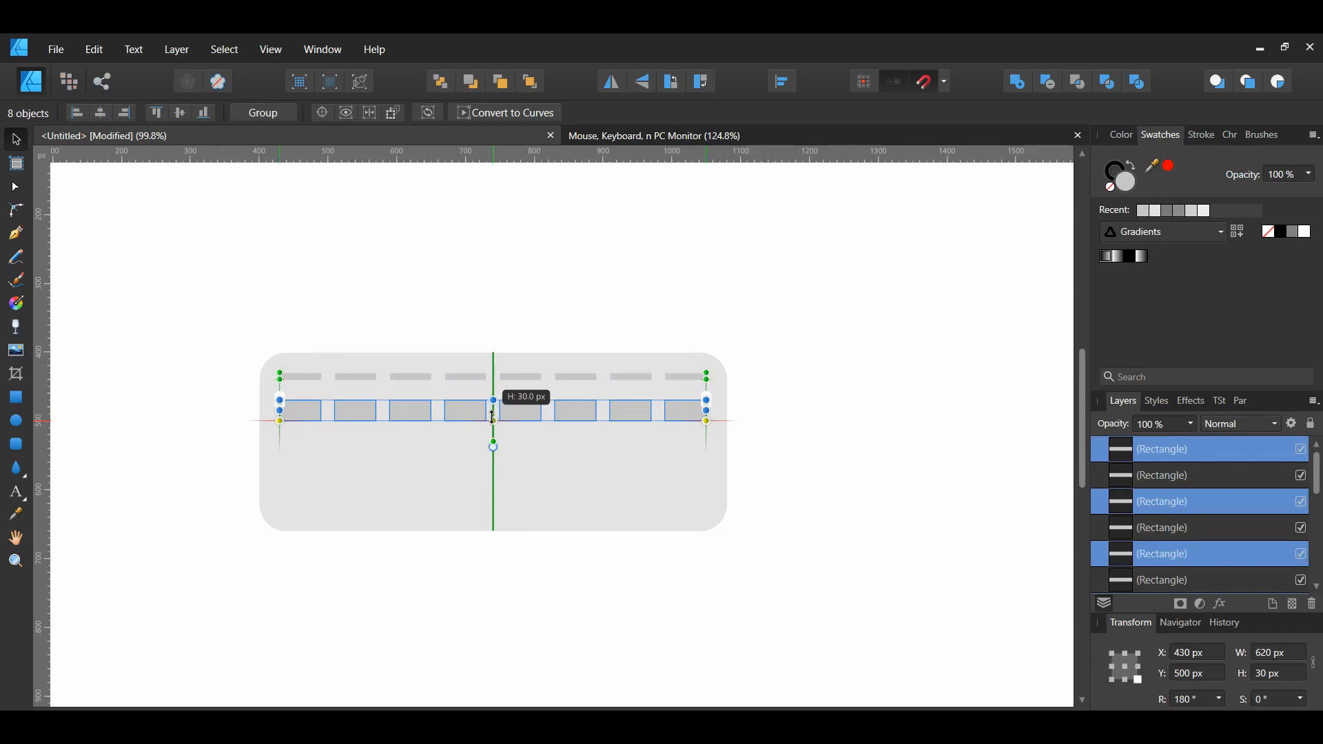
left_click_drag(492, 416, 492, 419)
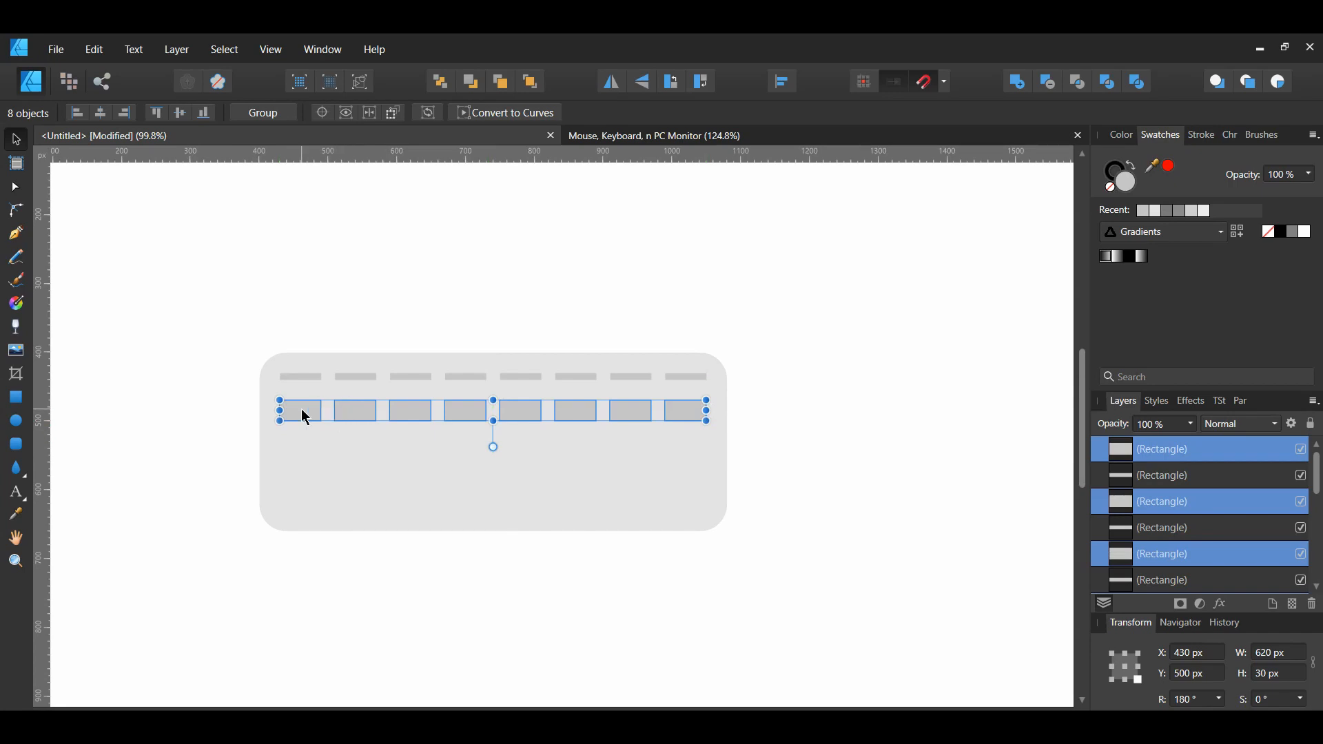
left_click_drag(305, 417, 304, 450)
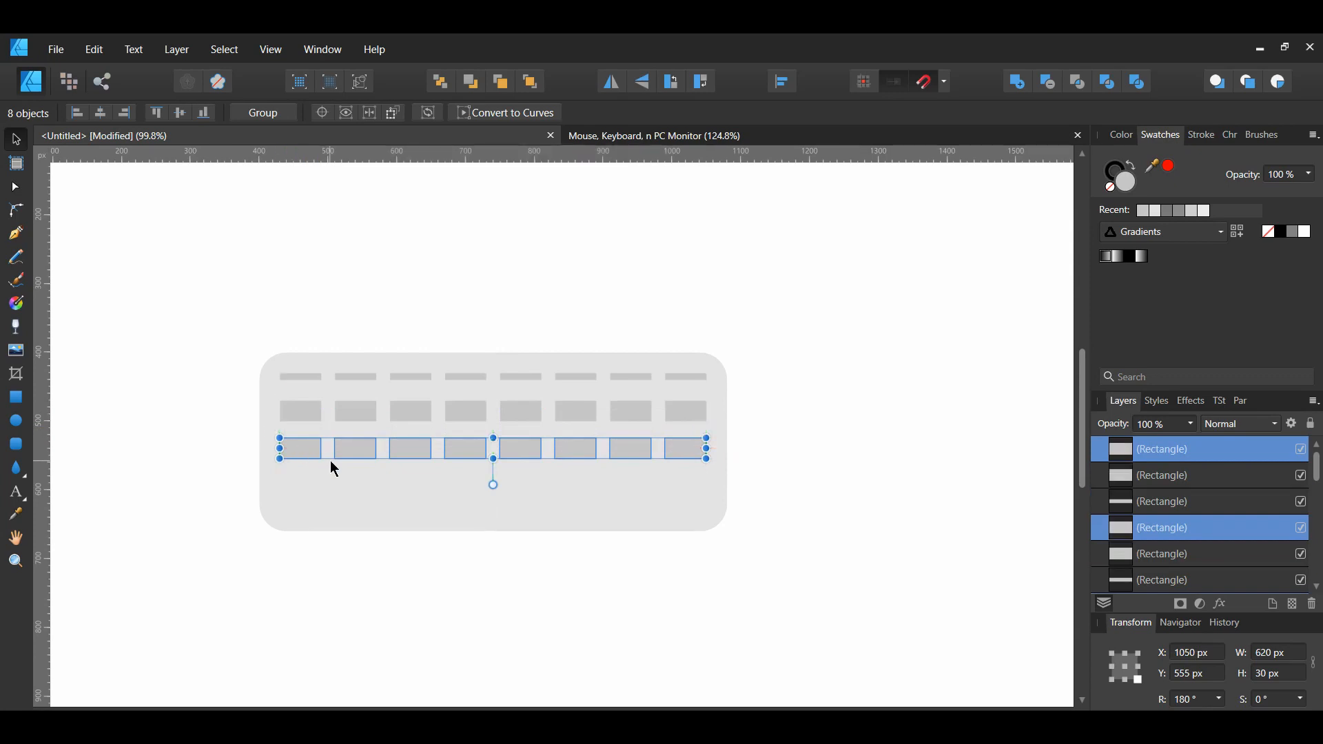
left_click(170, 479)
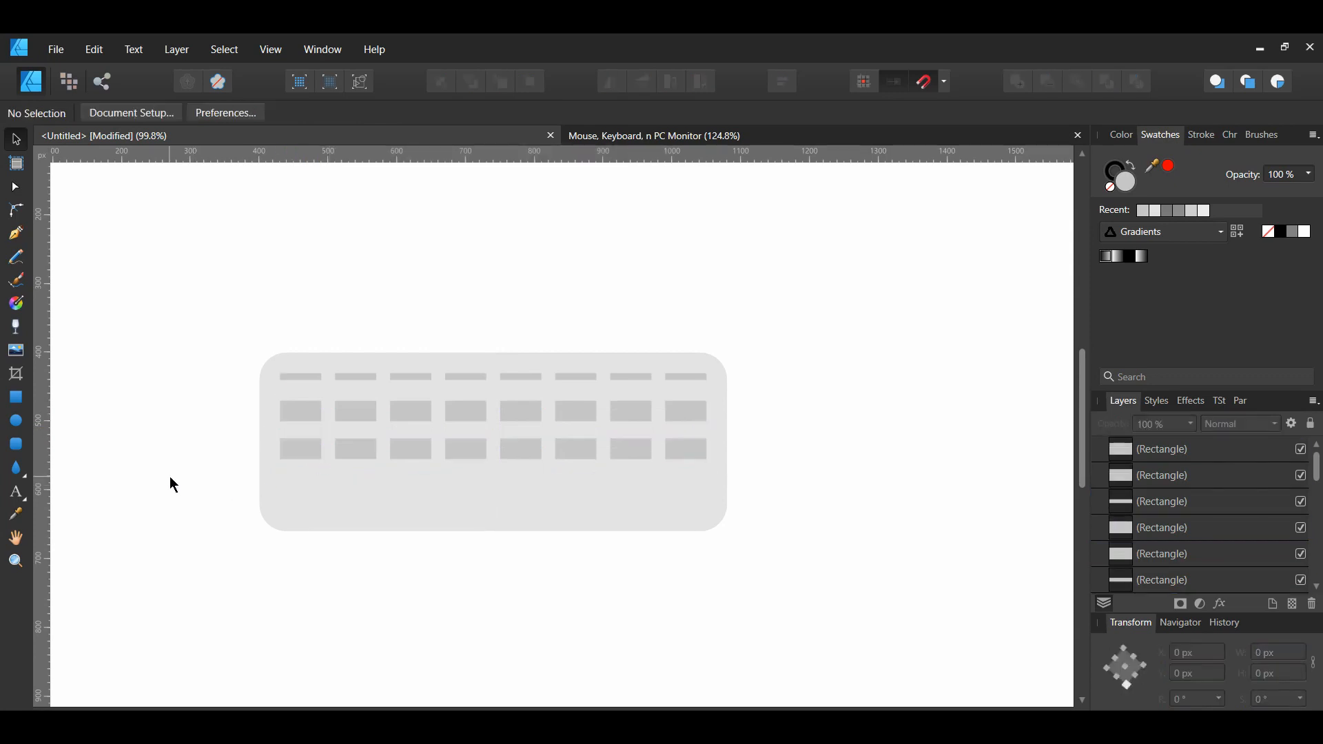
Copy the first three keys of the third row straight down to start a fourth row.
left_click(299, 447)
left_click(357, 450, "shift")
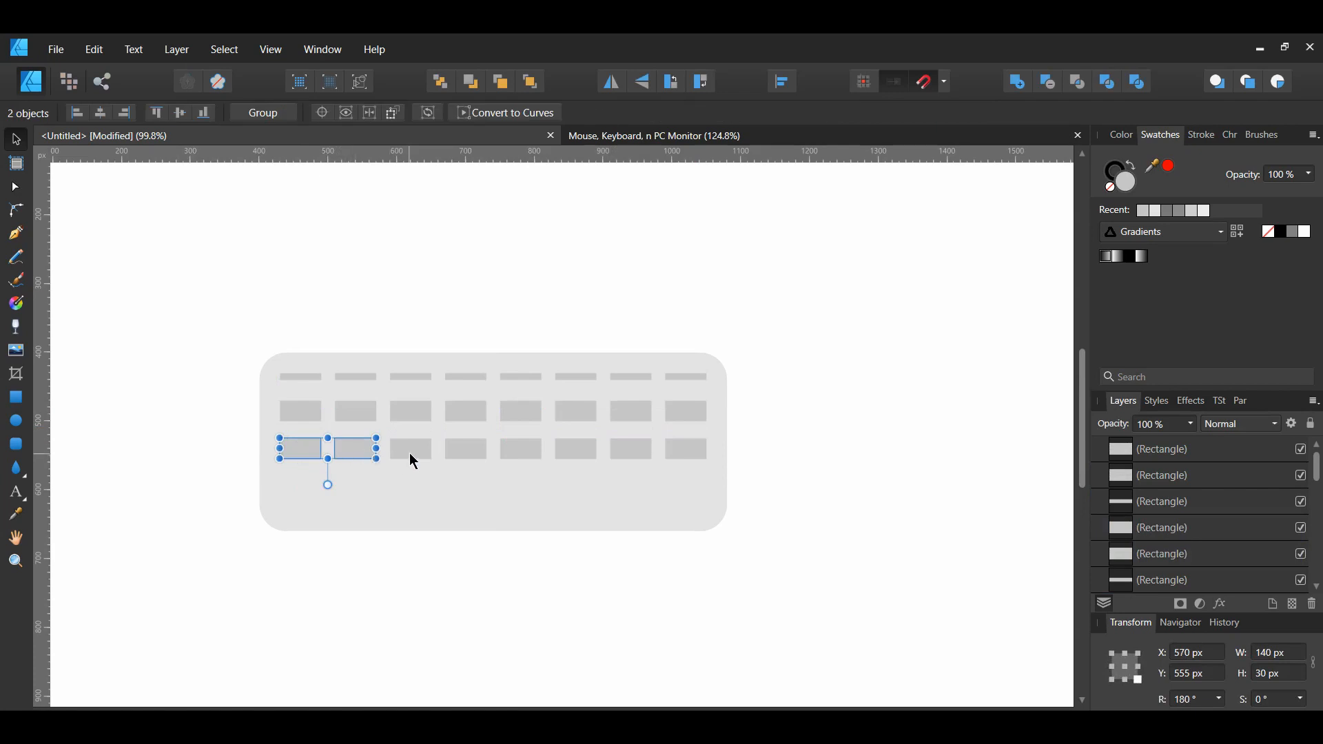
left_click(411, 455, "shift")
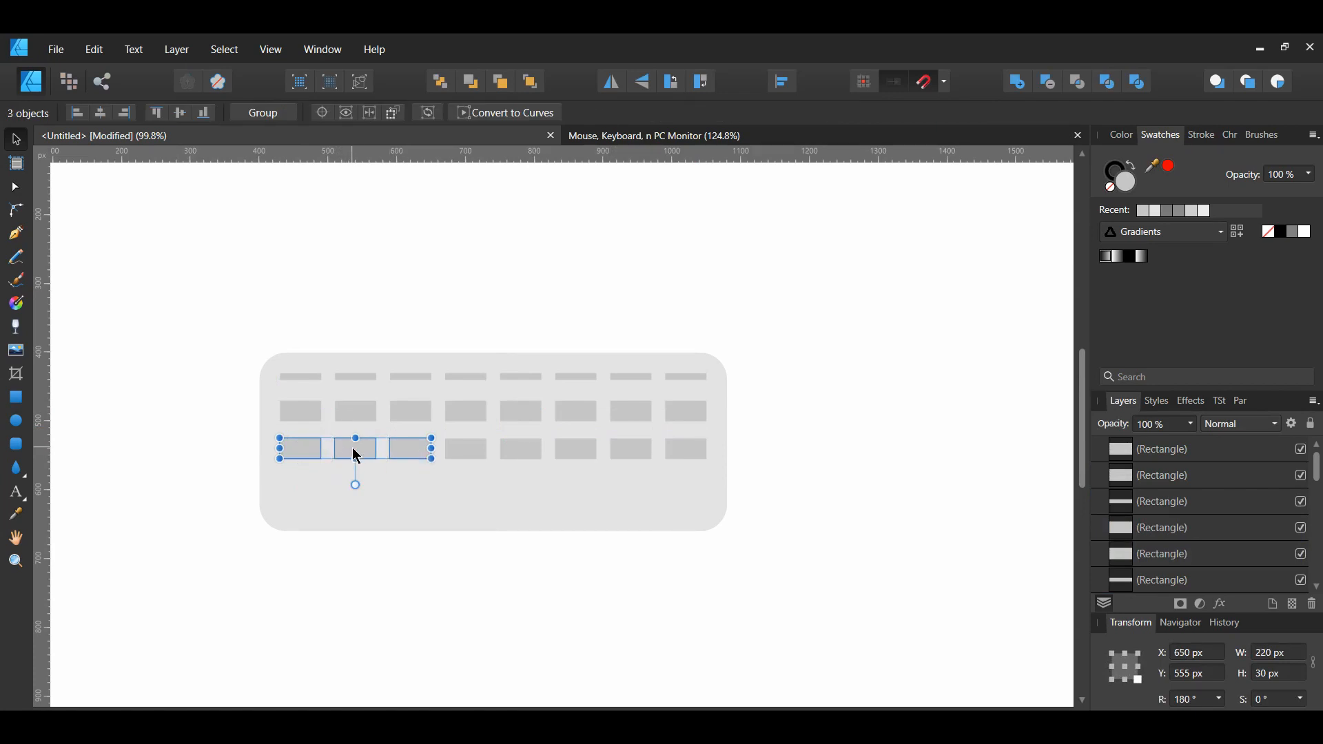
left_click_drag(353, 449, 355, 494)
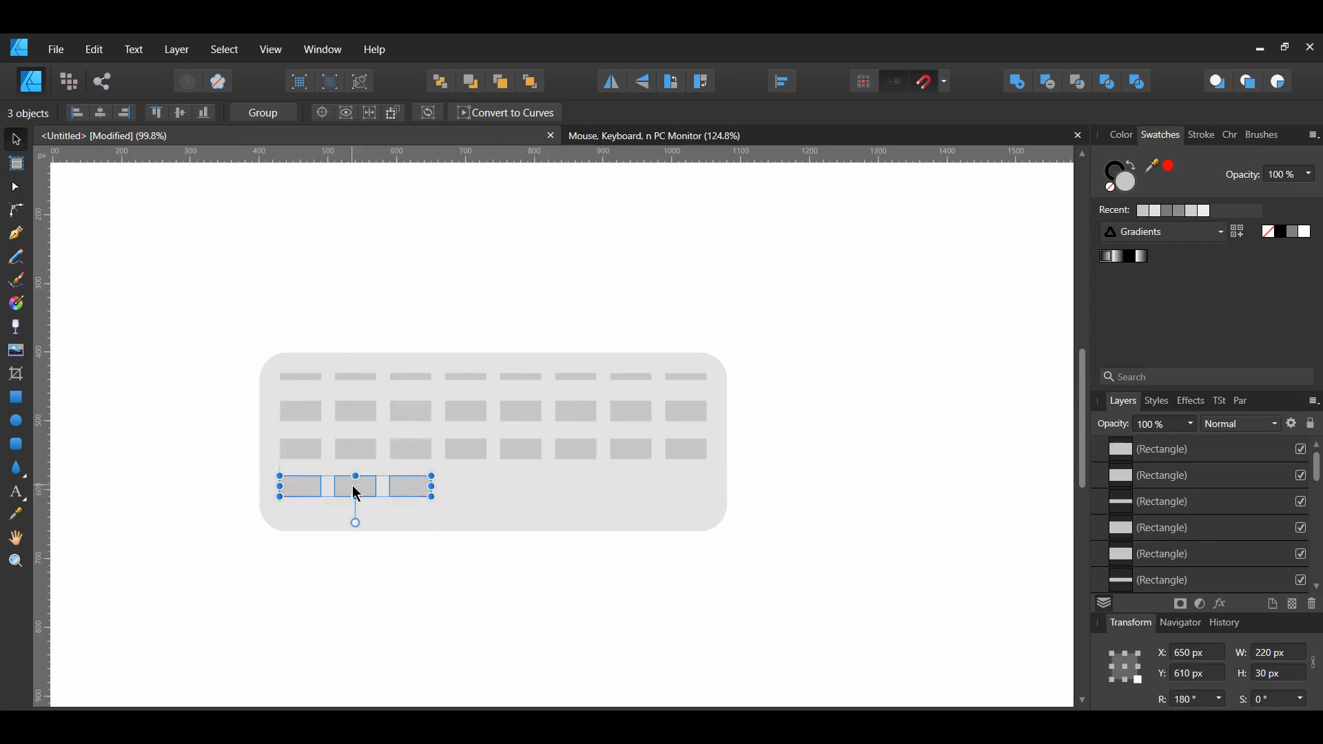
Copy the third row's fourth key down into the fourth row and widen it to 160 px as the spacebar.
left_click(475, 455)
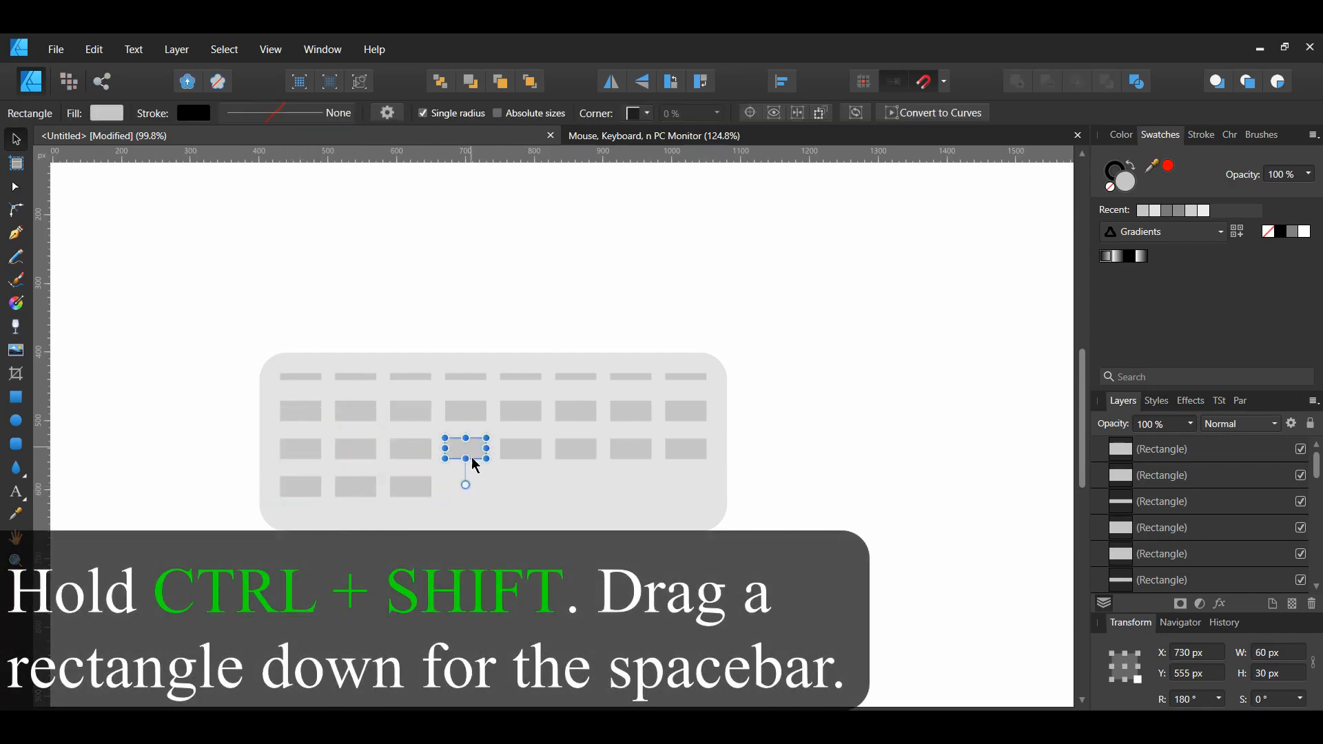
left_click_drag(474, 462, 473, 497)
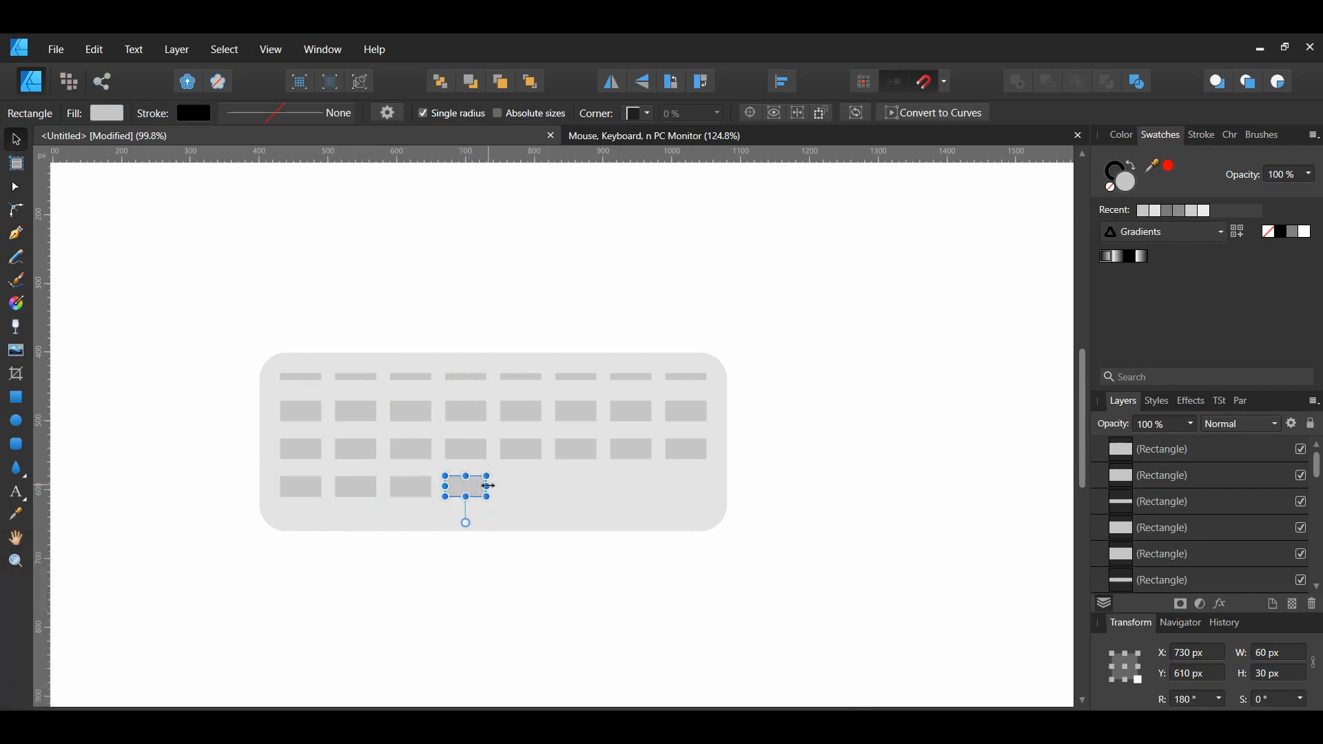
left_click_drag(499, 488, 567, 487)
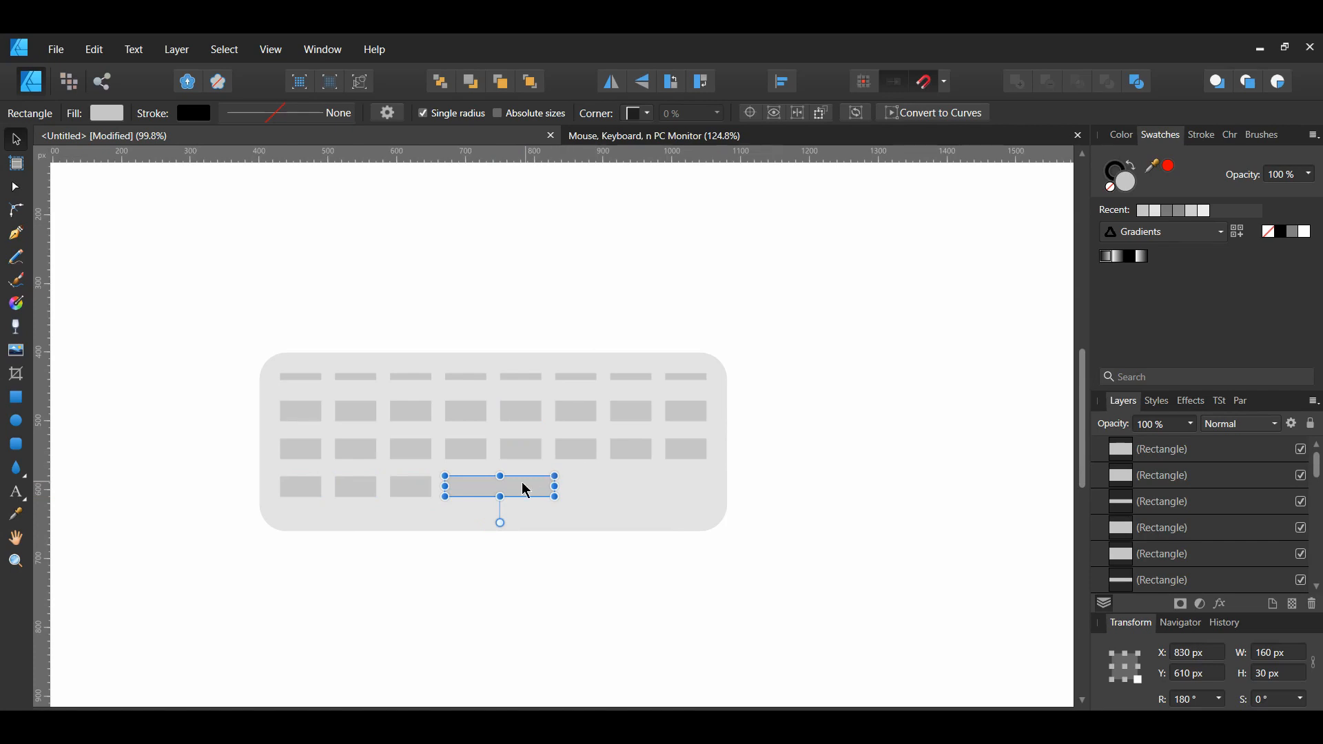
Complete the fourth row with two regular keys after the spacebar and a cross-shaped cluster of four arrow keys 15 px high.
left_click_drag(445, 486, 693, 488)
left_click(717, 535)
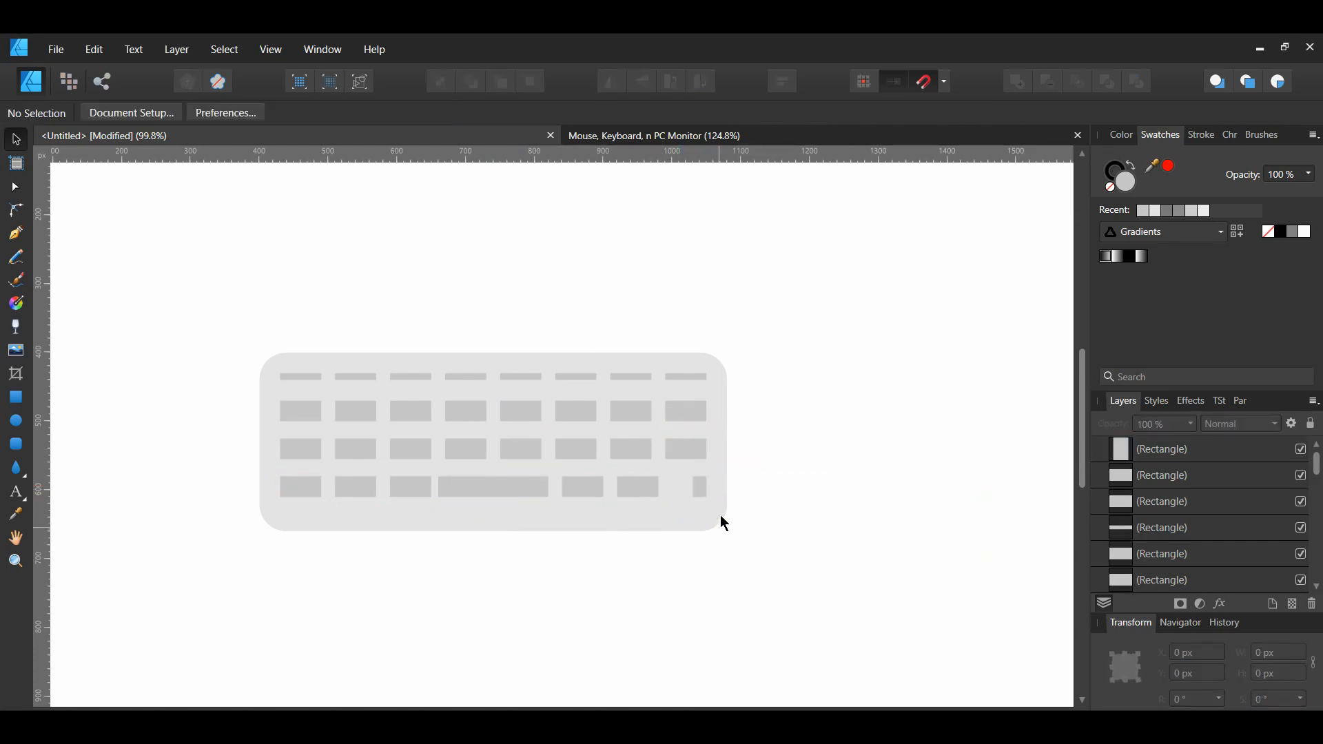
left_click(702, 488)
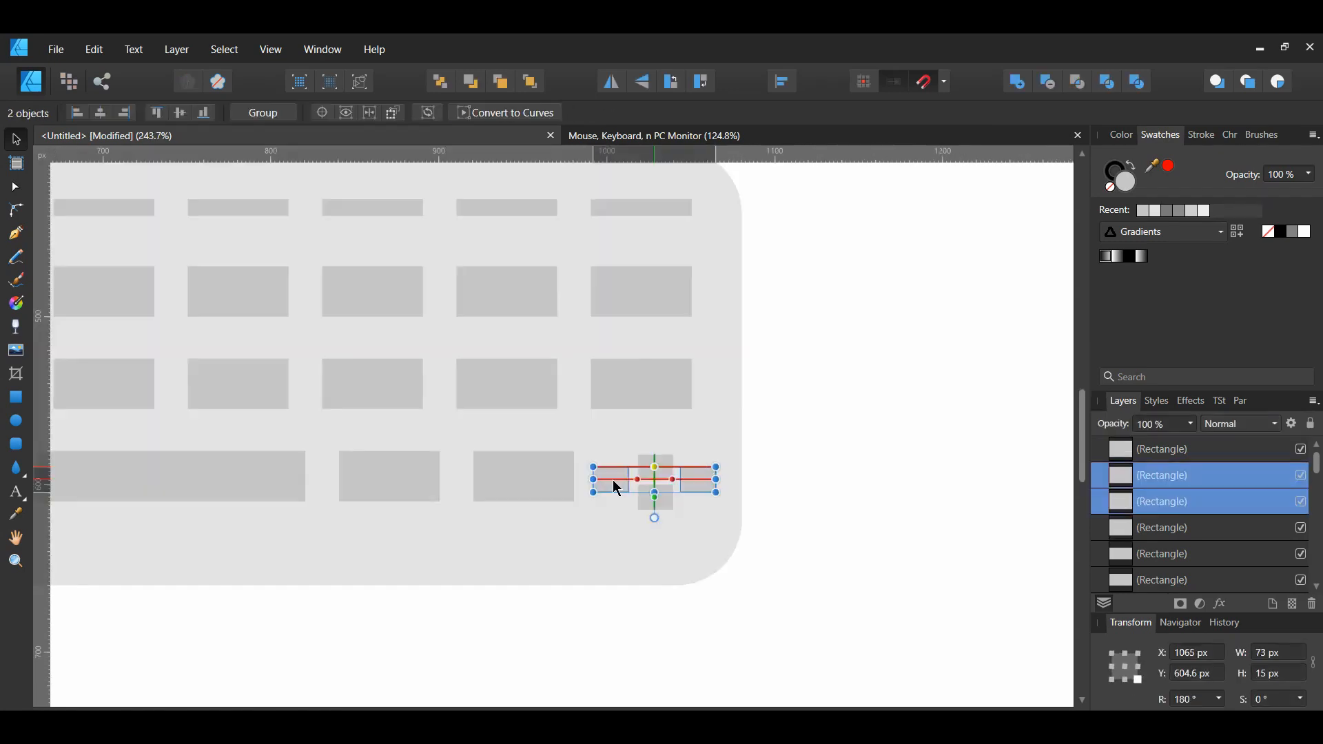
left_click(622, 625)
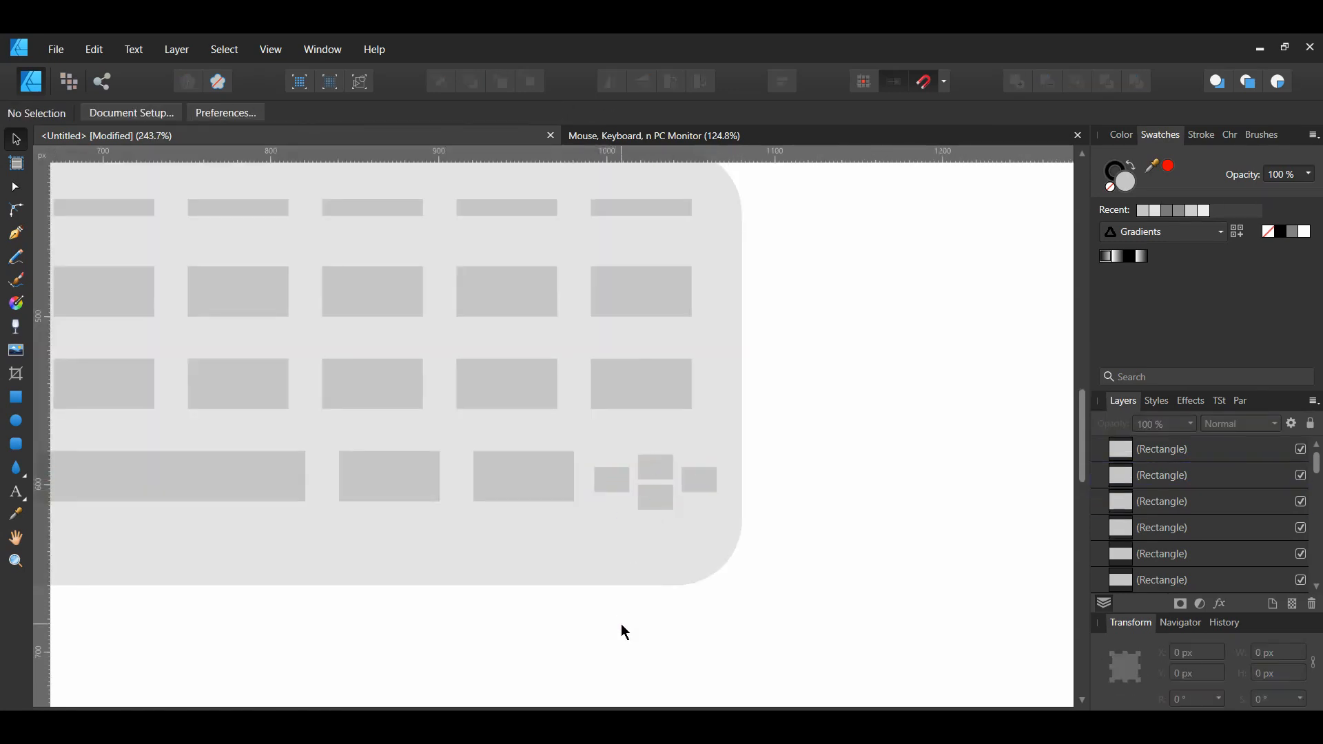
Group the keyboard body and all of its keys.
key("ctrl+0")
left_click_drag(181, 363, 859, 671)
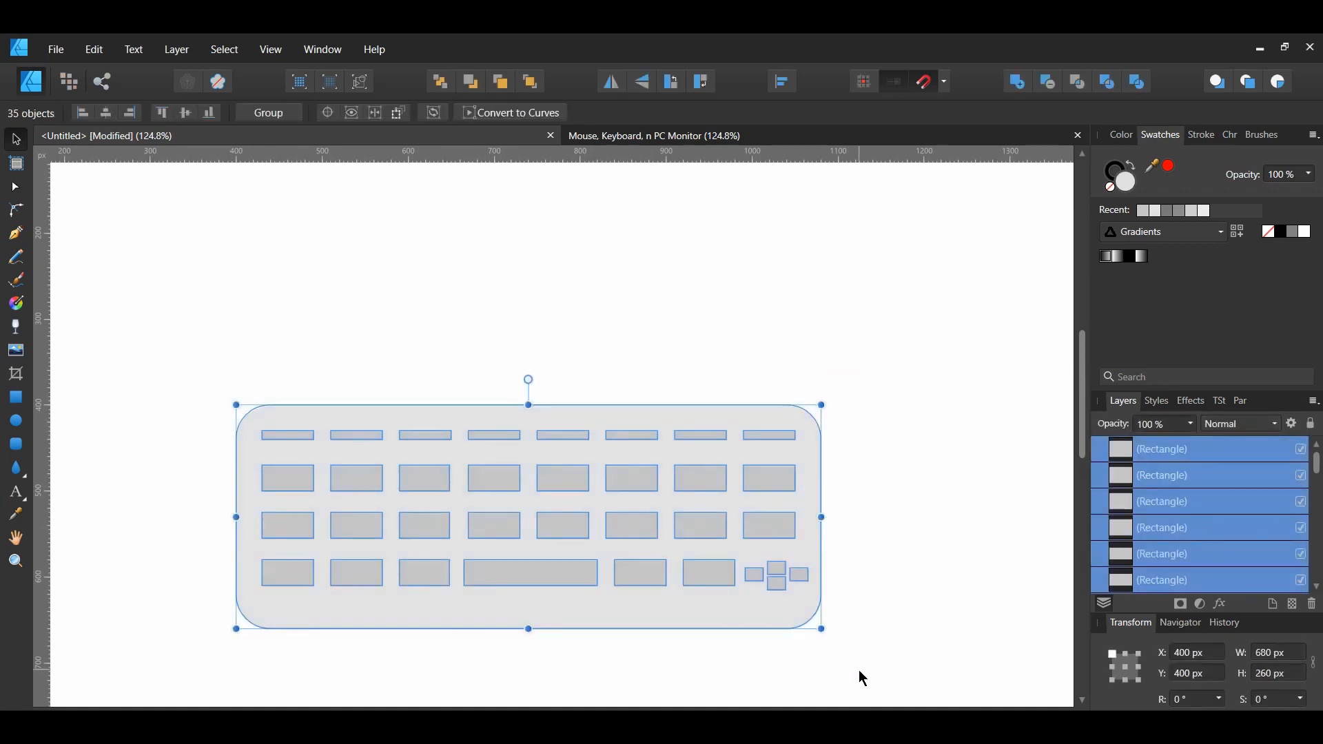
key("ctrl+g")
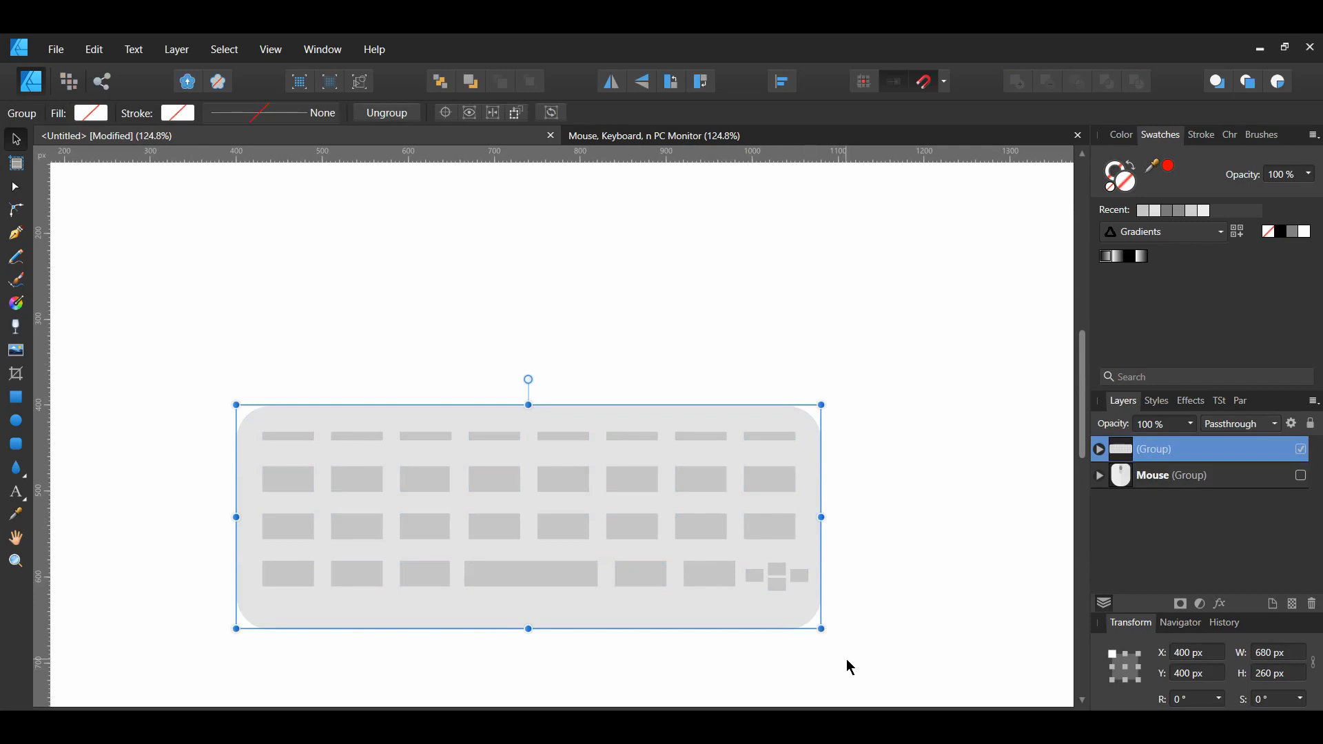
Duplicate the keyboard group and merge the ungrouped copy's shapes into one solid curve.
key("ctrl+j")
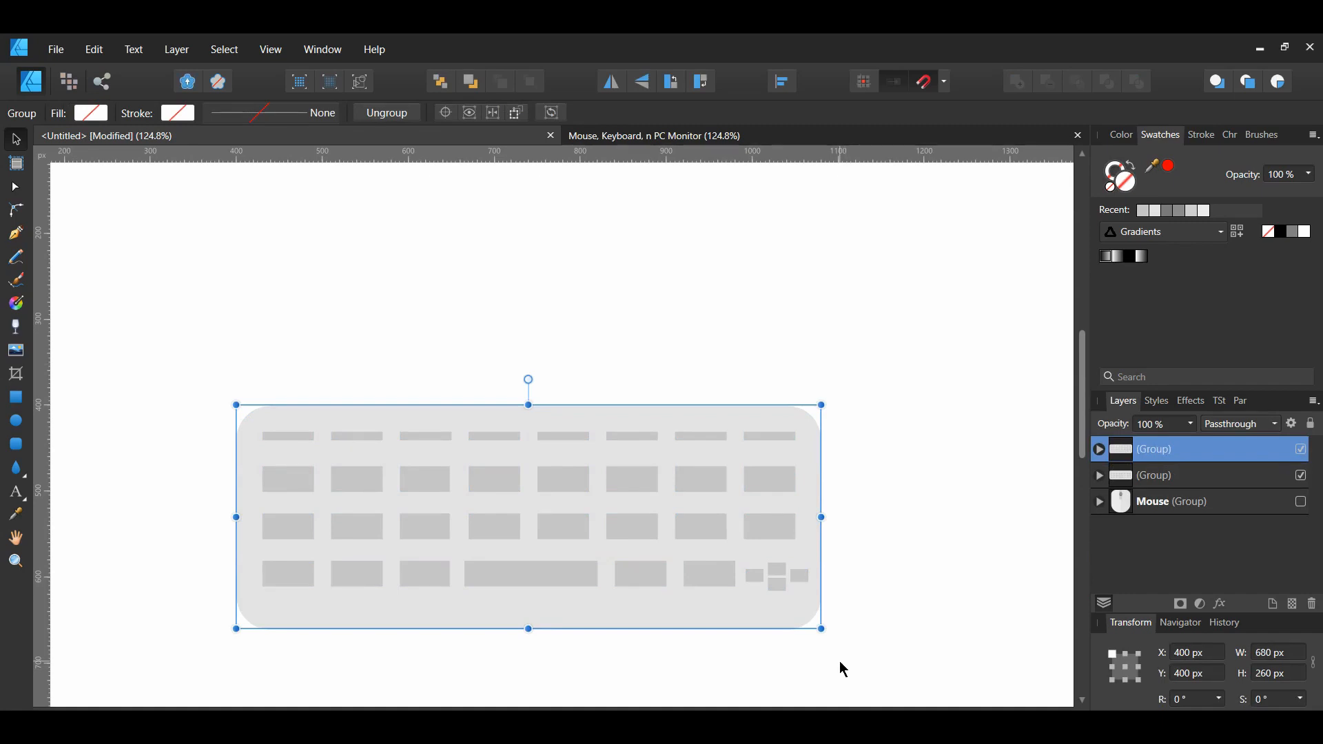
key("ctrl+shift+g")
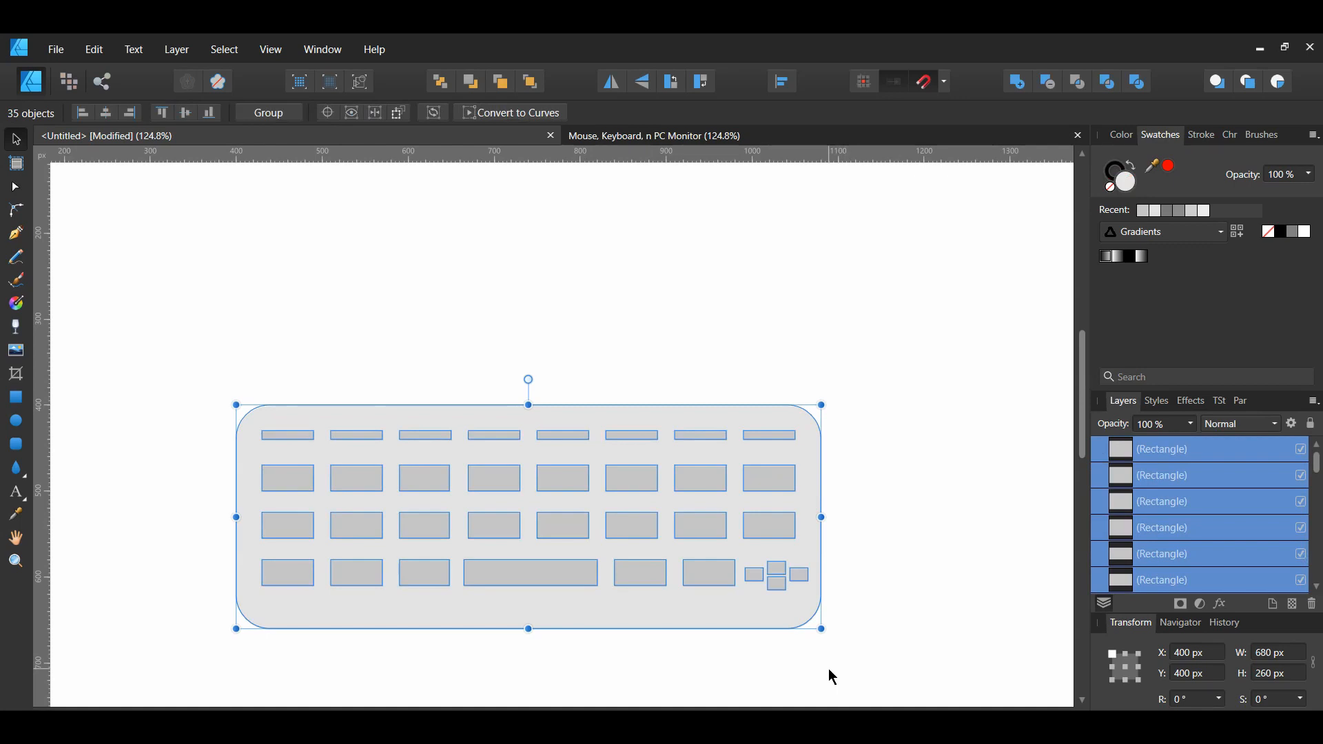
left_click(1018, 82)
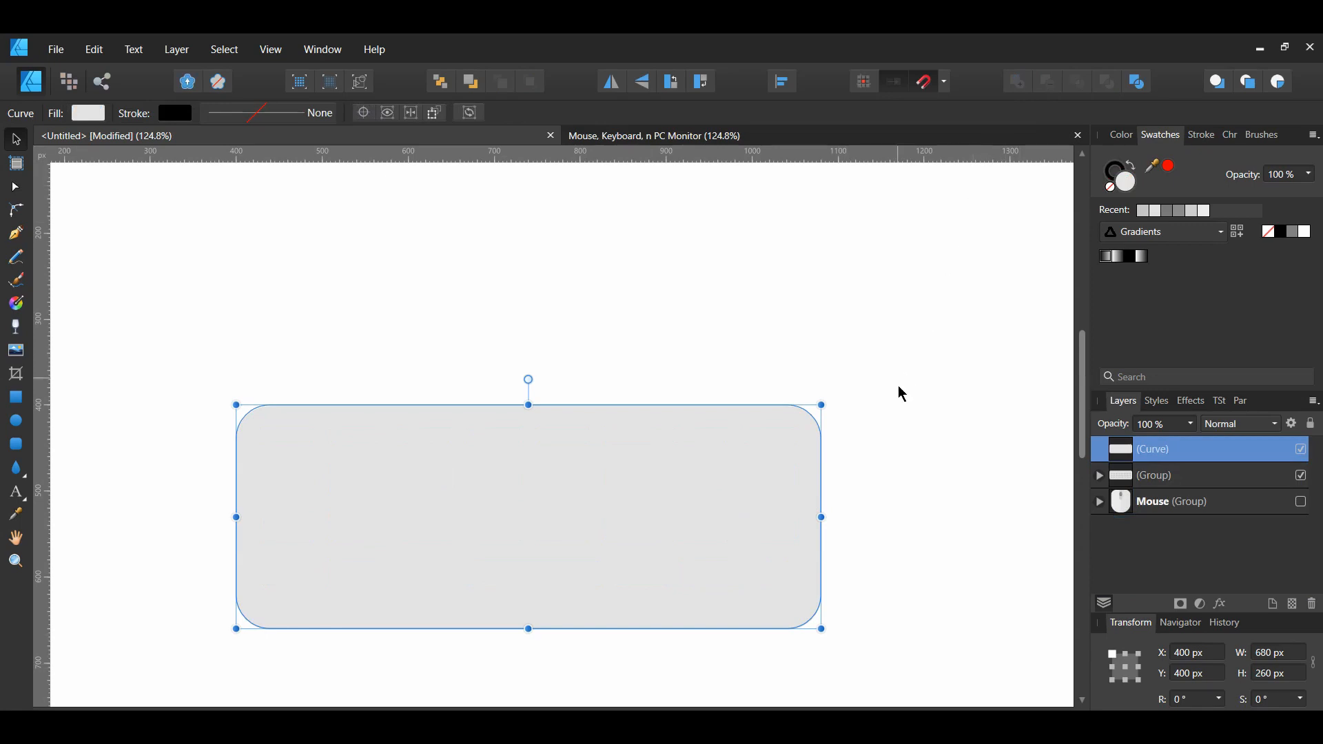
Crop the merged shape to the keyboard's right half and set its fill color to #D8D8D8.
left_click(17, 377)
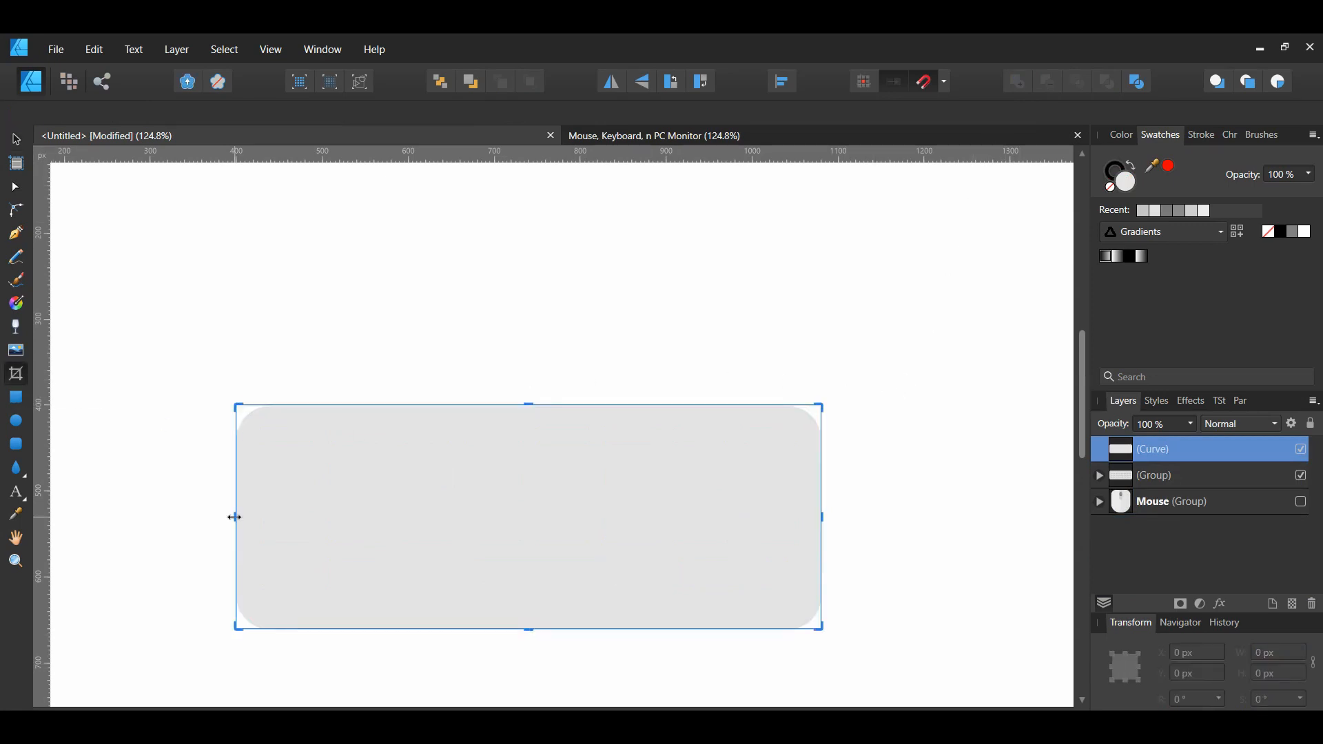
left_click_drag(235, 517, 525, 537)
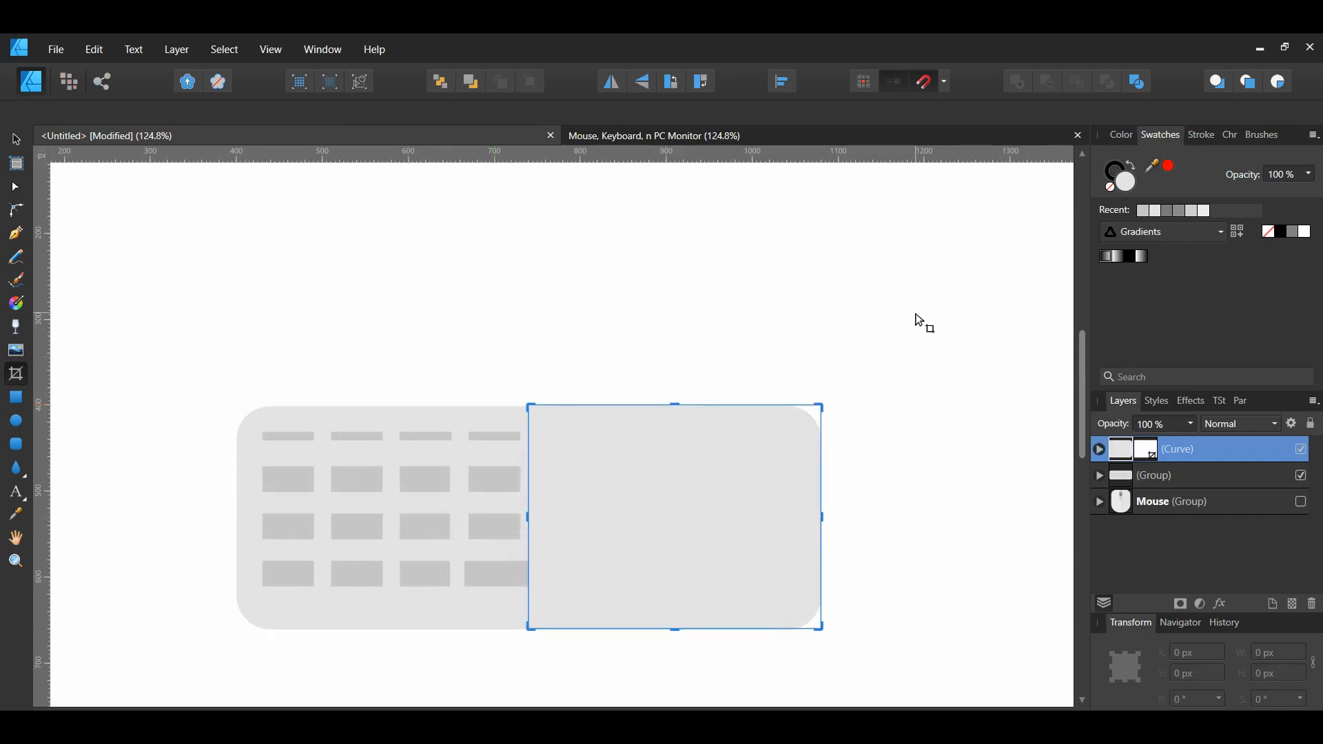
double_click(1123, 185)
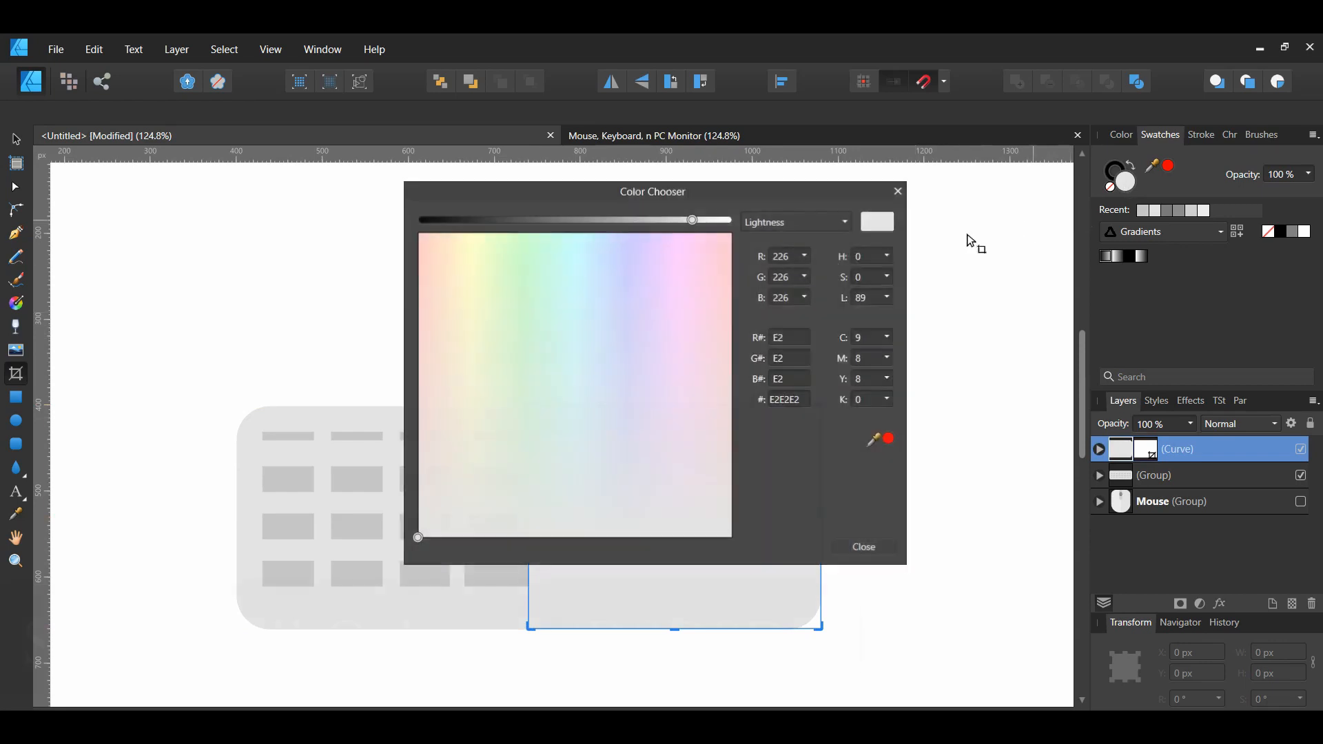
left_click_drag(758, 202, 1072, 176)
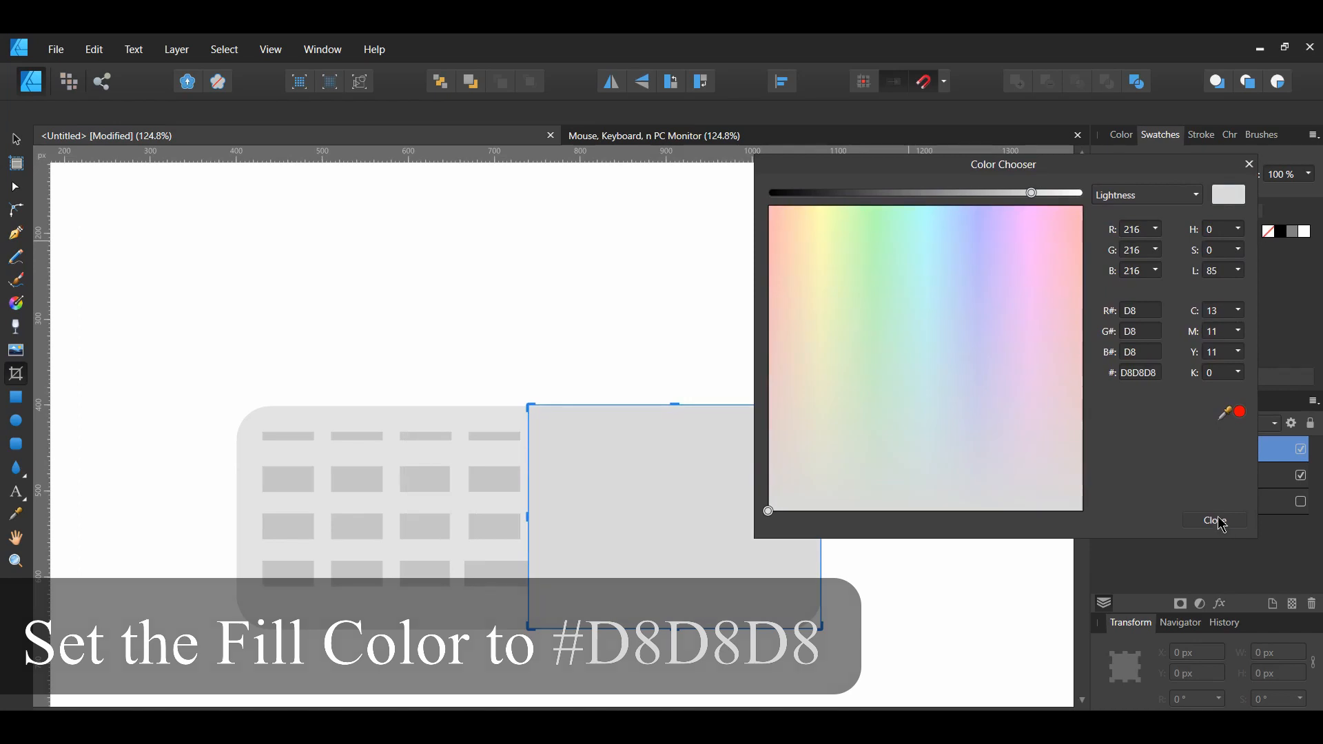
left_click(1219, 520)
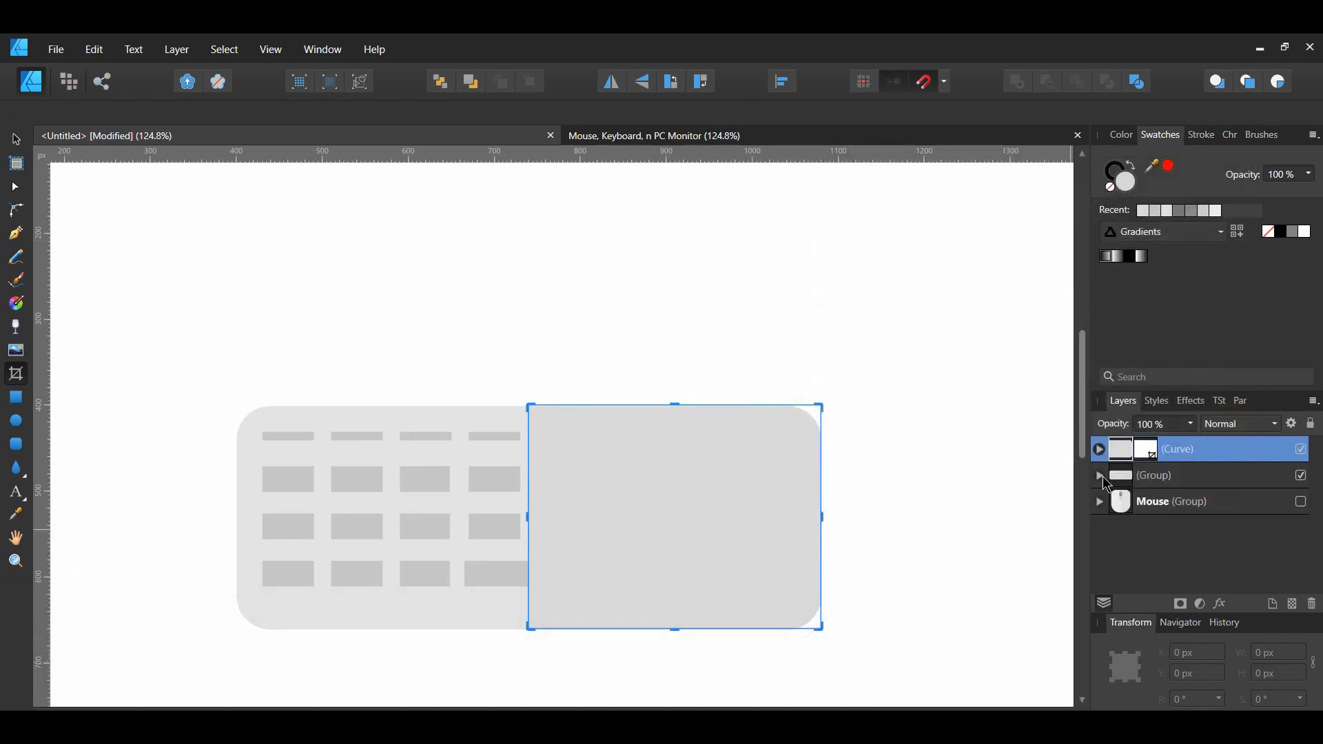
Group all the key rectangles inside the original keyboard group, leaving out the rounded rectangle body.
left_click(1100, 474)
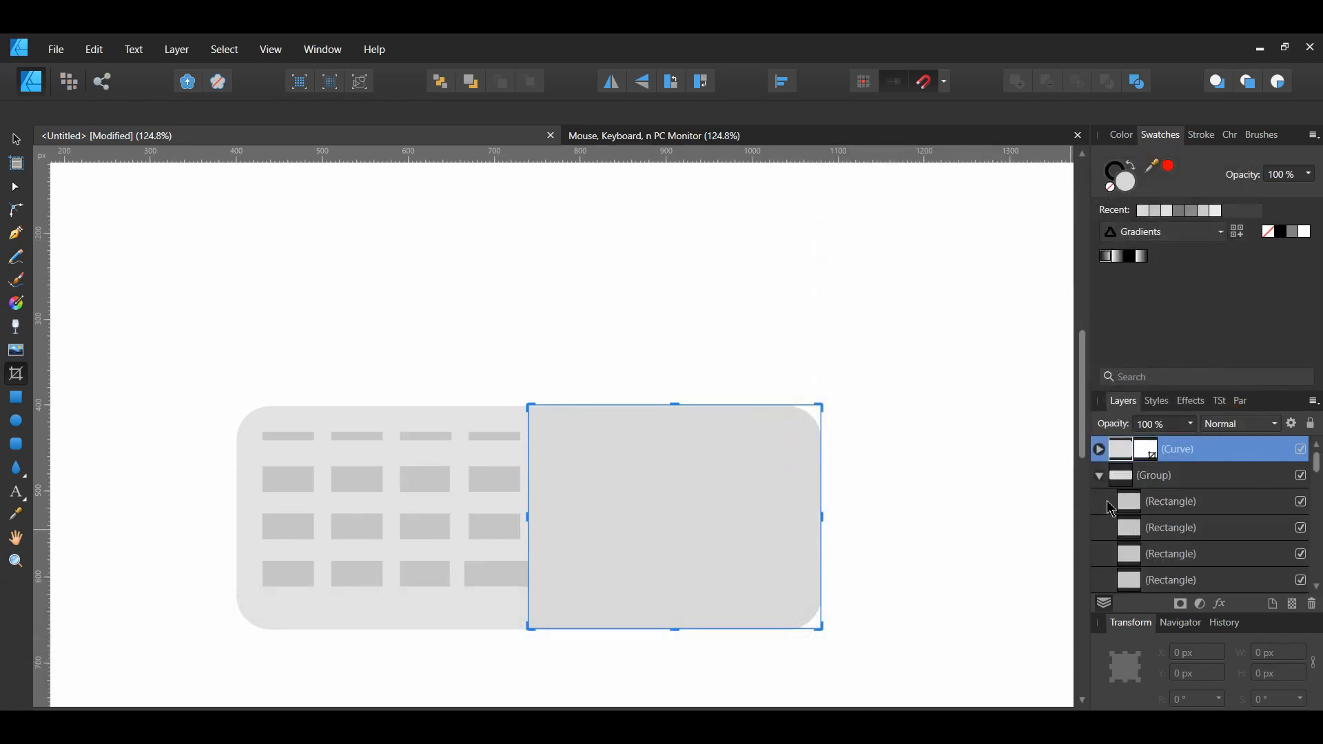
left_click(1107, 501)
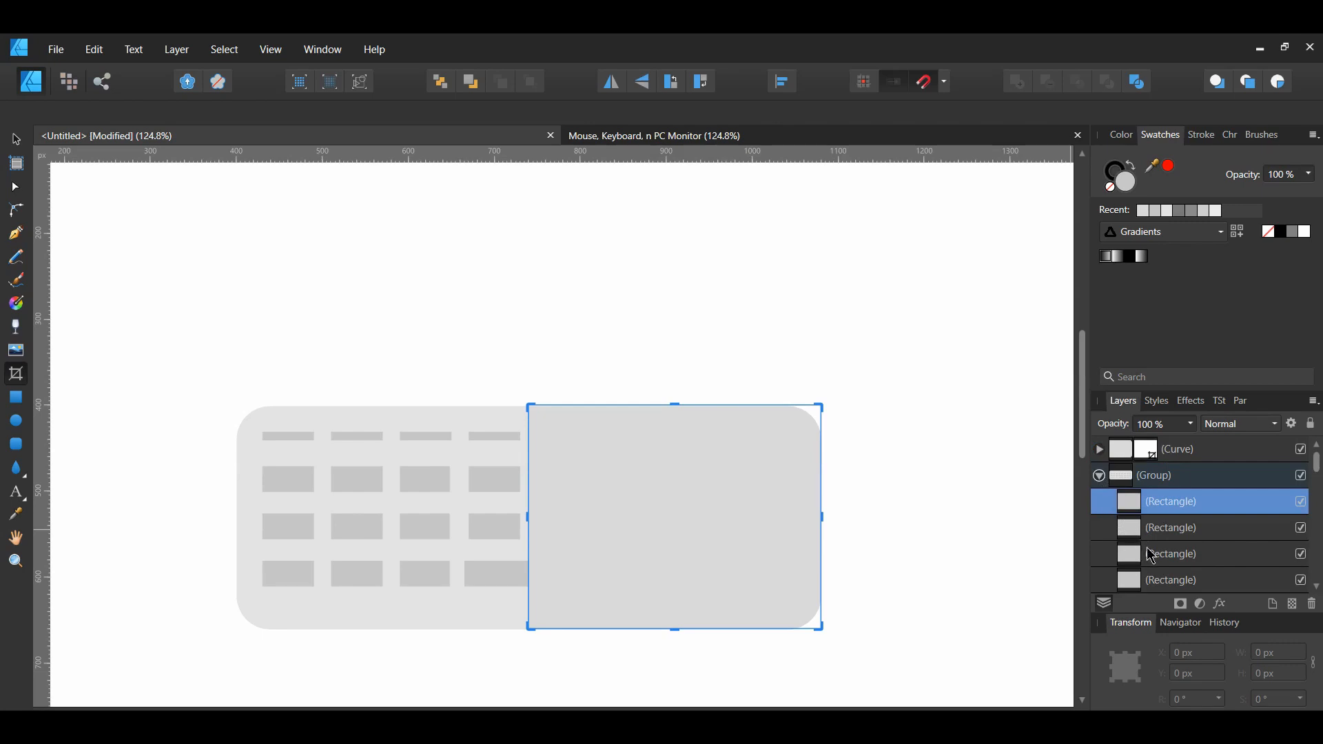
scroll(1152, 555, "down", 3)
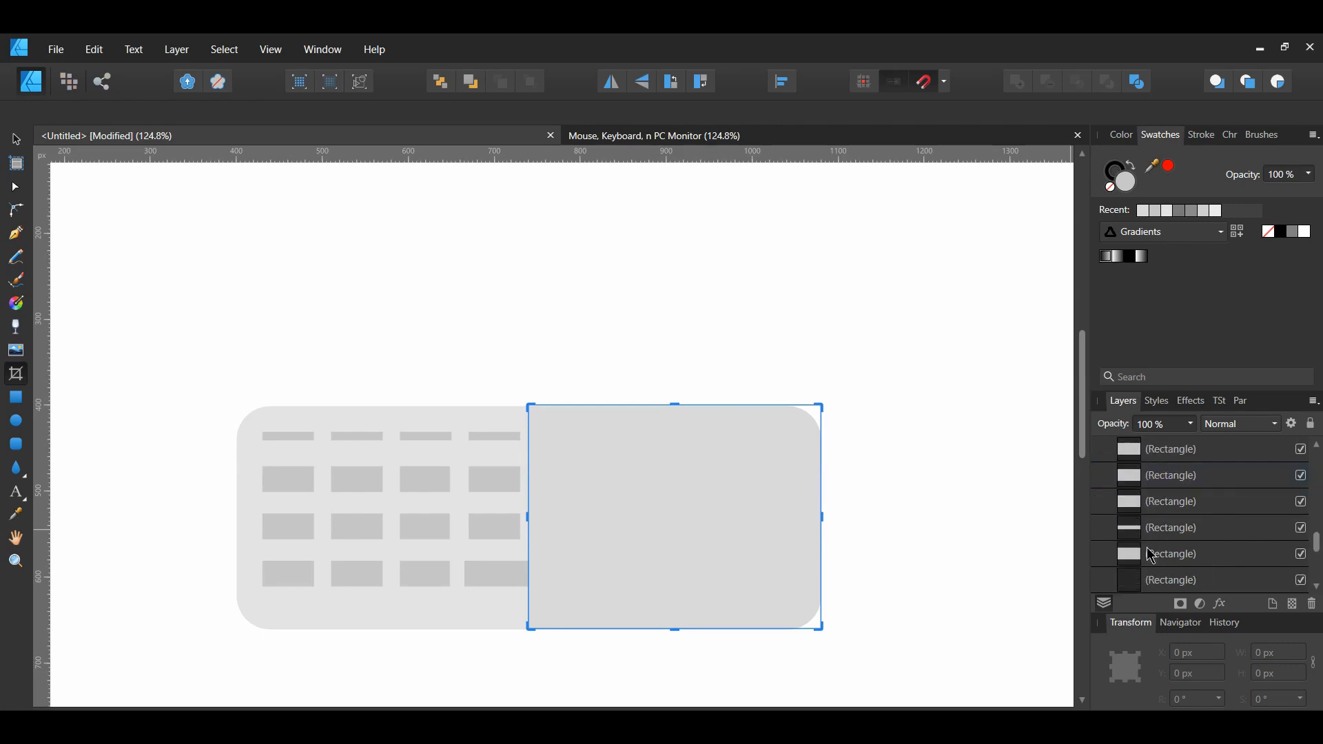
scroll(1152, 555, "down", 2)
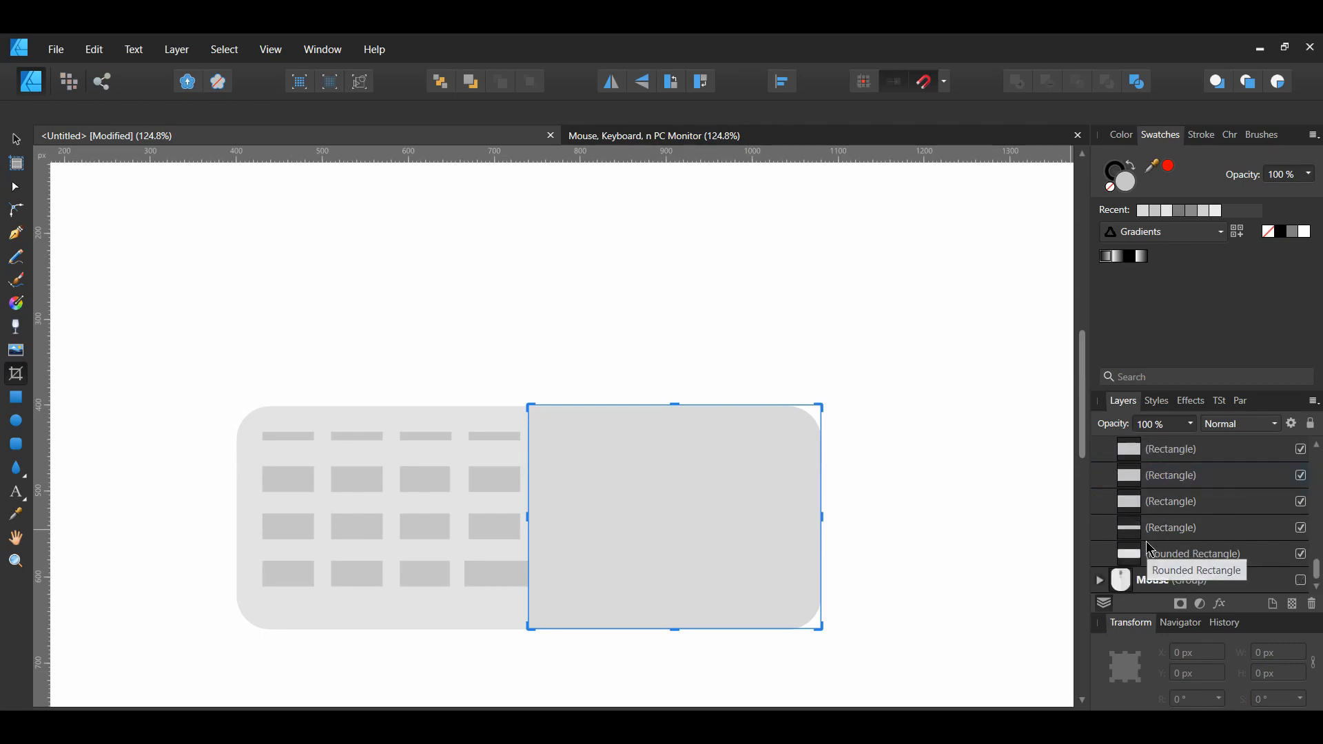
left_click(1155, 537, "shift")
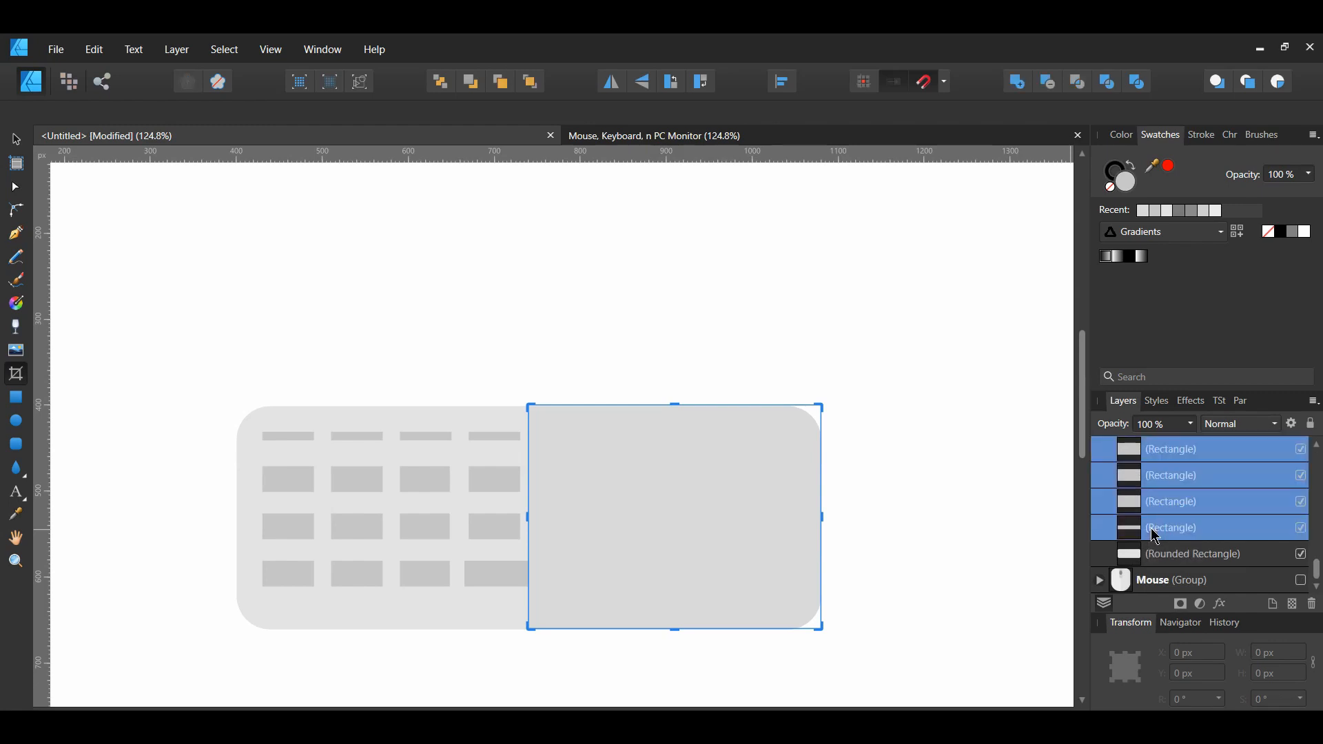
scroll(1155, 537, "up", 2)
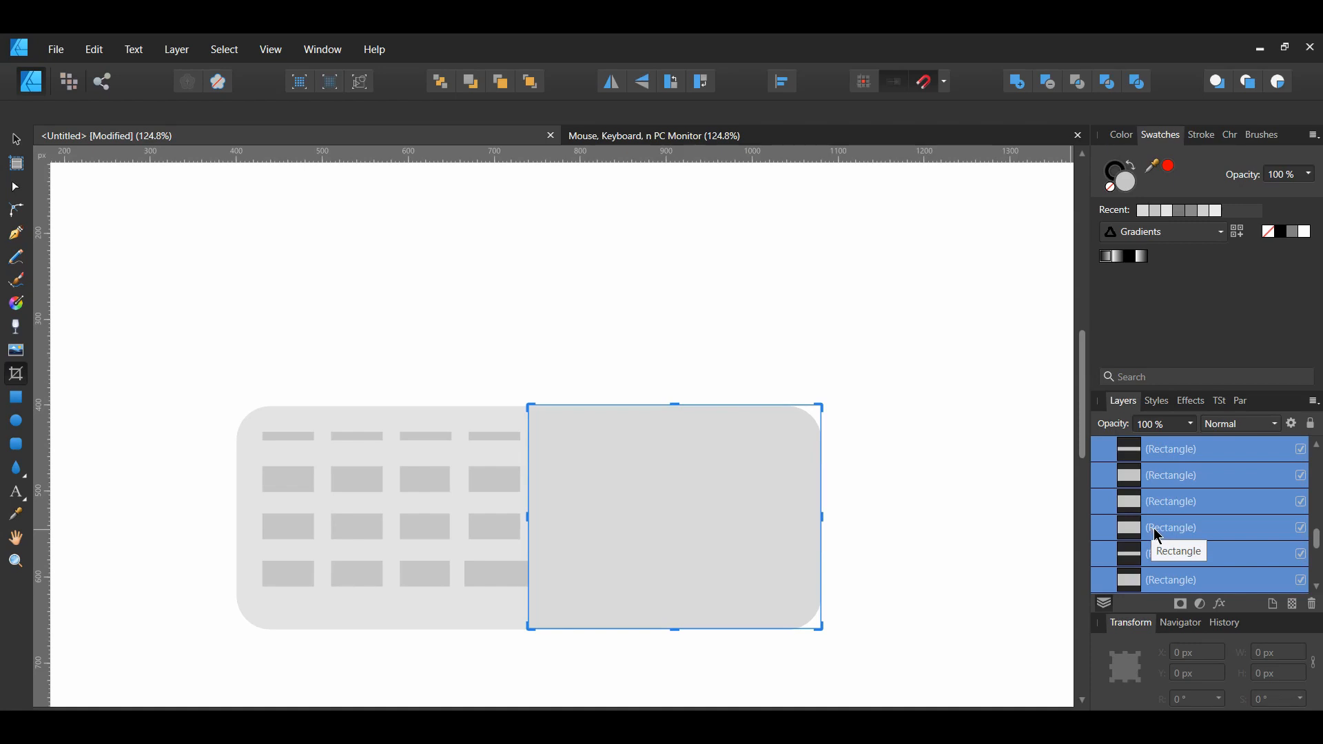
key("ctrl+g")
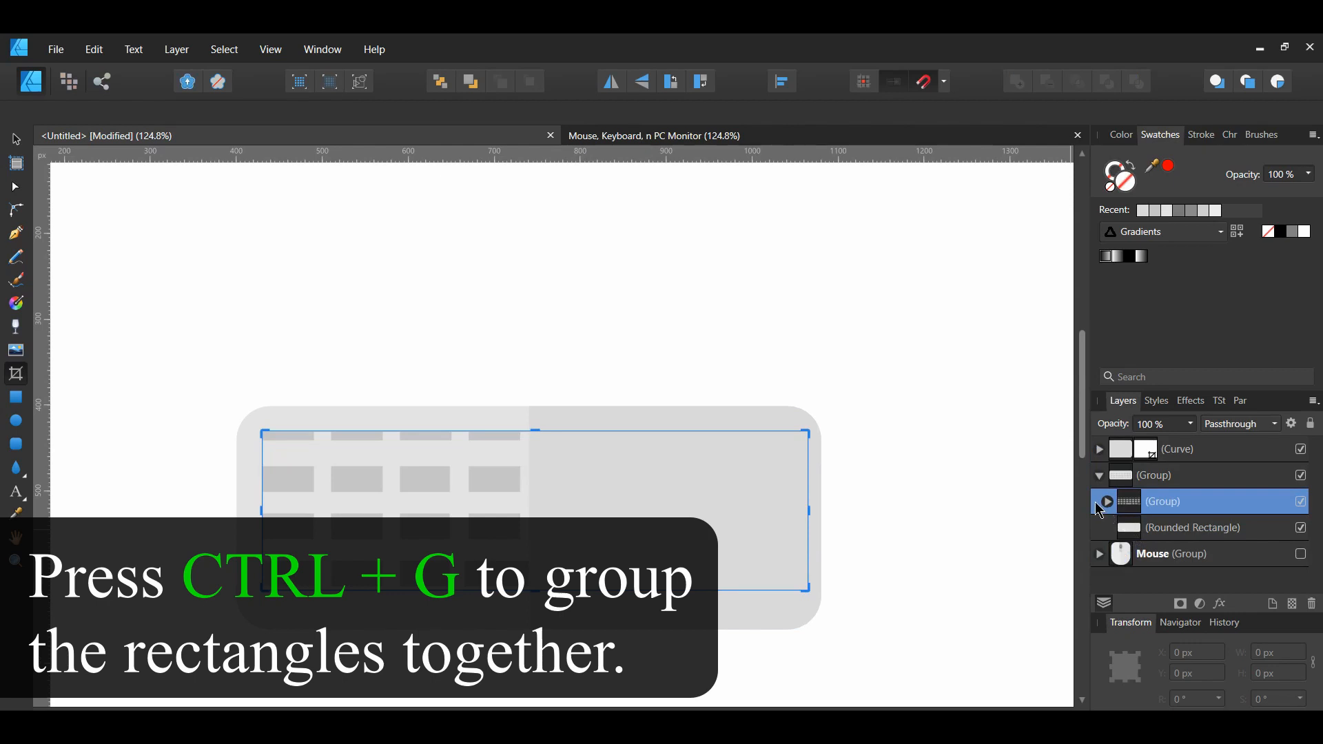
Move the group of key rectangles above the shaded right half in the layer order and name it "Keys".
left_click_drag(1103, 506, 1102, 448)
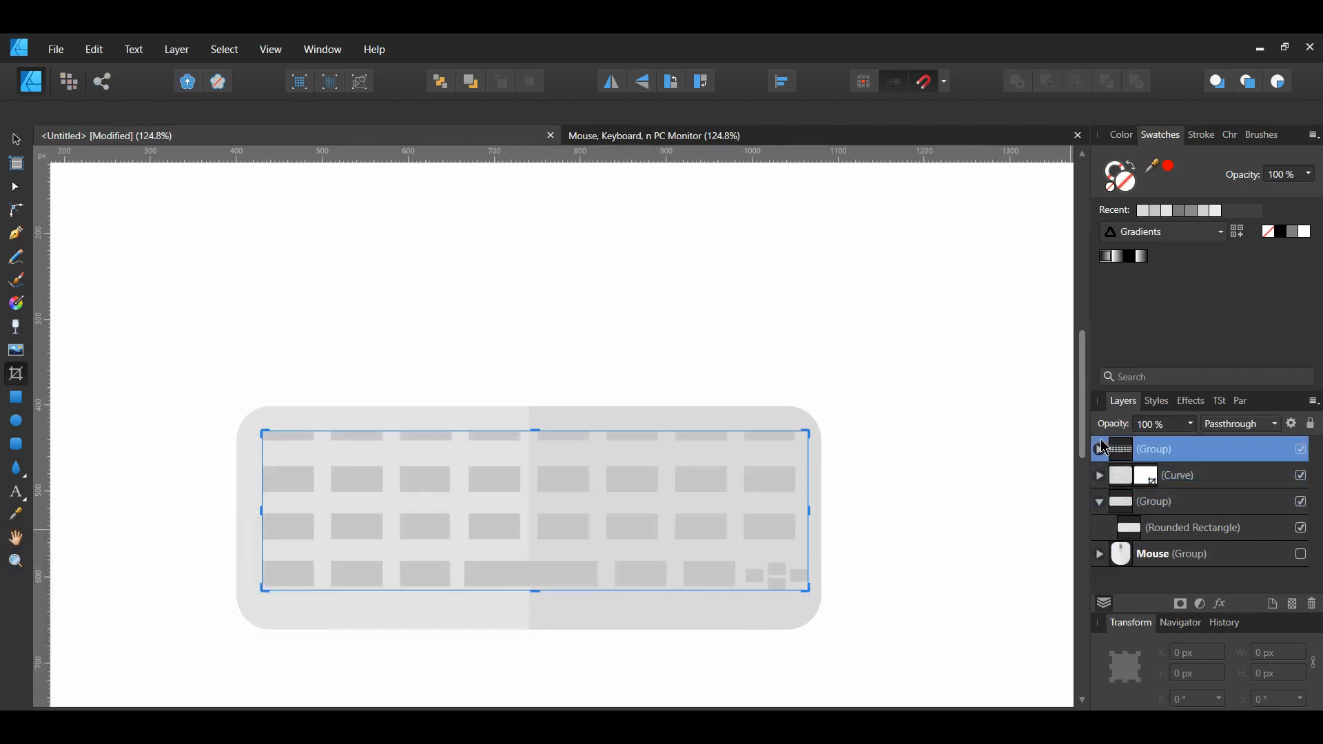
double_click(1159, 450)
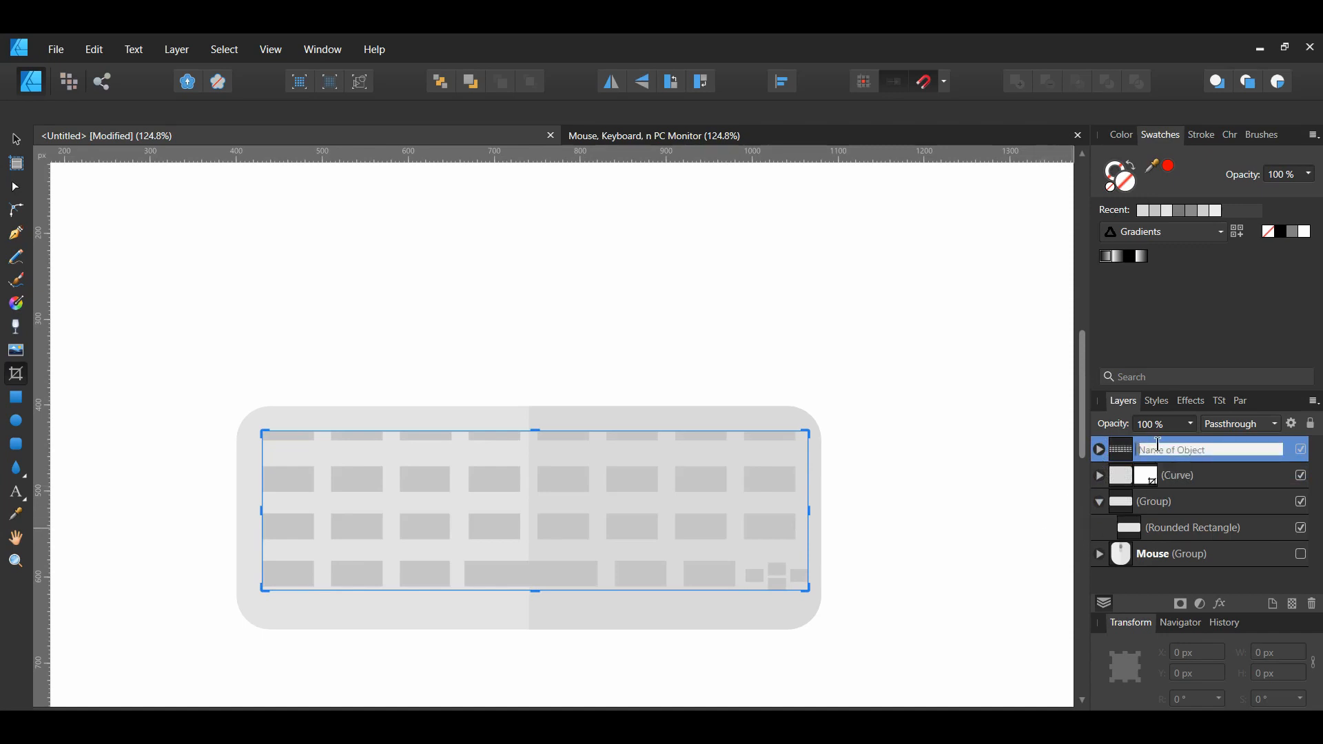
type("Keys")
key("Return")
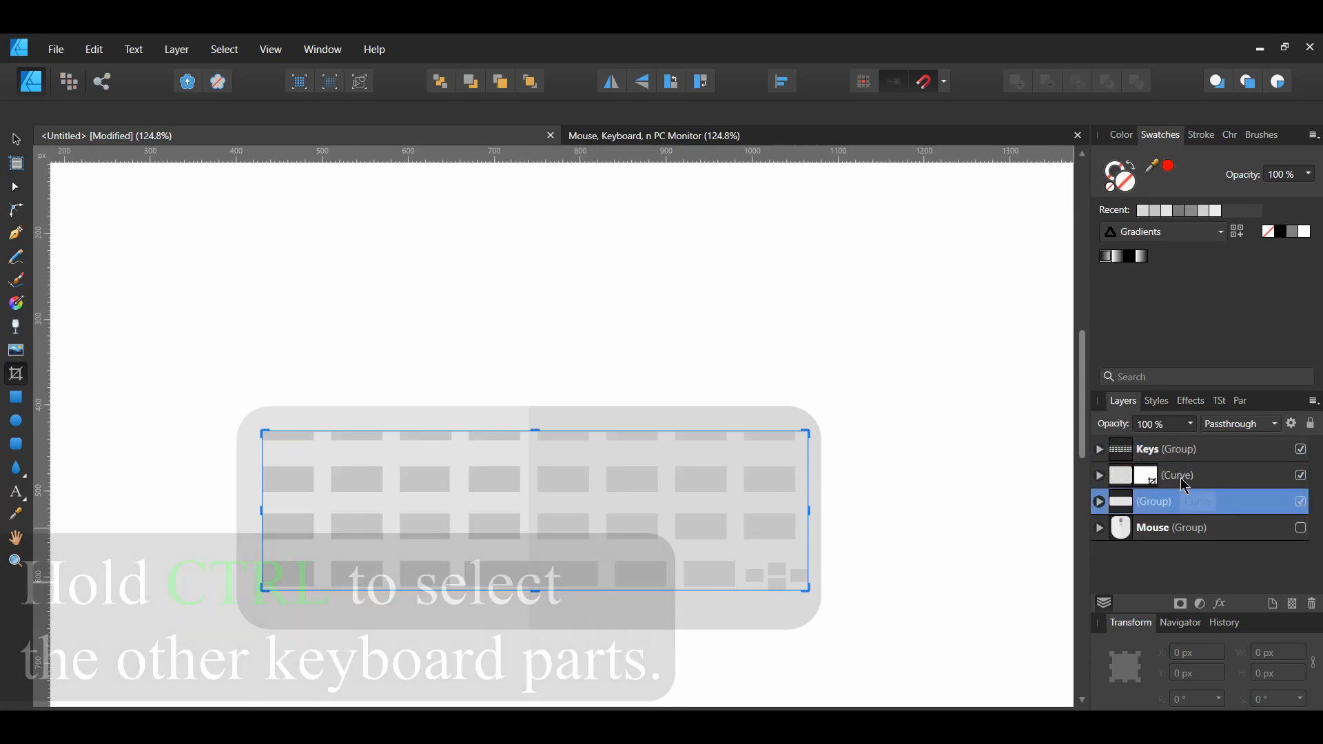
Group the keys, the shaded half and the keyboard body together, name the group "Keyboard" and deselect it.
left_click(1184, 483, "ctrl")
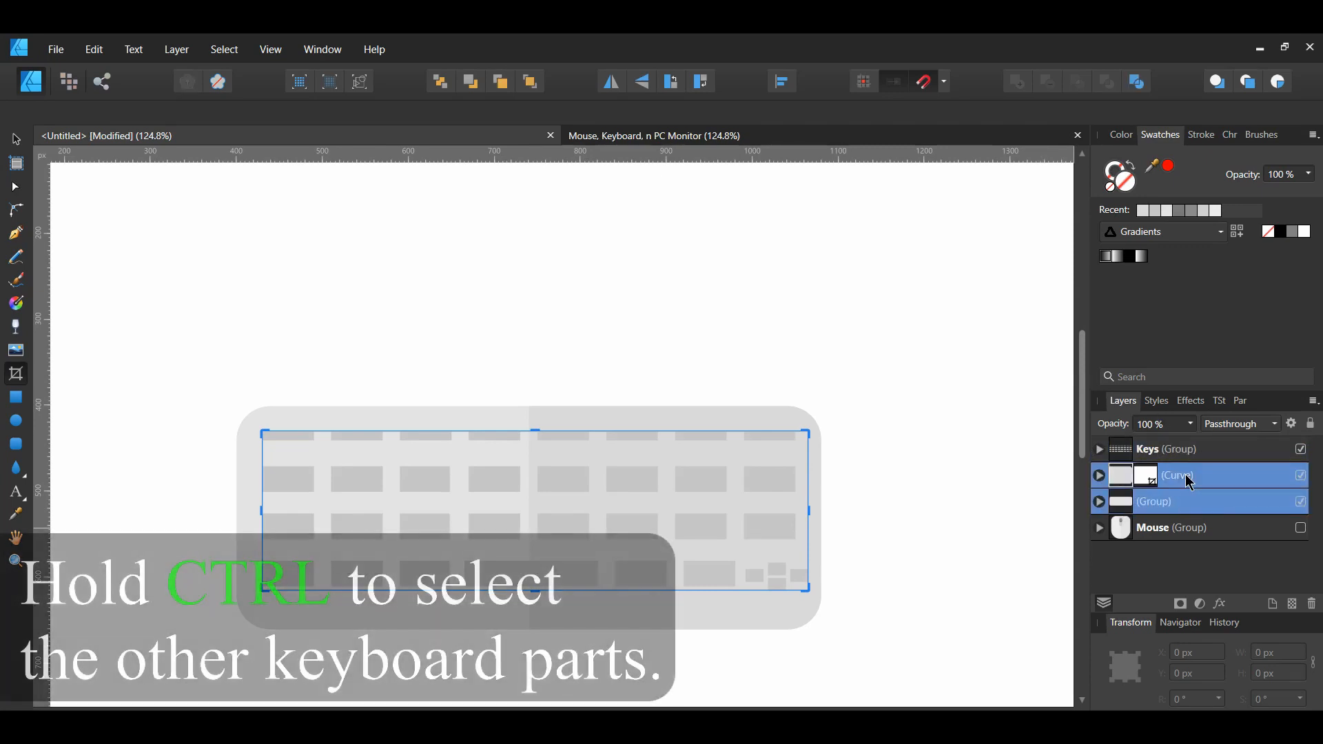
left_click(1182, 454, "ctrl")
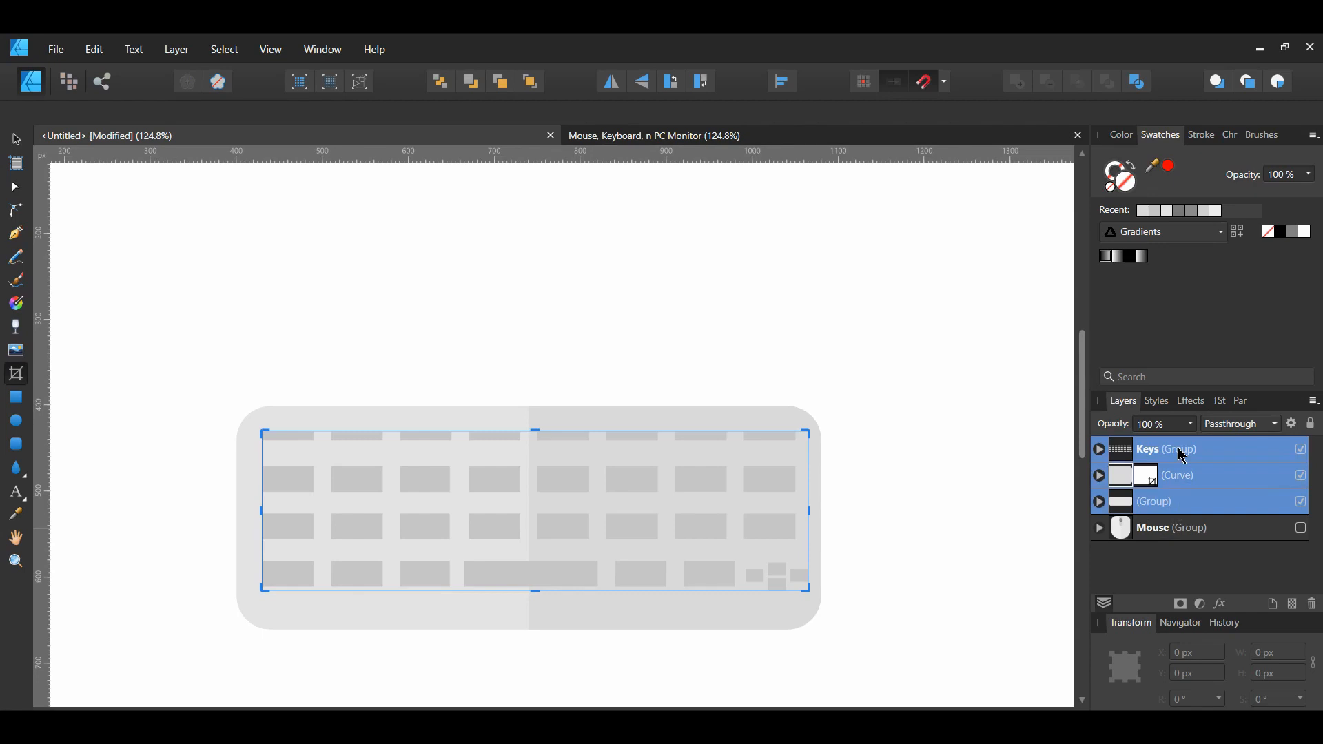
key("ctrl+g")
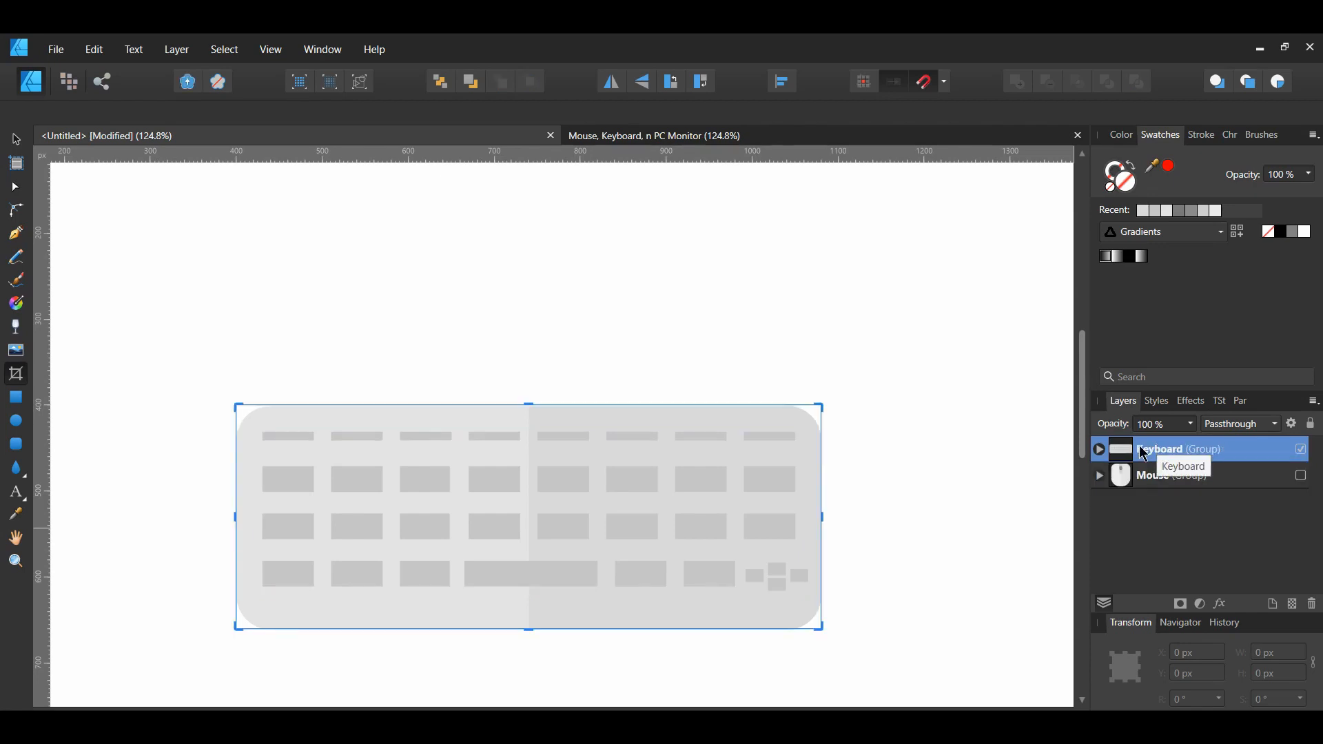
left_click(16, 139)
left_click(988, 585)
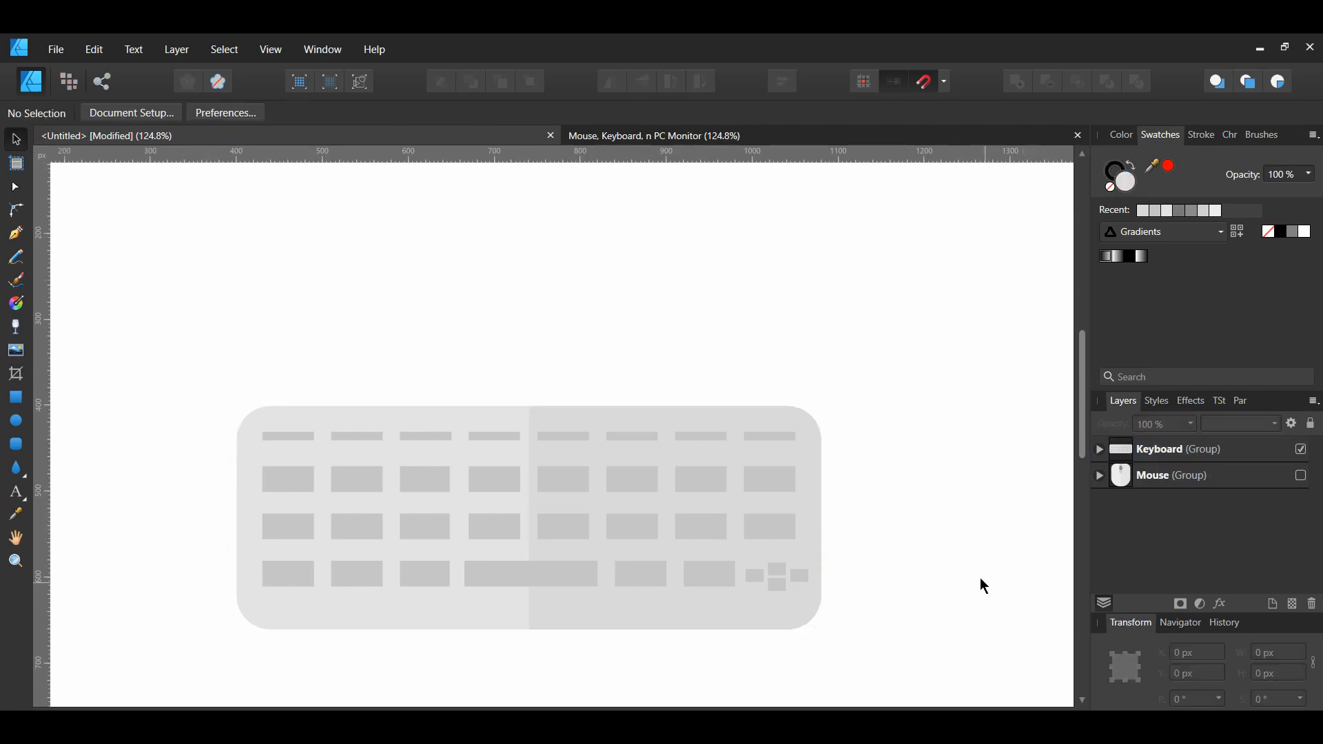
Hide the Keyboard group and fit the whole page in view.
scroll(979, 561, "down", 1)
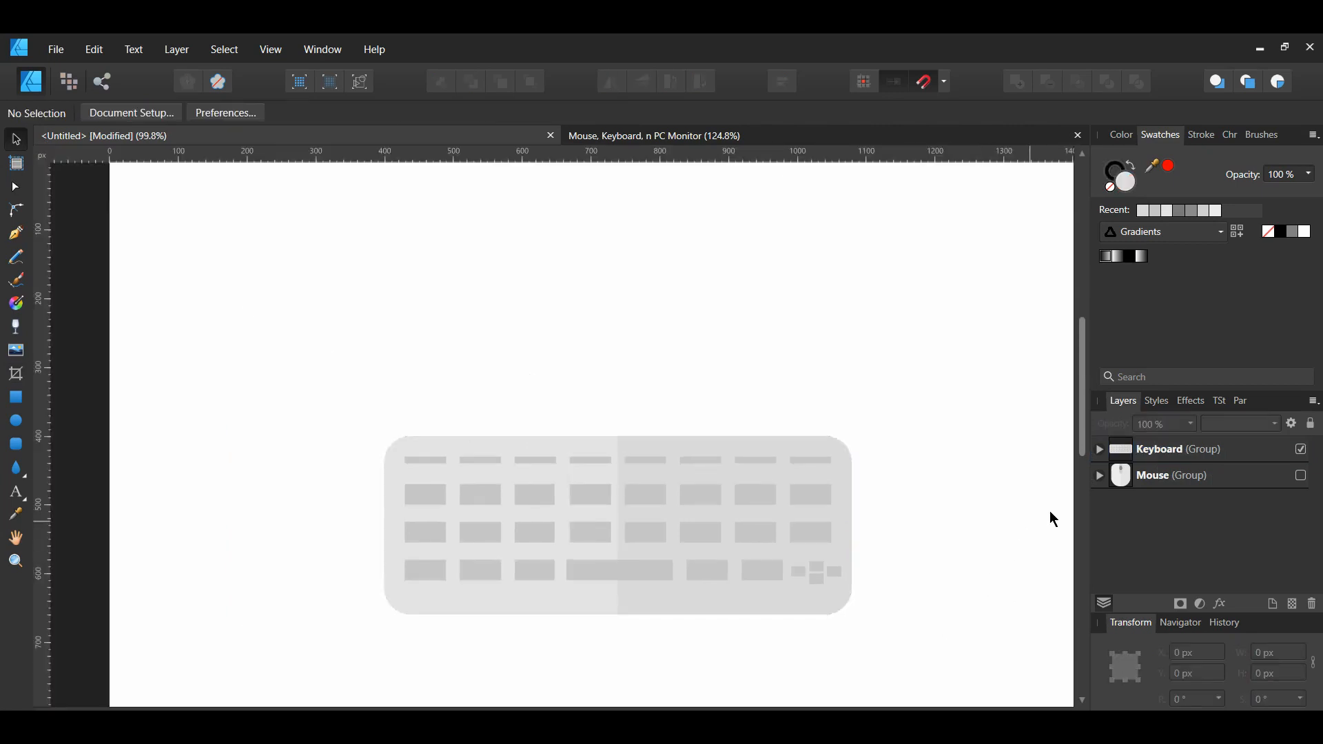
left_click(1304, 453)
key("ctrl+0")
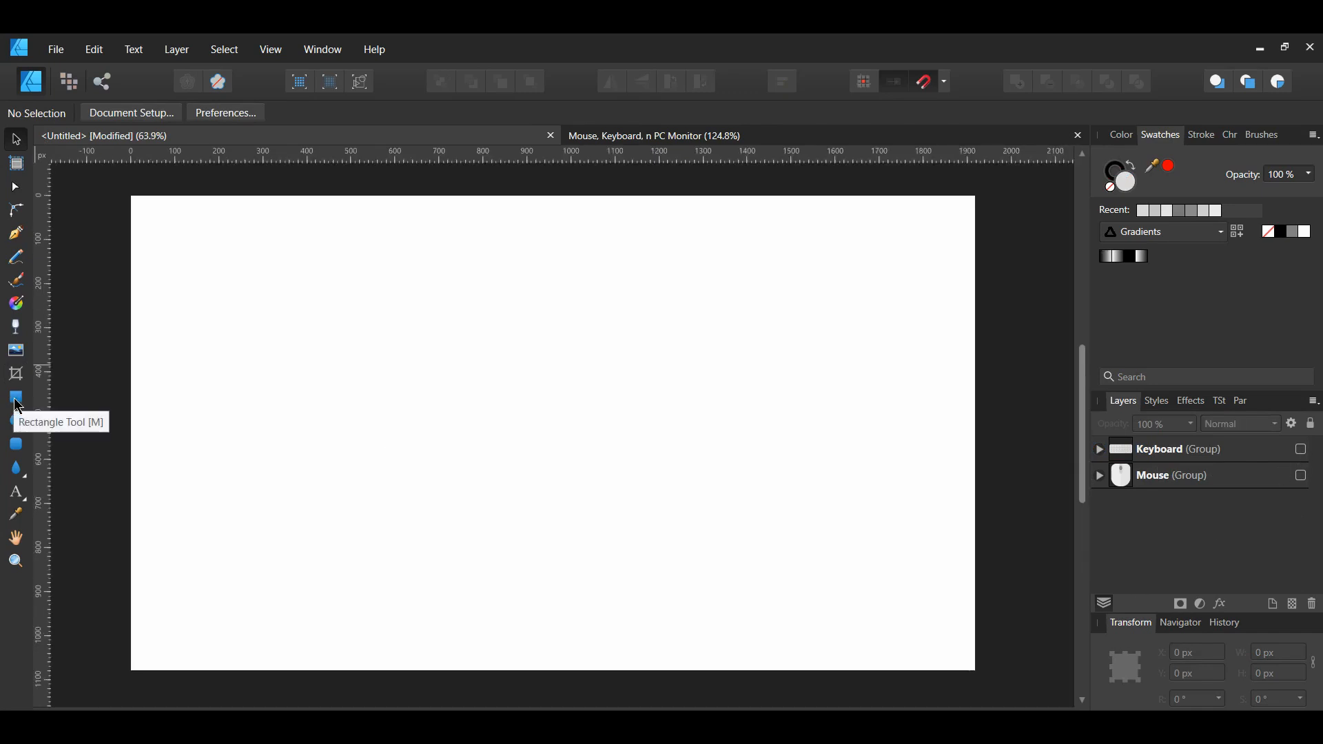
Draw a rectangle of about 550 × 280 px at X 360, Y 290 px and round all its corners by 5%.
left_click(16, 399)
left_click_drag(290, 323, 531, 446)
left_click(639, 113)
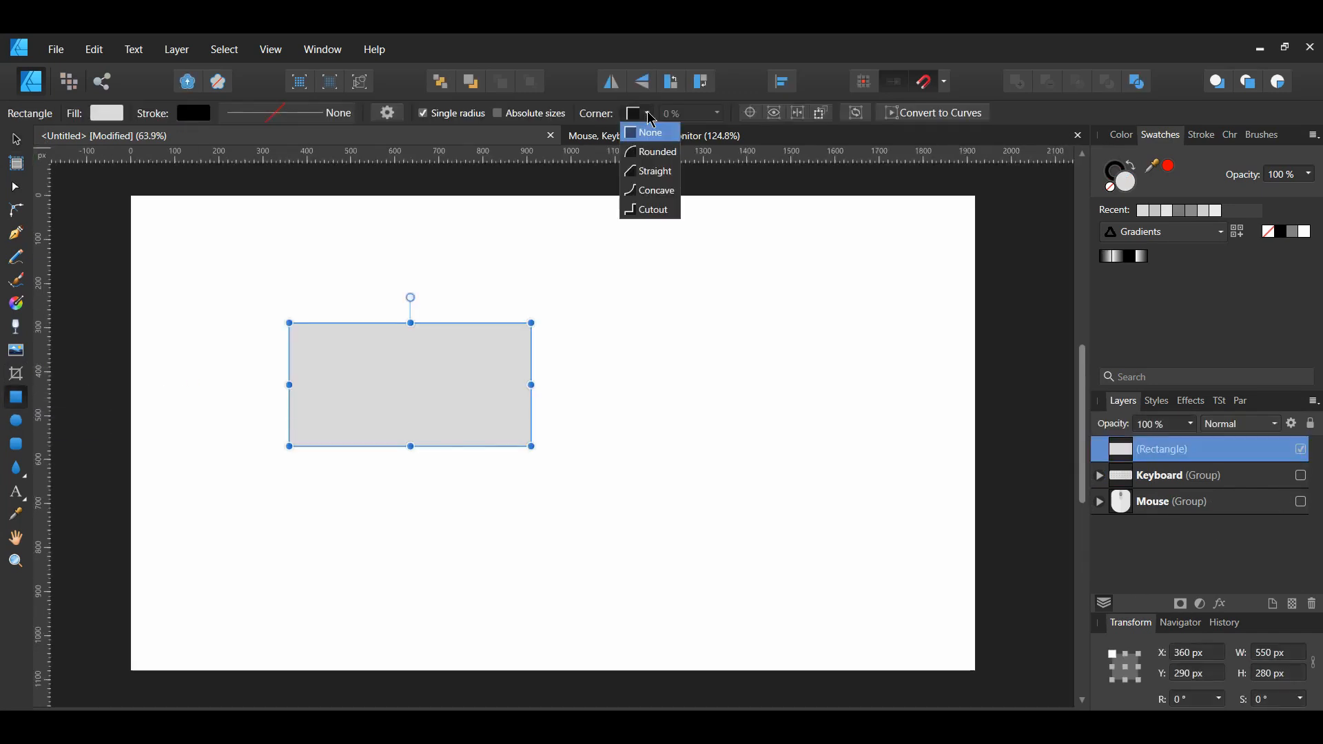
left_click(660, 154)
left_click(702, 112)
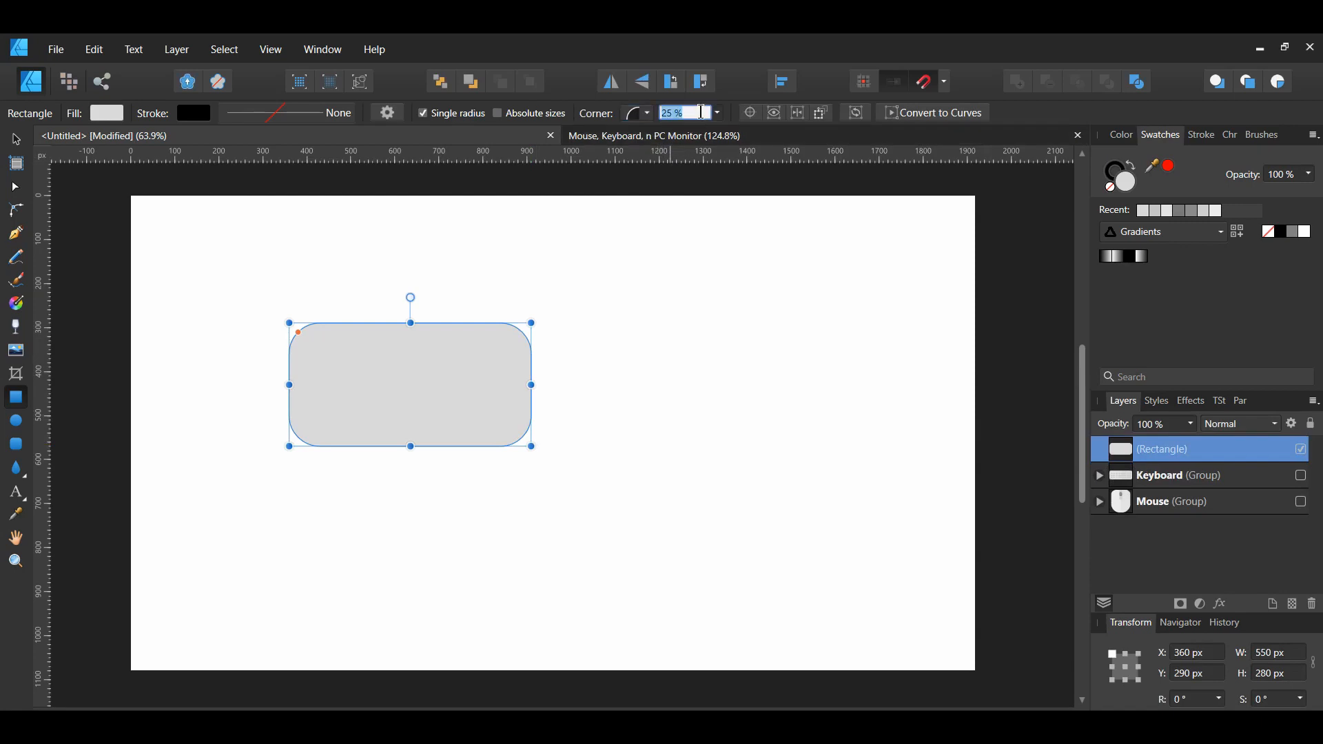
type("5")
key("Return")
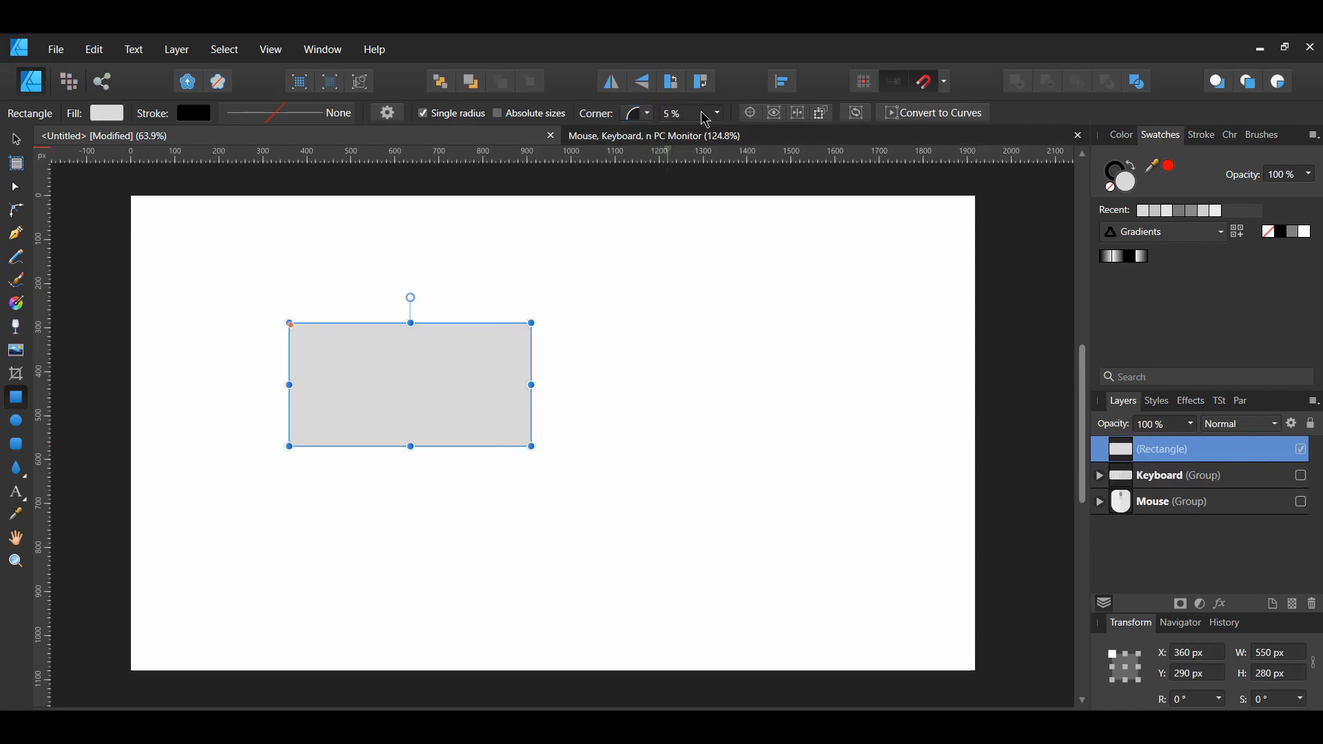
Draw a rectangle of about 550 × 80 px directly beneath the first with separate corner radii, rounding its bottom-left corner by 5%.
left_click_drag(289, 447, 531, 481)
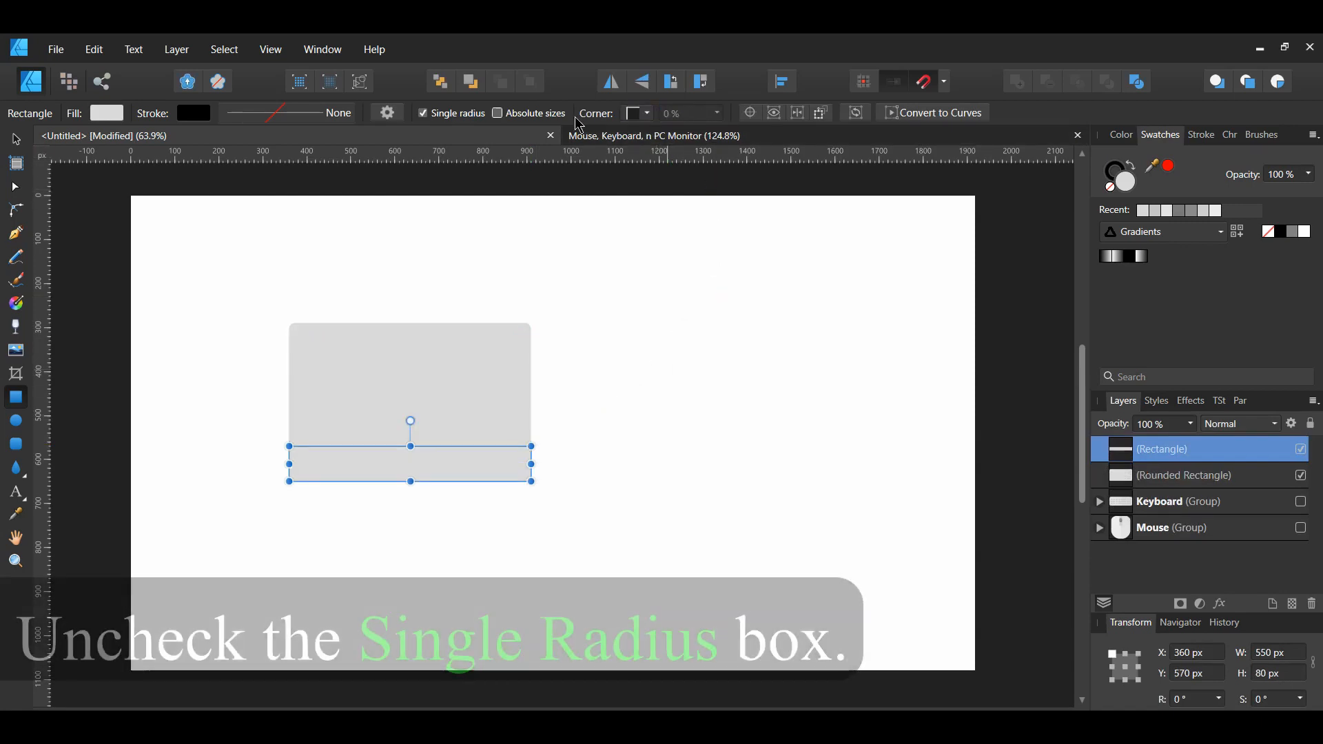
left_click(423, 114)
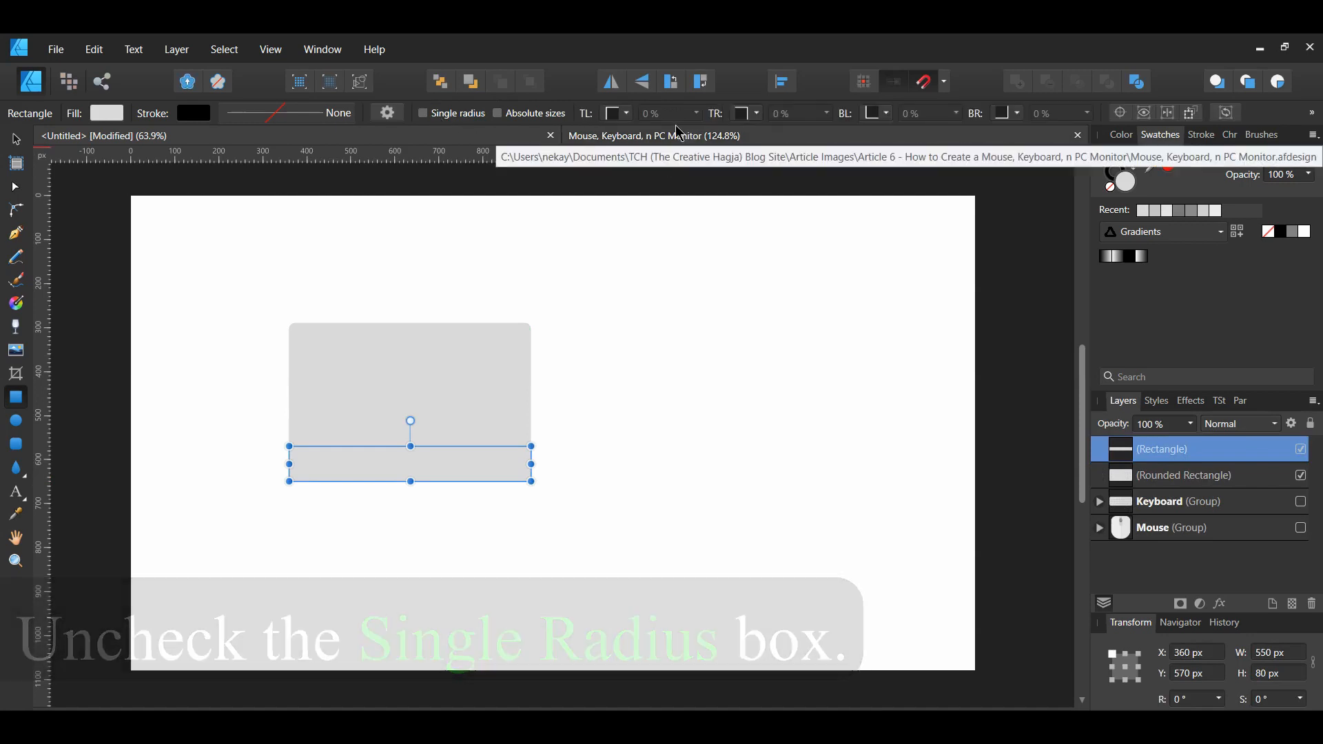
left_click(886, 114)
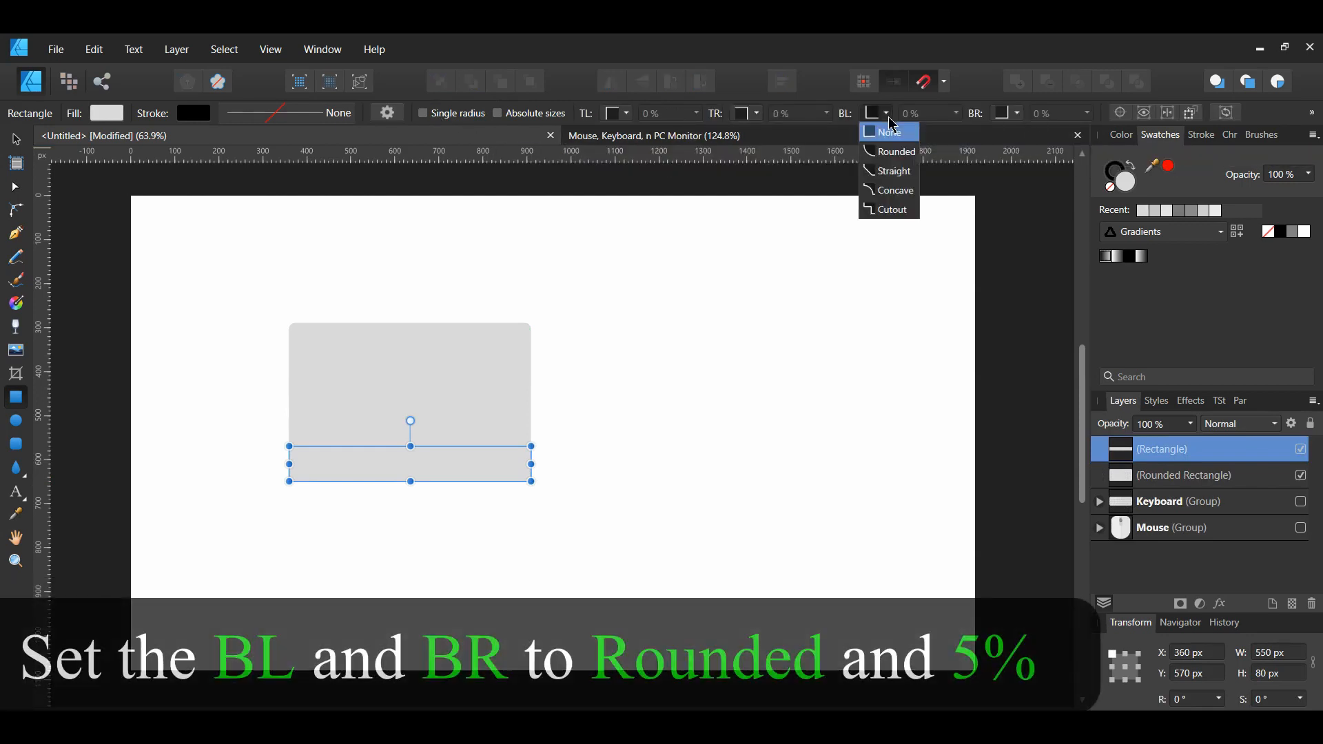
left_click(896, 149)
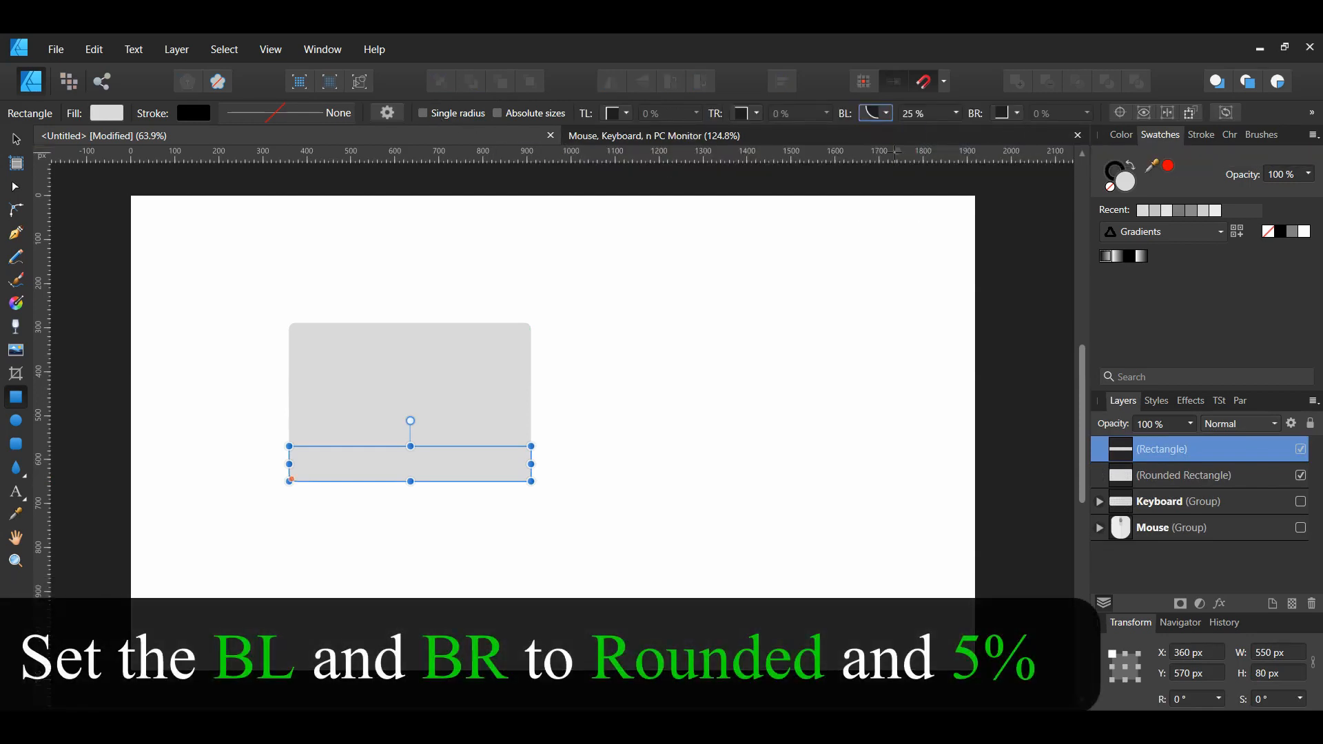
left_click(926, 112)
type("5")
key("Return")
Set the lower rectangle's bottom-right corner to Rounded with a 5% radius.
left_click(1017, 114)
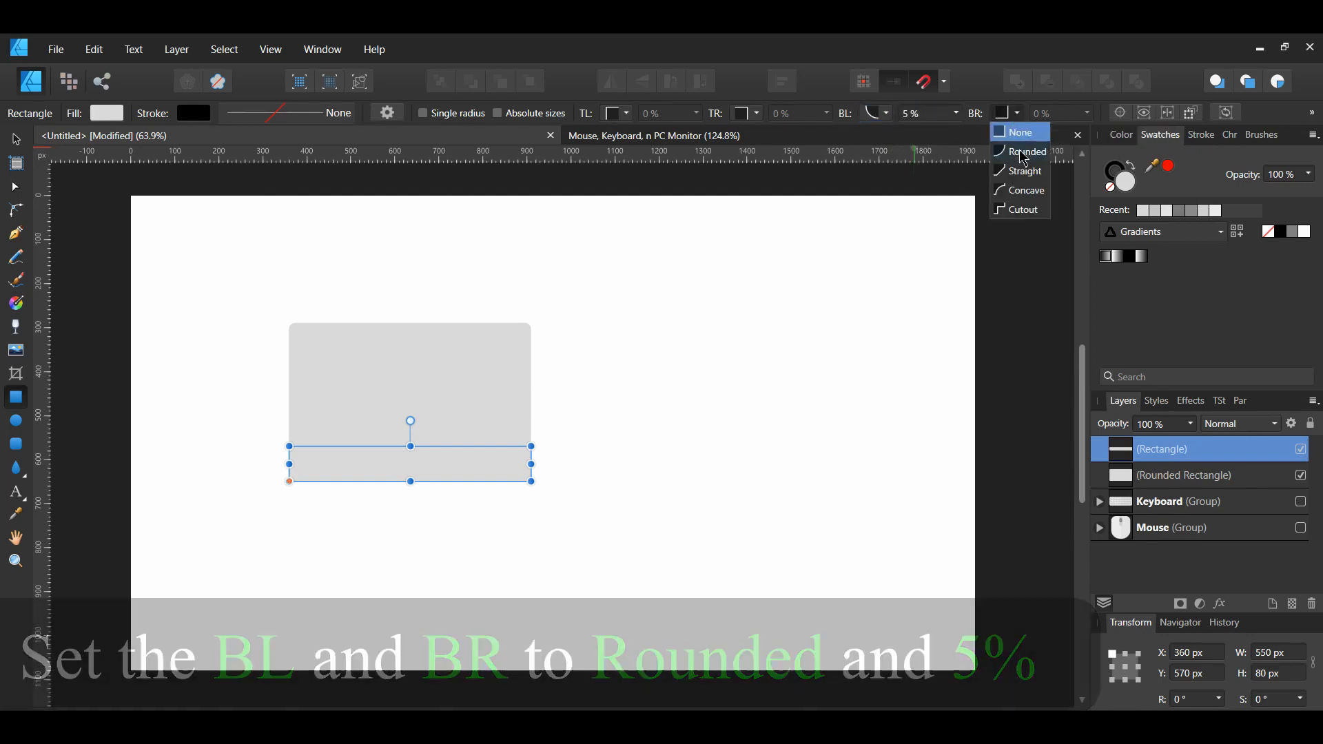
left_click(1024, 150)
left_click(1059, 114)
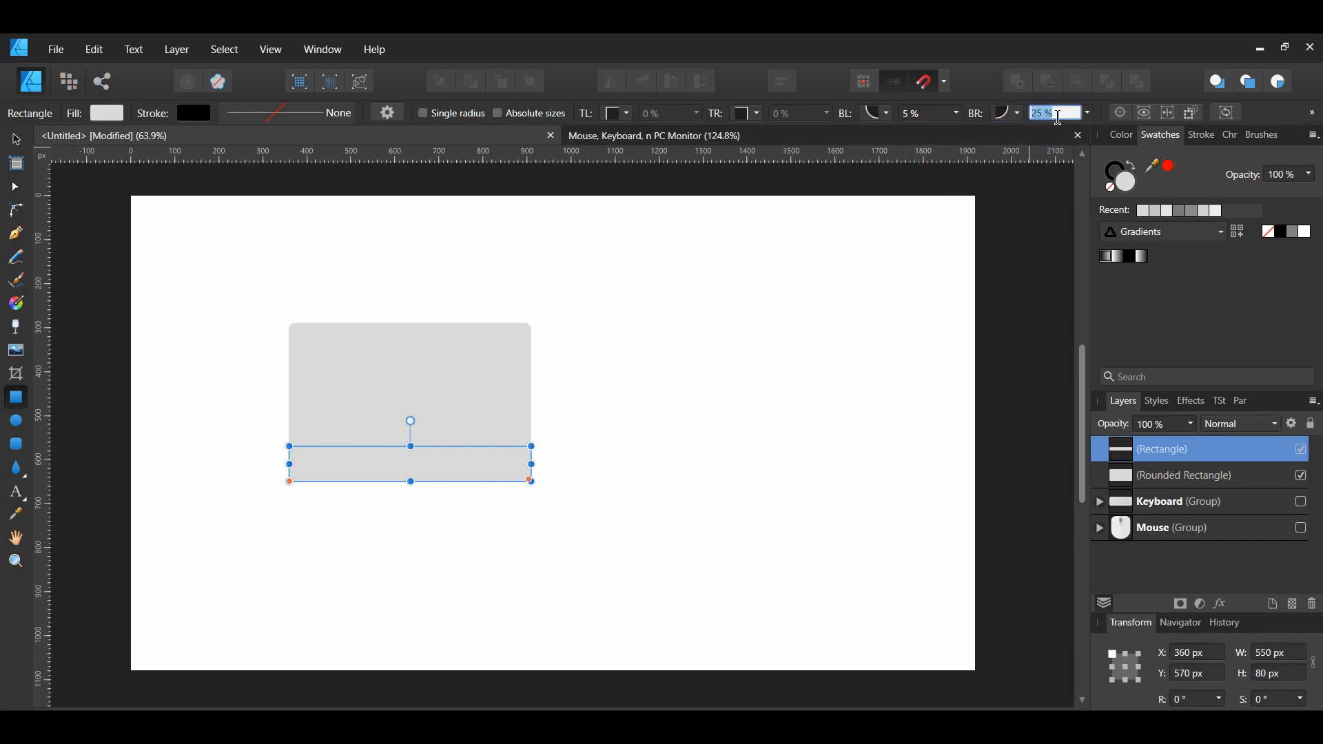
type("5")
key("Return")
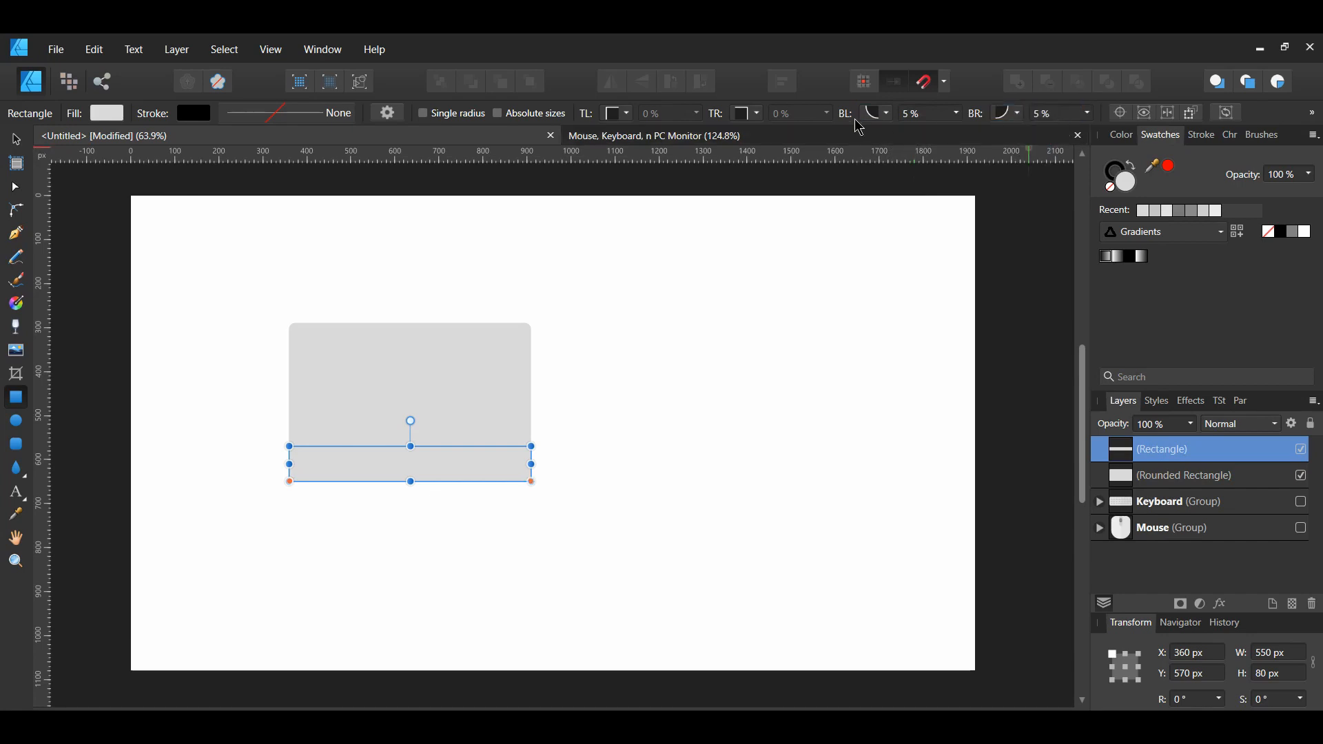
Set the lower rectangle's top-right and top-left corners to Rounded with a 0% radius.
left_click(749, 113)
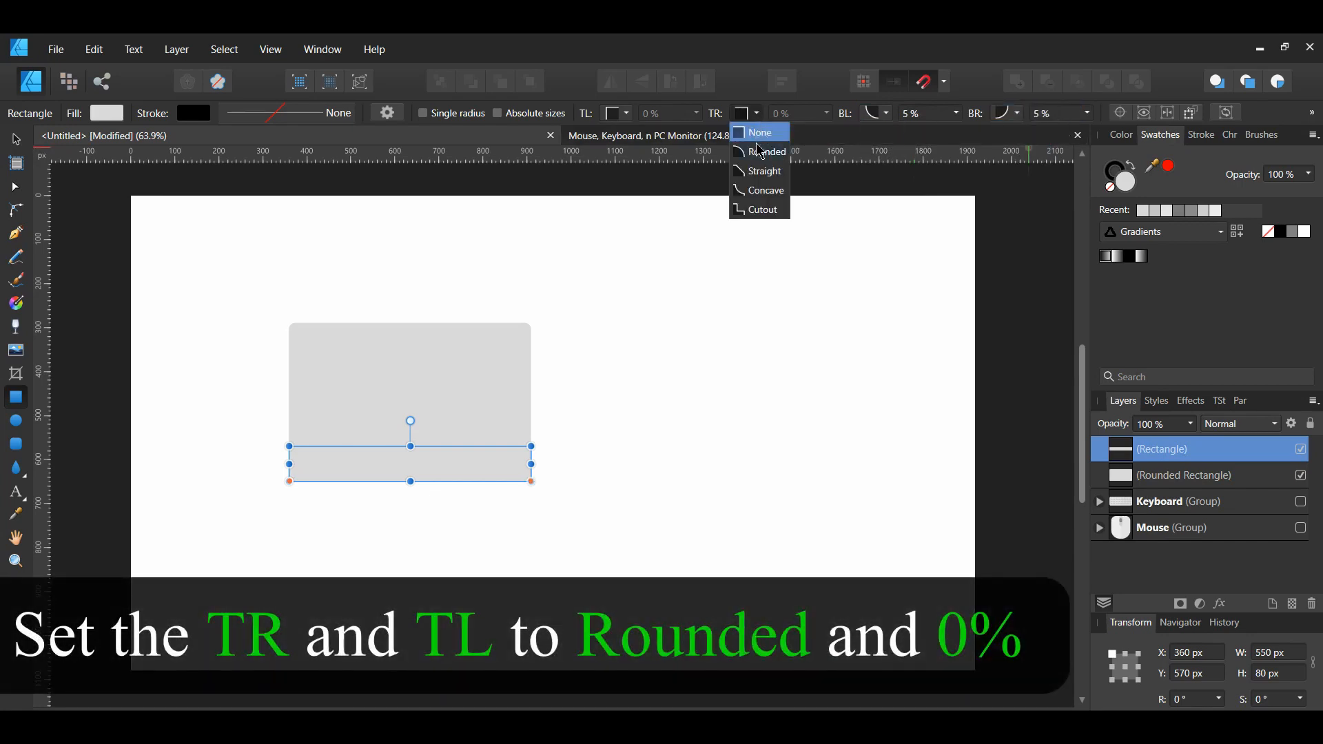
left_click(767, 153)
left_click(797, 114)
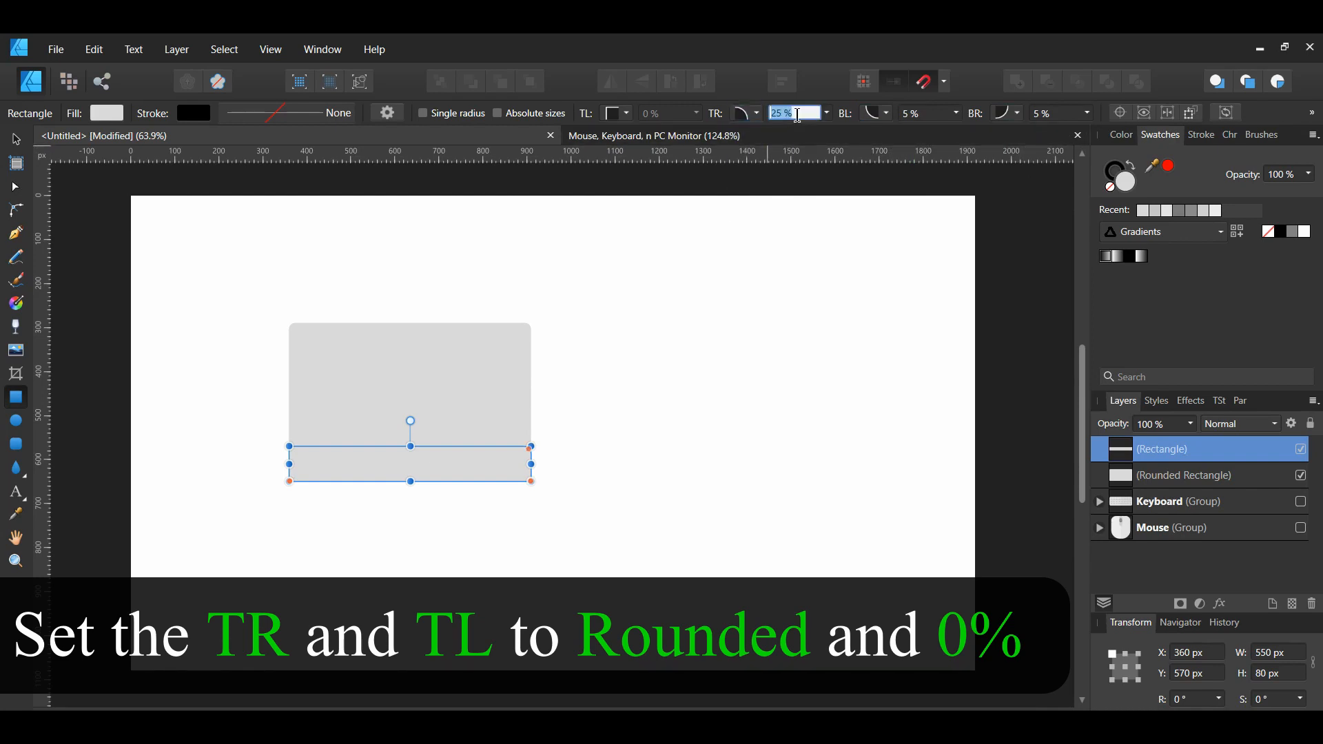
type("0")
key("Return")
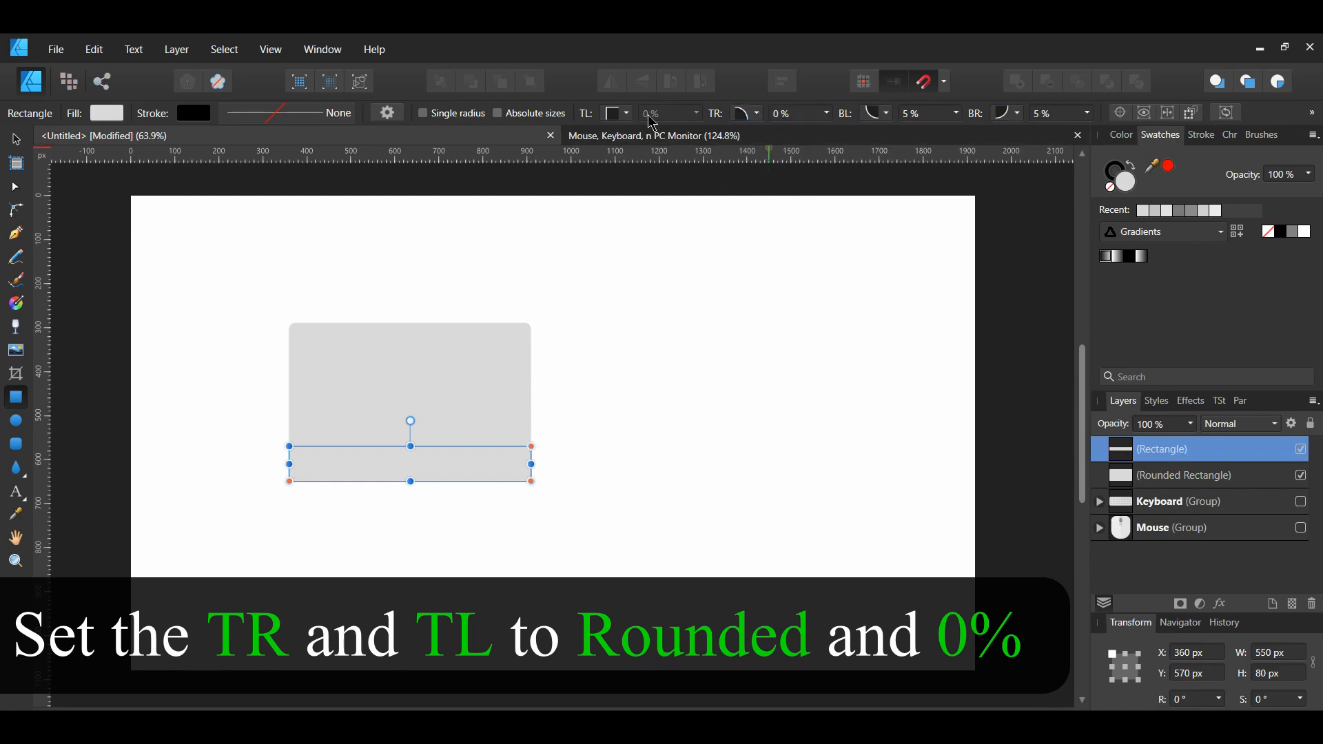
left_click(626, 113)
left_click(630, 153)
left_click(662, 113)
type("0")
key("Return")
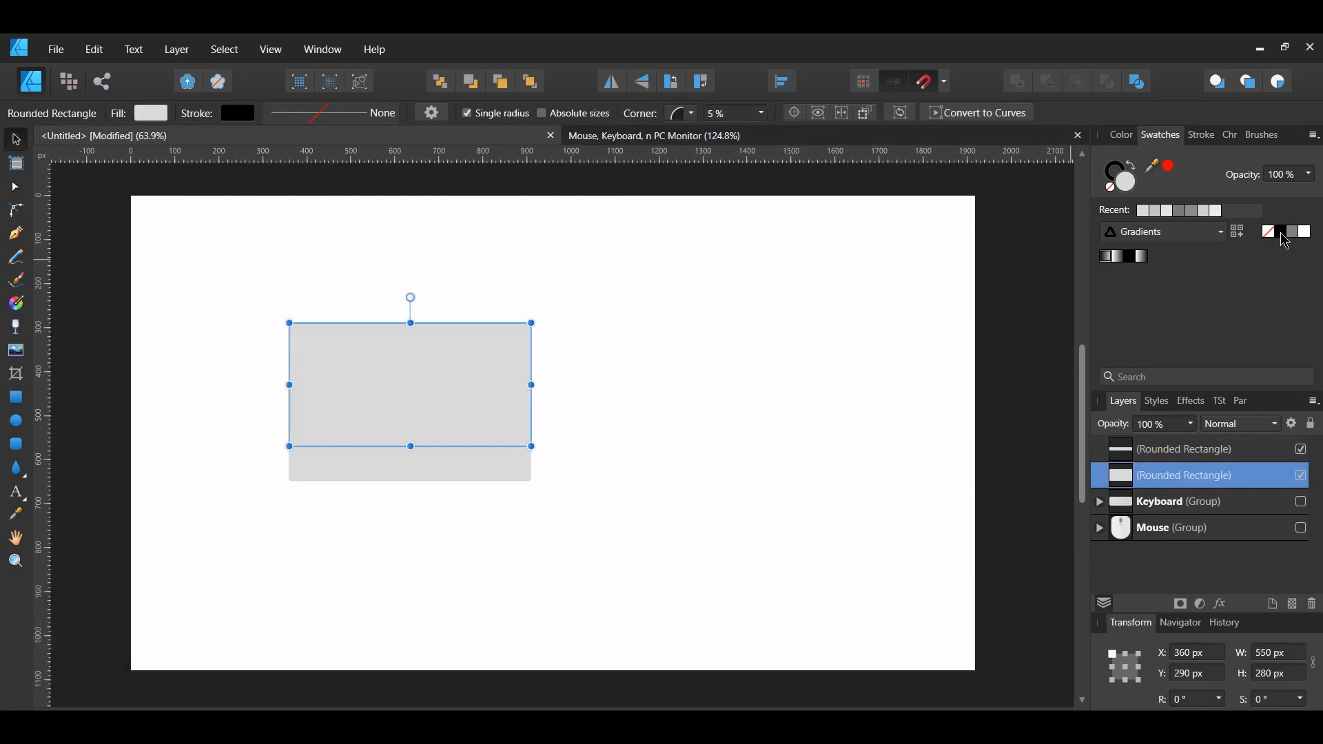
Fill the upper rectangle with black.
left_click(1281, 234)
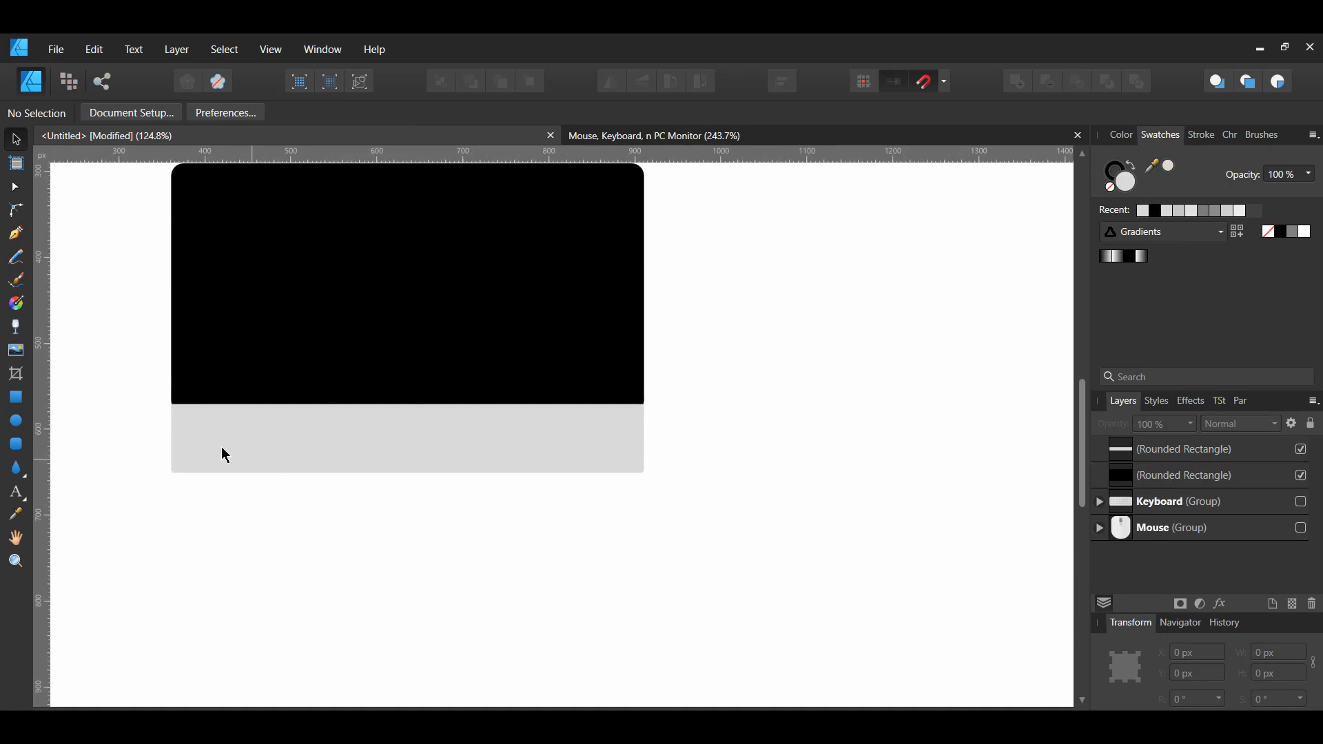
Draw the stand from two rectangles: a neck of about 90 × 110 px centred beneath the monitor and a base of about 152 × 26 px.
left_click(28, 403)
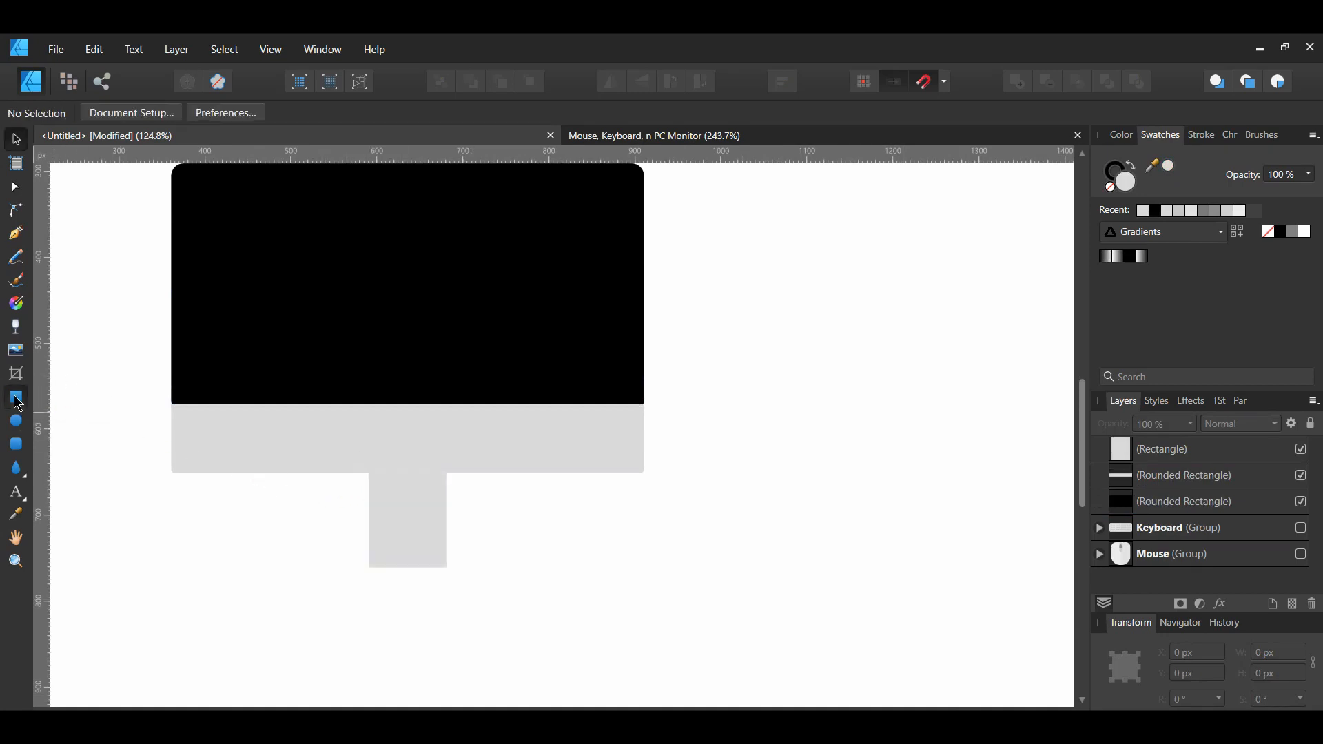
left_click(17, 400)
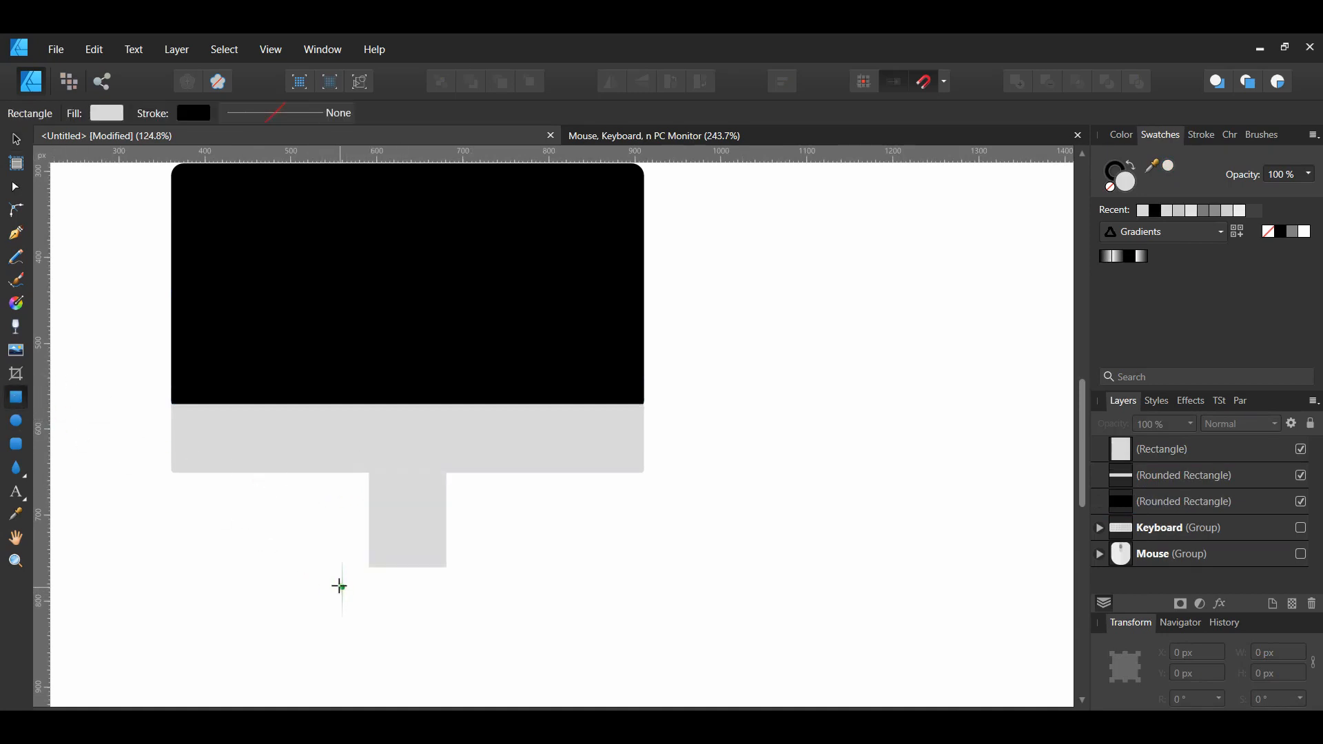
left_click_drag(343, 567, 473, 589)
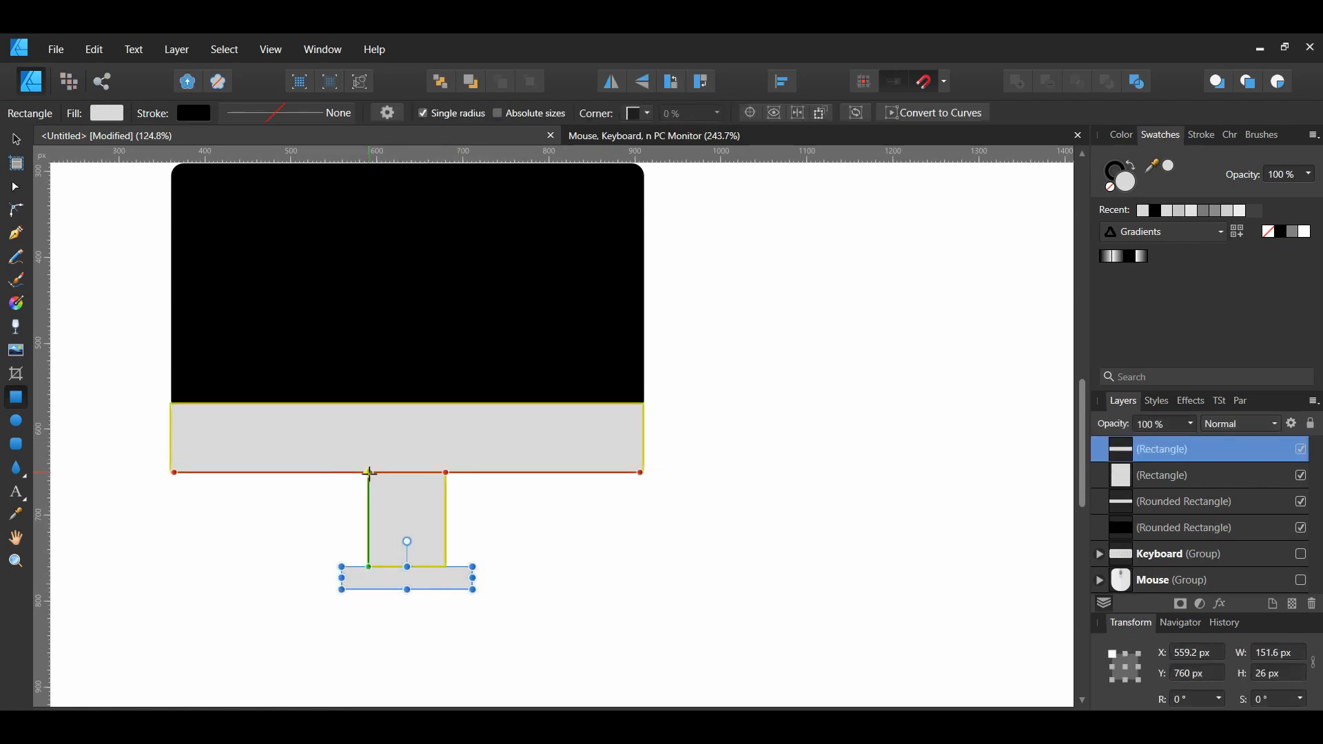
Draw a 90 × 10 px shadow strip across the top of the stand's neck and fill it with #CDCDCD.
left_click_drag(369, 473, 445, 480)
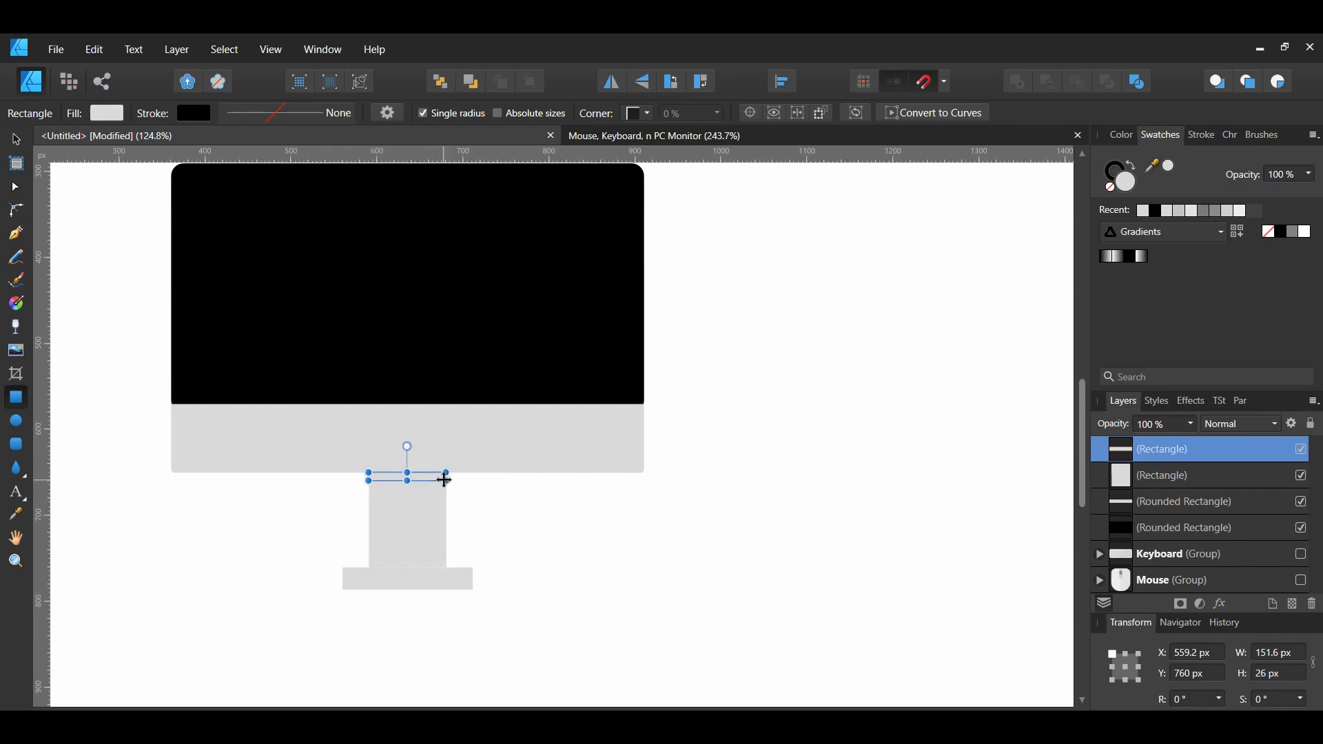
double_click(1123, 183)
left_click_drag(715, 192, 740, 196)
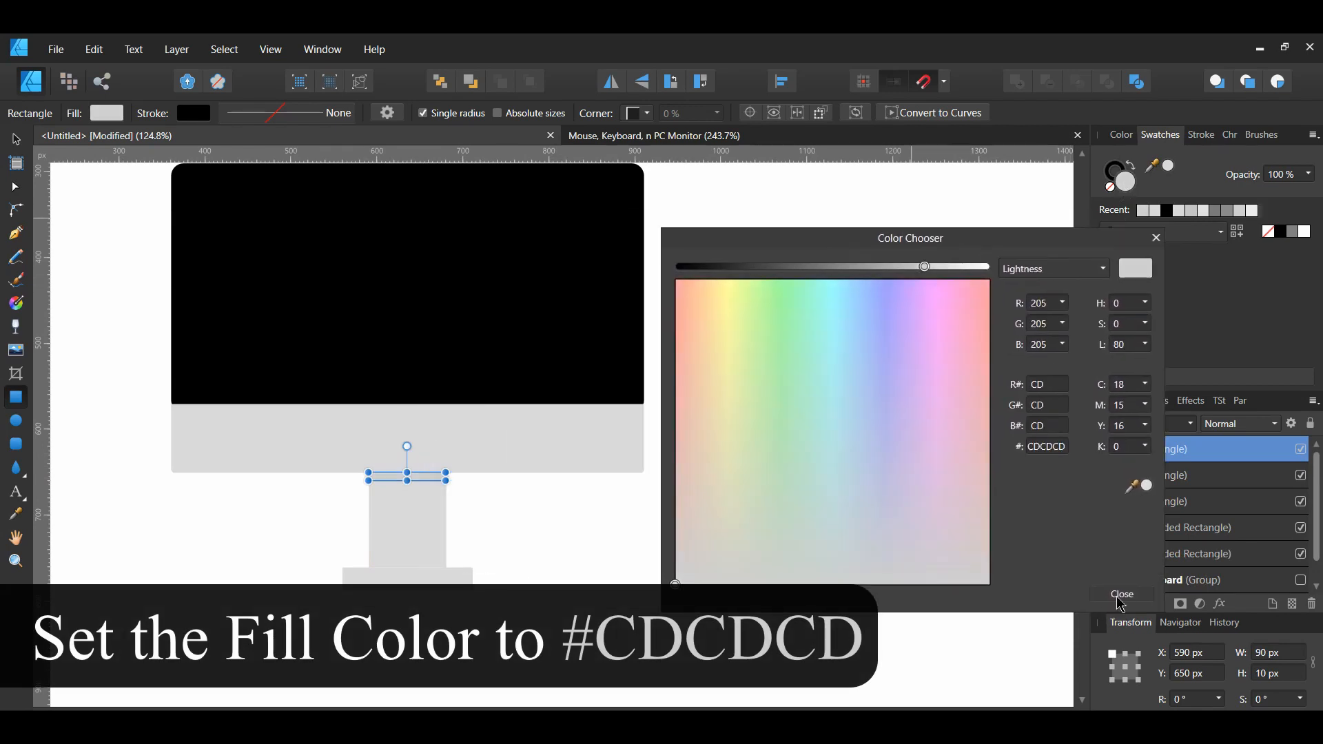
left_click(1120, 595)
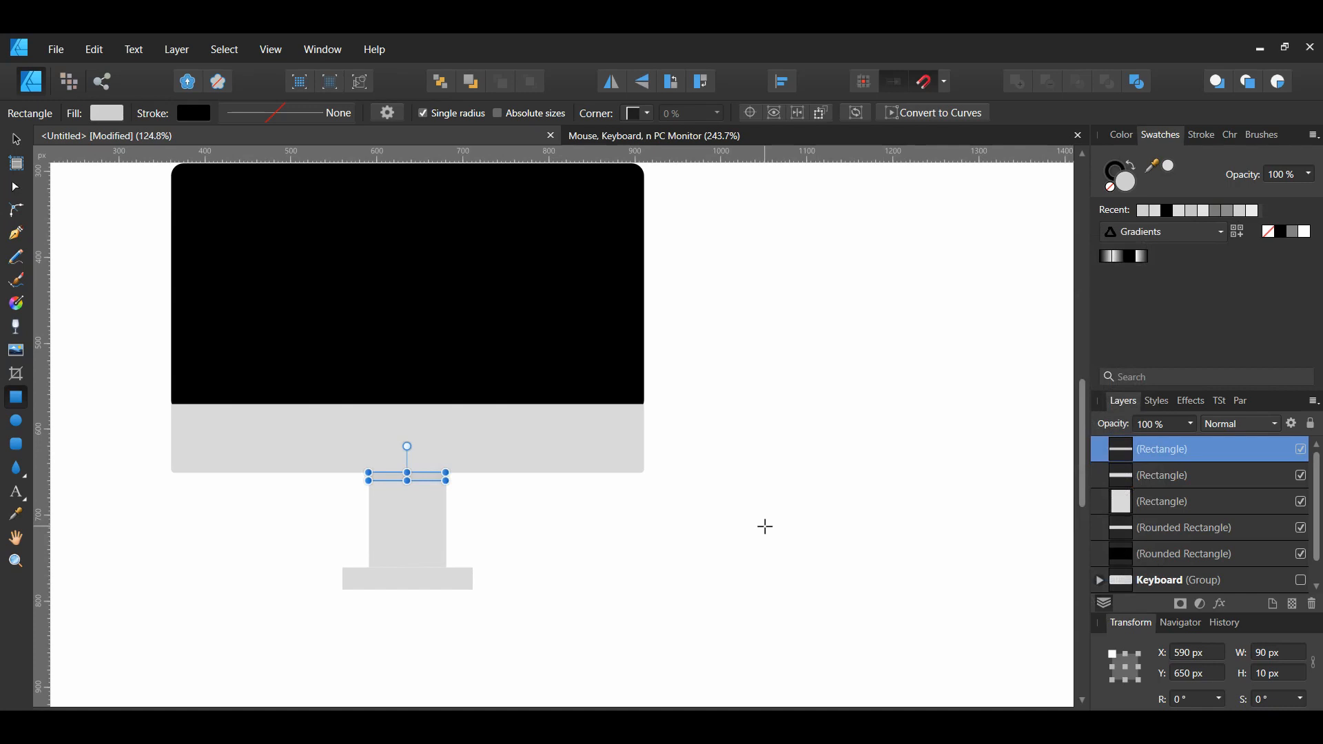
Draw a strip of about 152 × 5 px along the base's top edge and fill it with the colour sampled from the neck's shadow strip.
left_click_drag(342, 567, 472, 571)
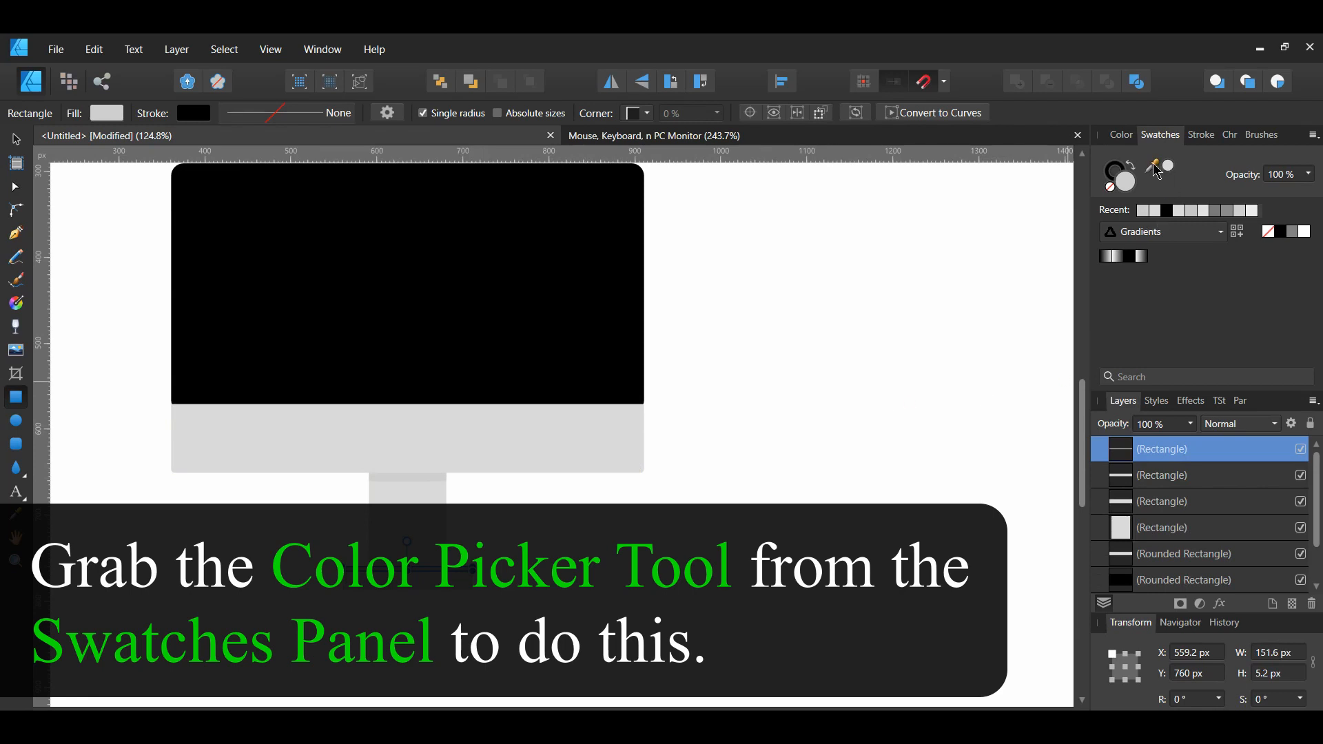
left_click_drag(1157, 170, 422, 485)
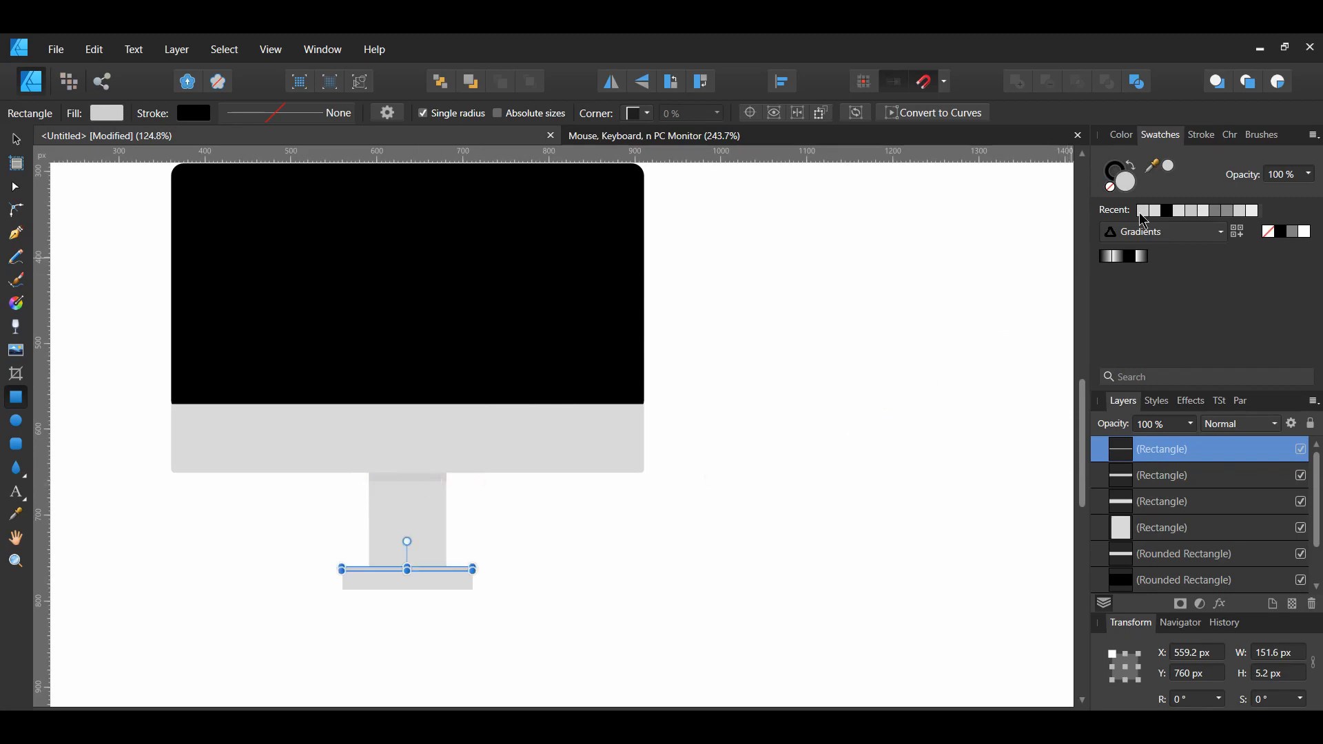
left_click(1170, 169)
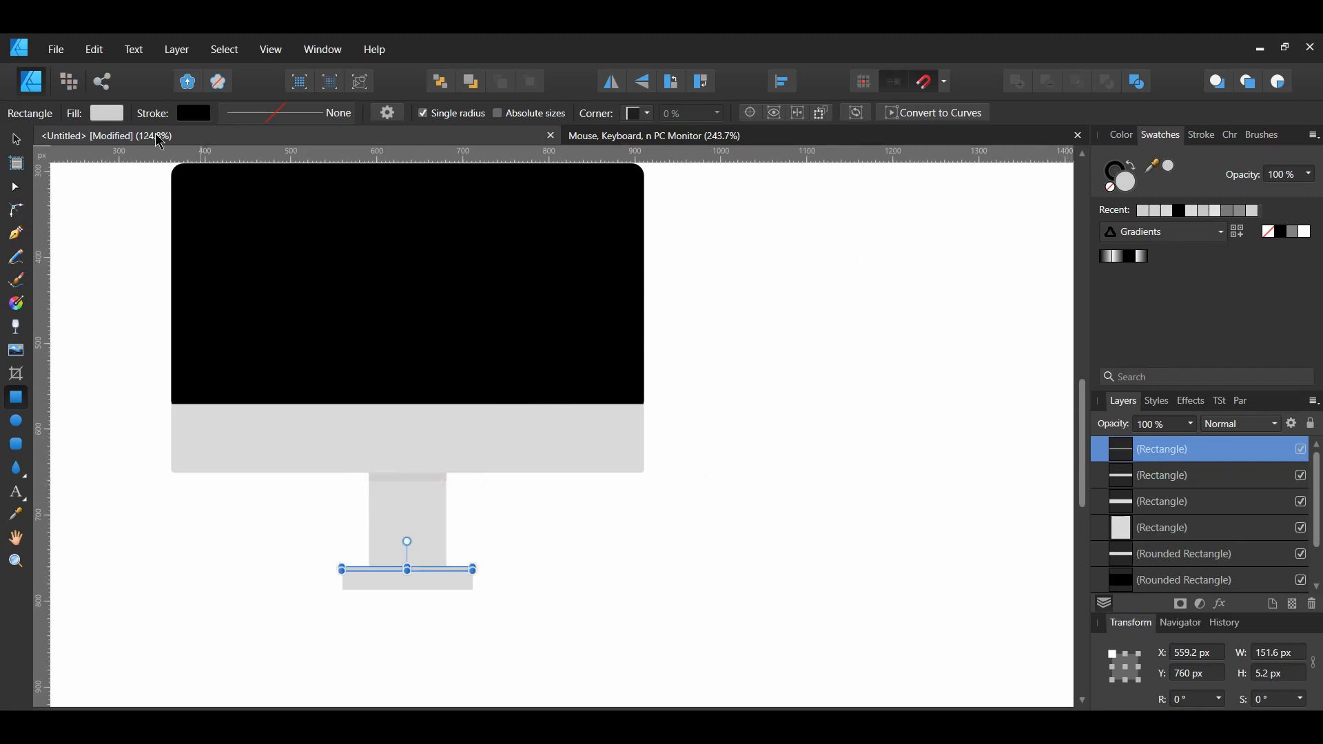
Extend the black rectangle downward behind the light gray one to a height of 290 px.
key("v")
scroll(545, 369, "up", 1)
left_click(544, 368)
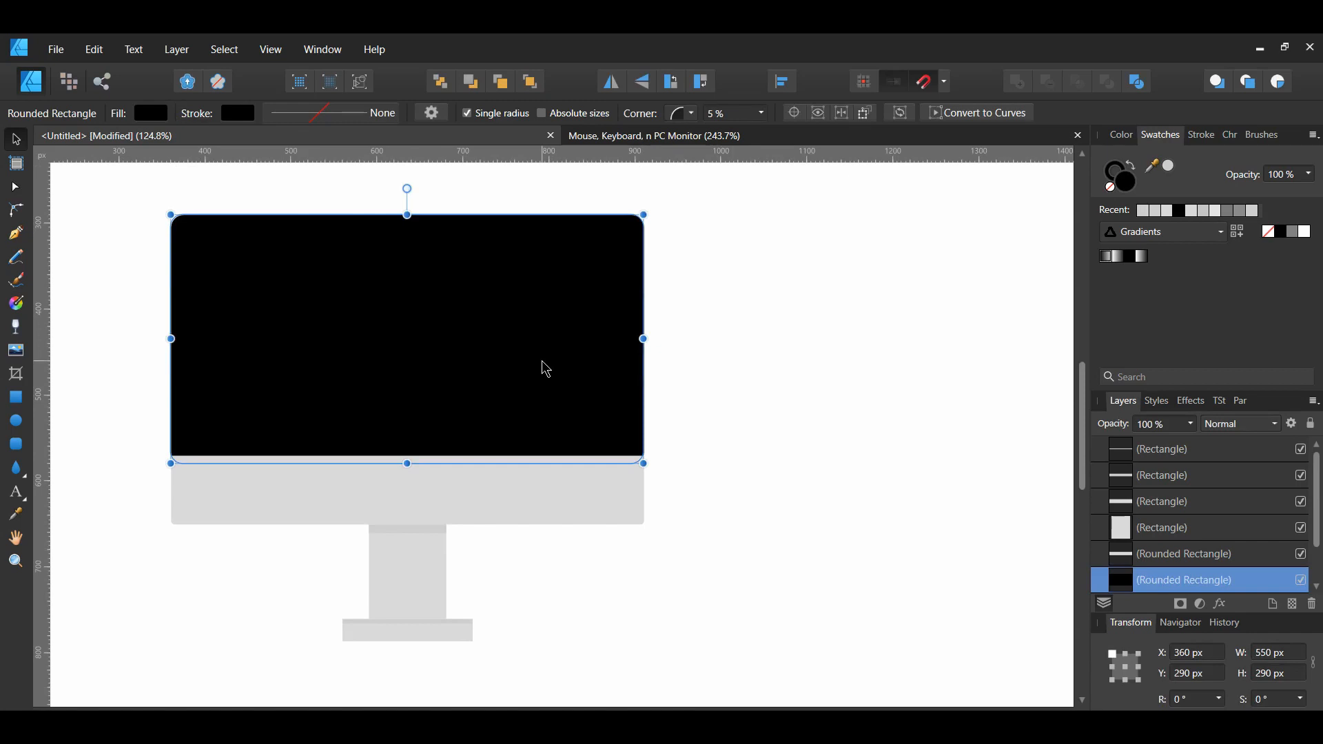
Create a smaller copy of the black rectangle, about 506 × 252 px, centred inside it and fill it with #262626.
left_click_drag(644, 215, 638, 246)
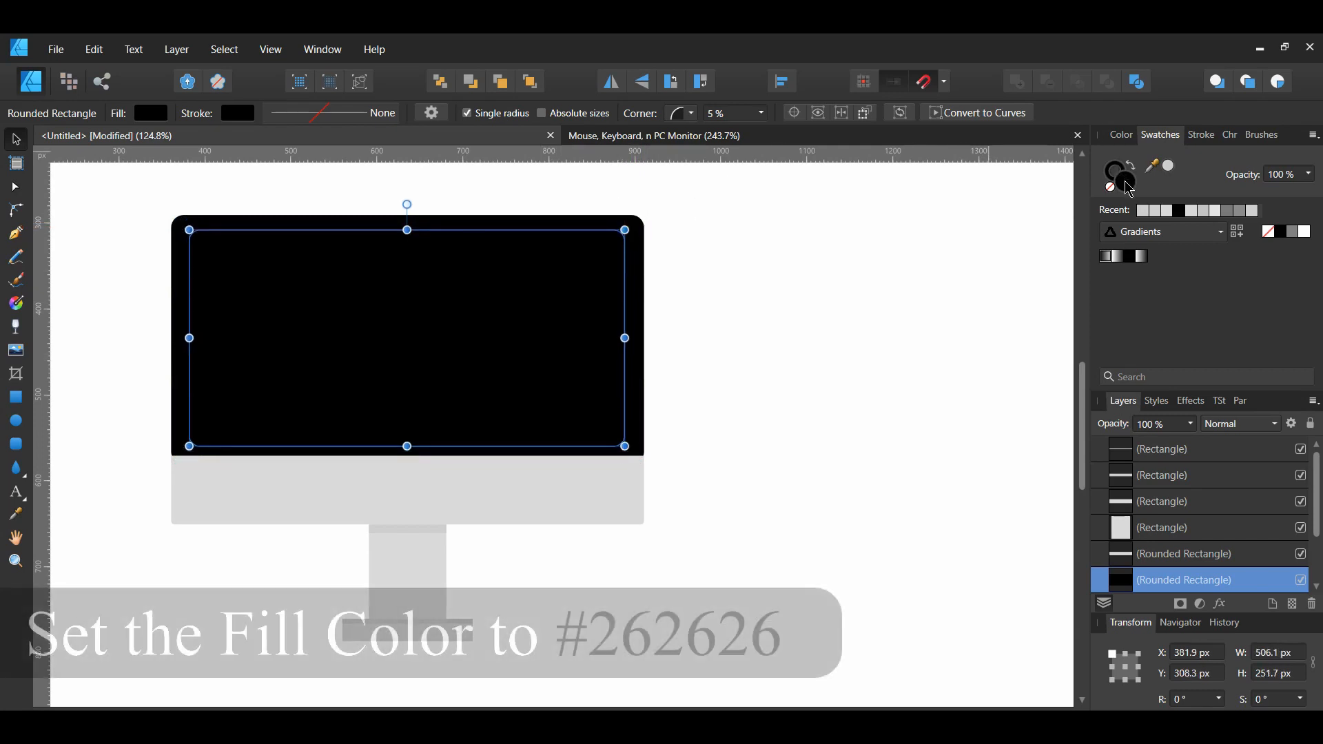
double_click(1127, 188)
left_click_drag(701, 197, 976, 217)
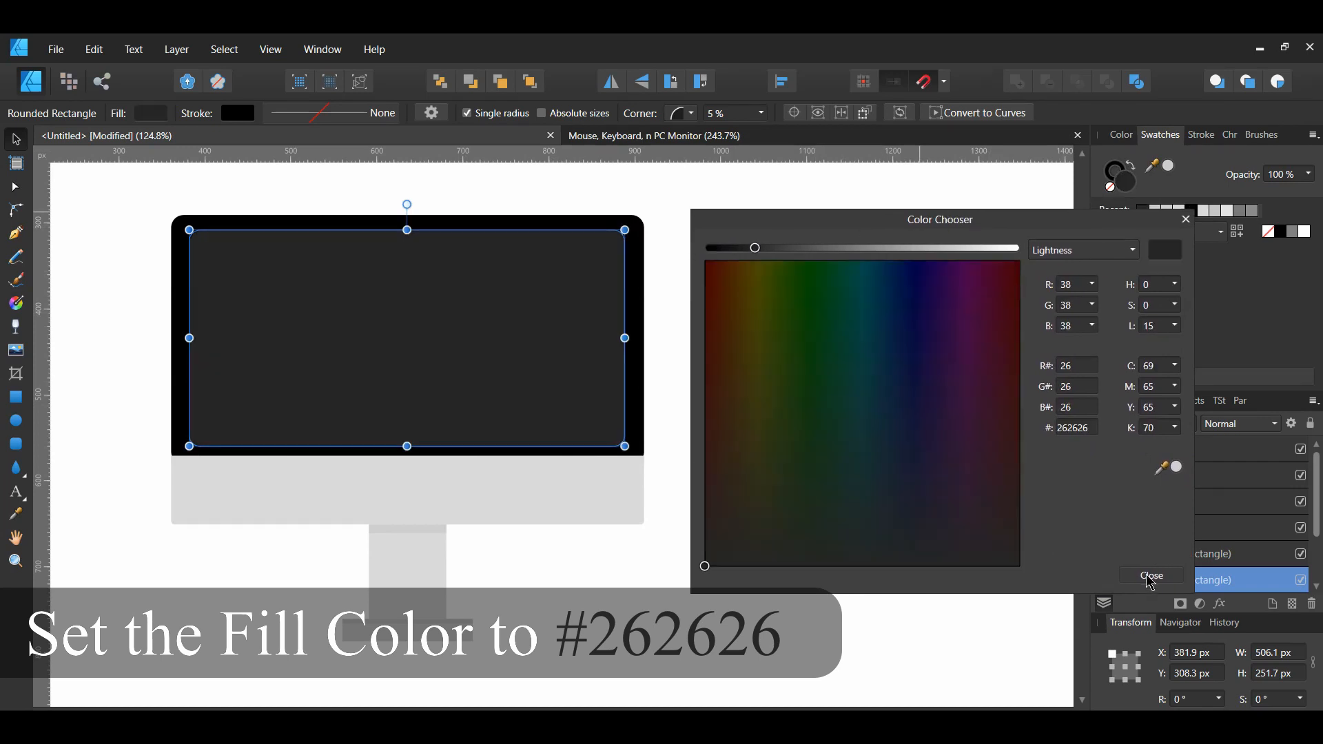
left_click(1149, 577)
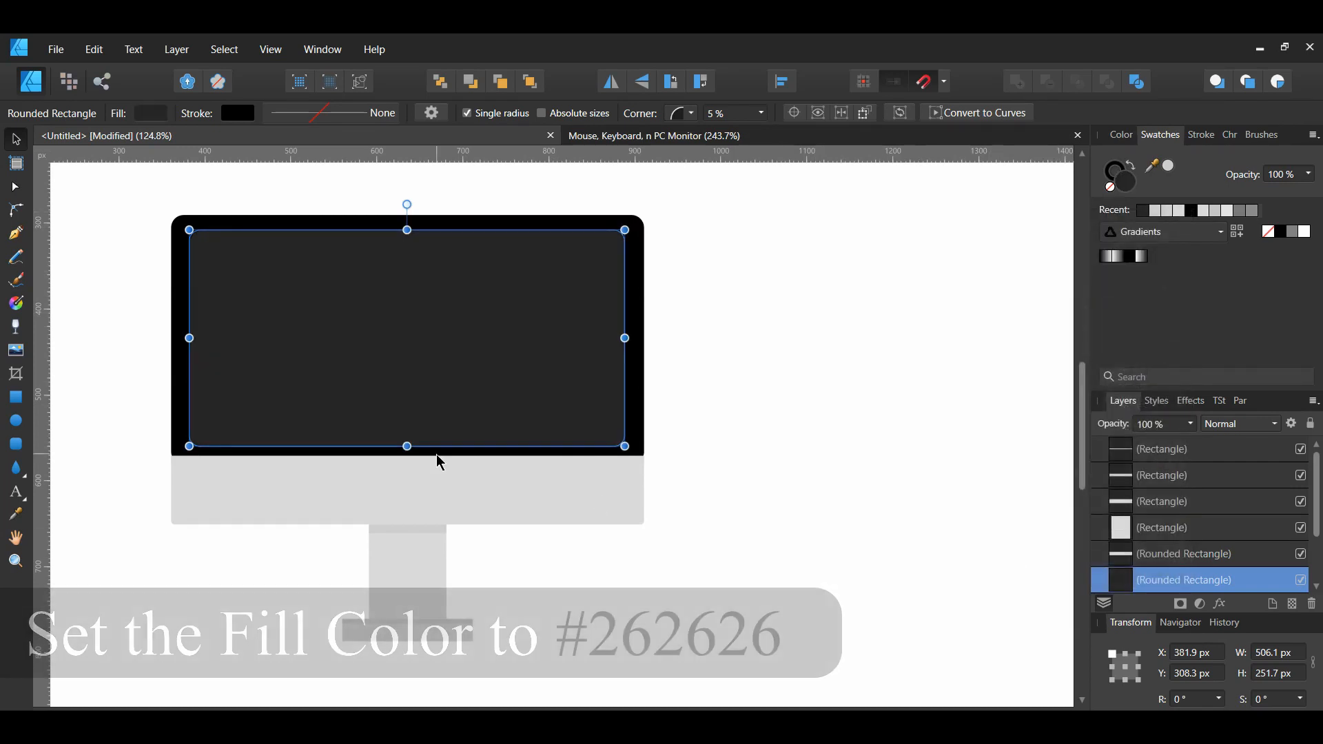
Raise the inner screen's bottom edge slightly and set the light gray rectangle's bottom-left and bottom-right corner radii to 15%.
left_click(439, 463)
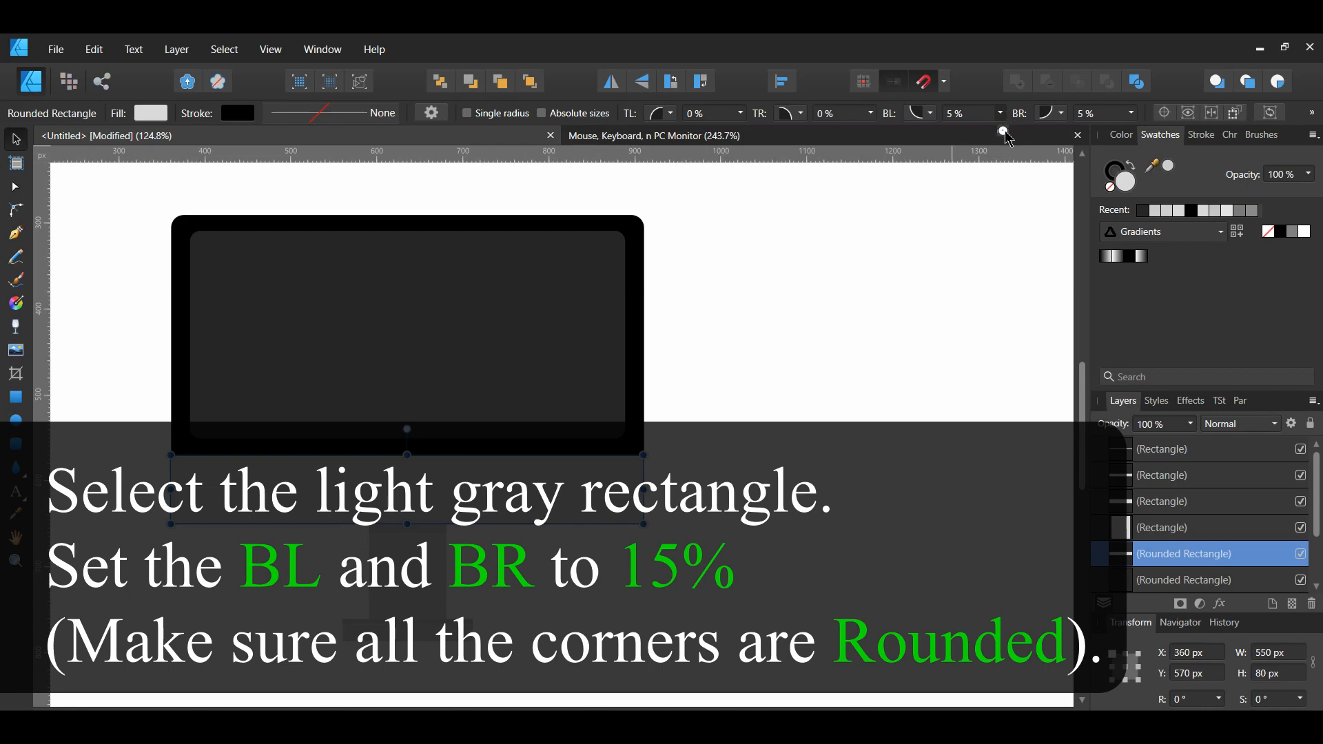
left_click_drag(1008, 137, 1019, 138)
left_click_drag(1020, 138, 1017, 138)
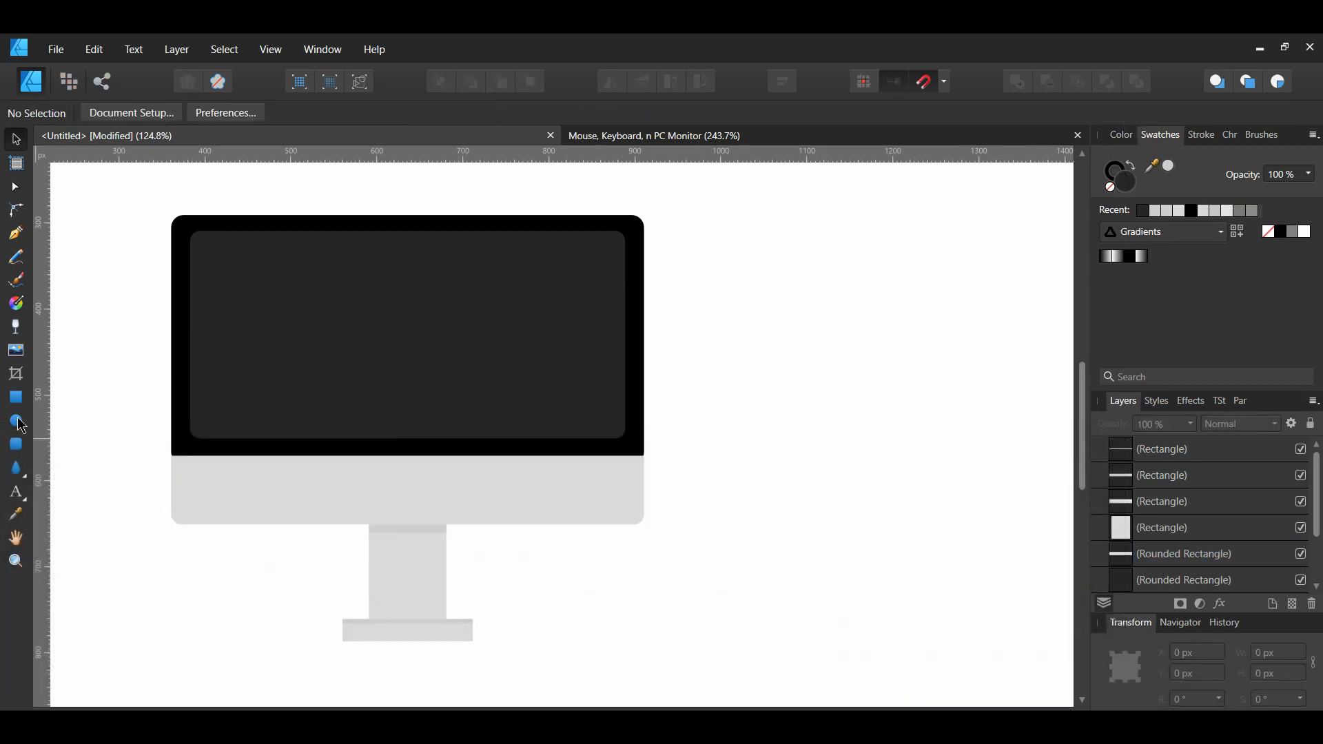
Draw a circle of about 34 px near the right end of the light gray panel and fill it with #959595.
left_click(19, 422)
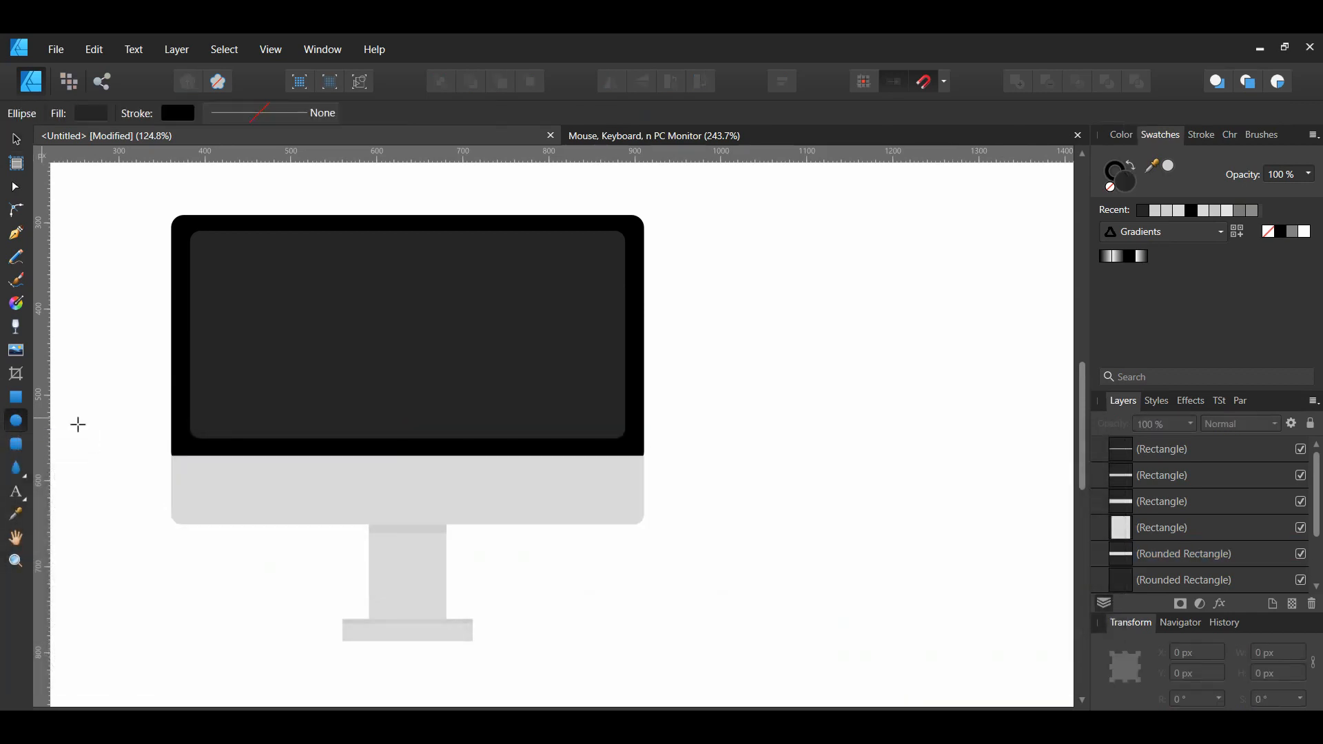
left_click_drag(609, 489, 625, 501)
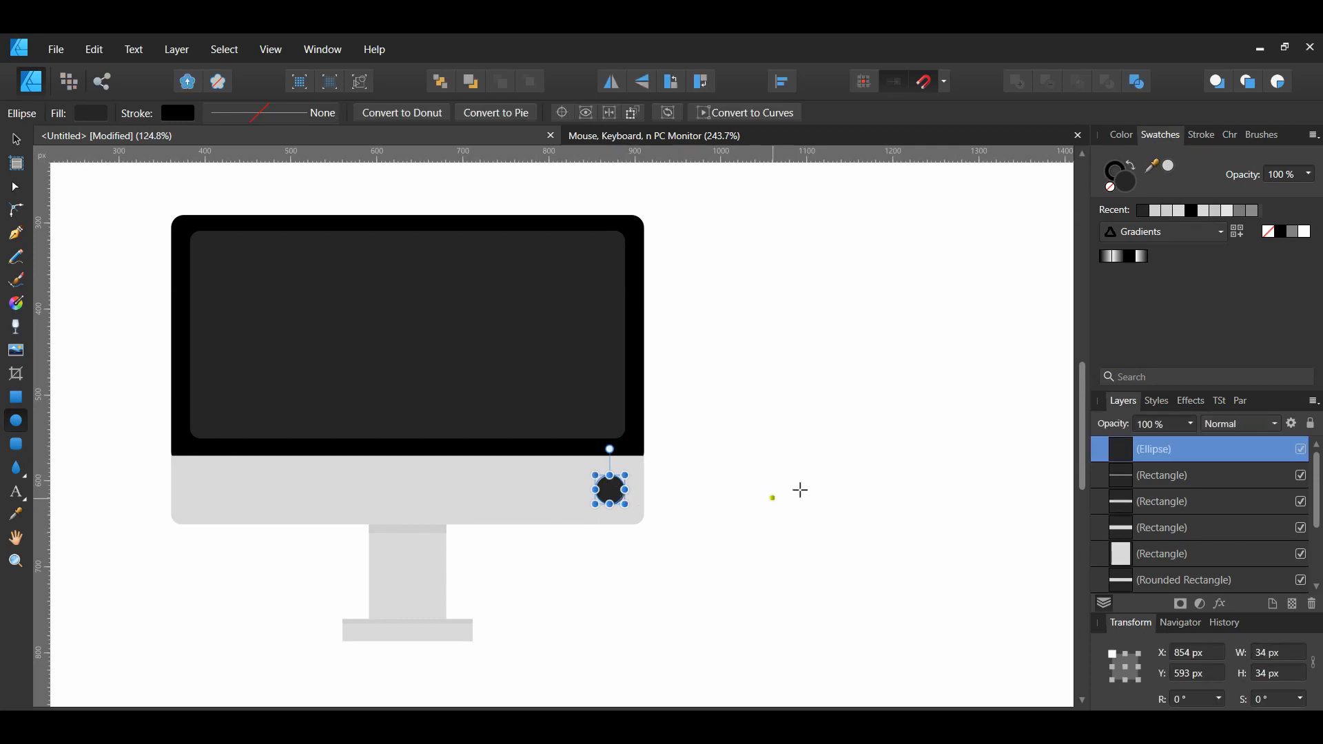
double_click(1130, 188)
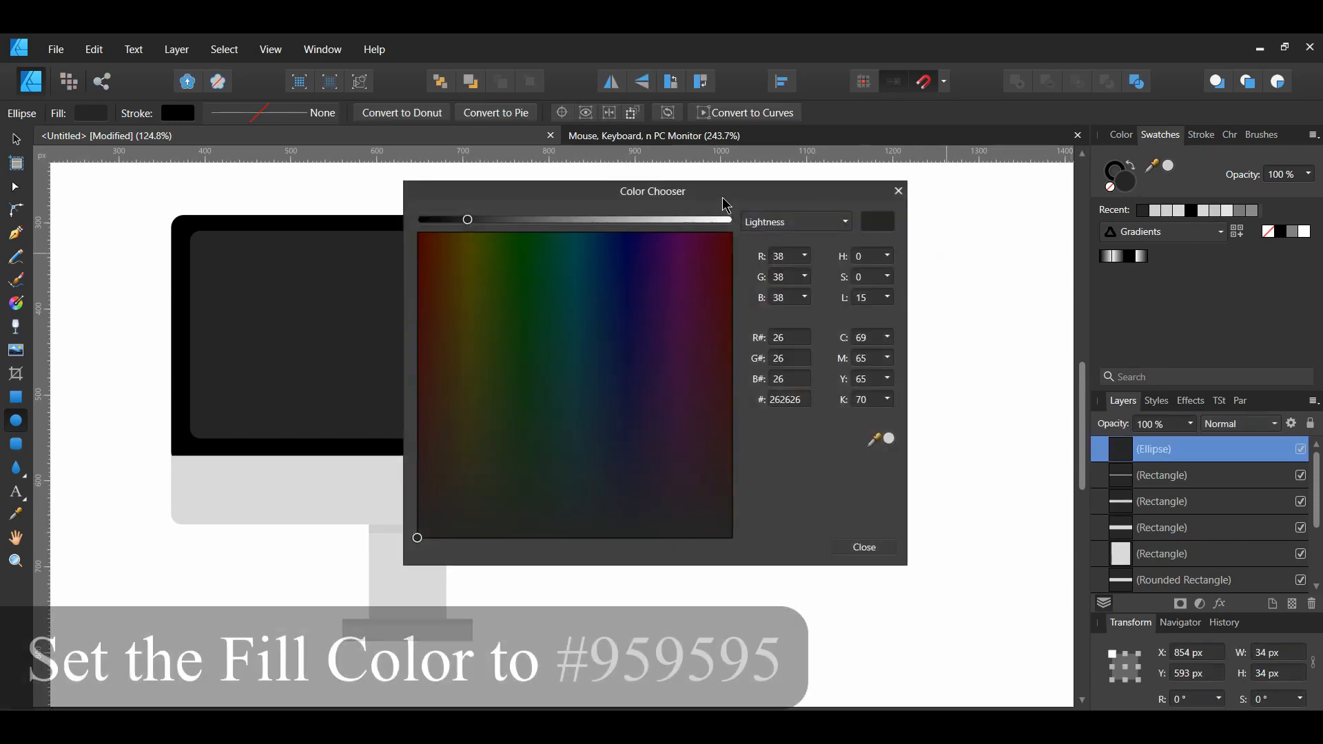
left_click_drag(723, 200, 1040, 260)
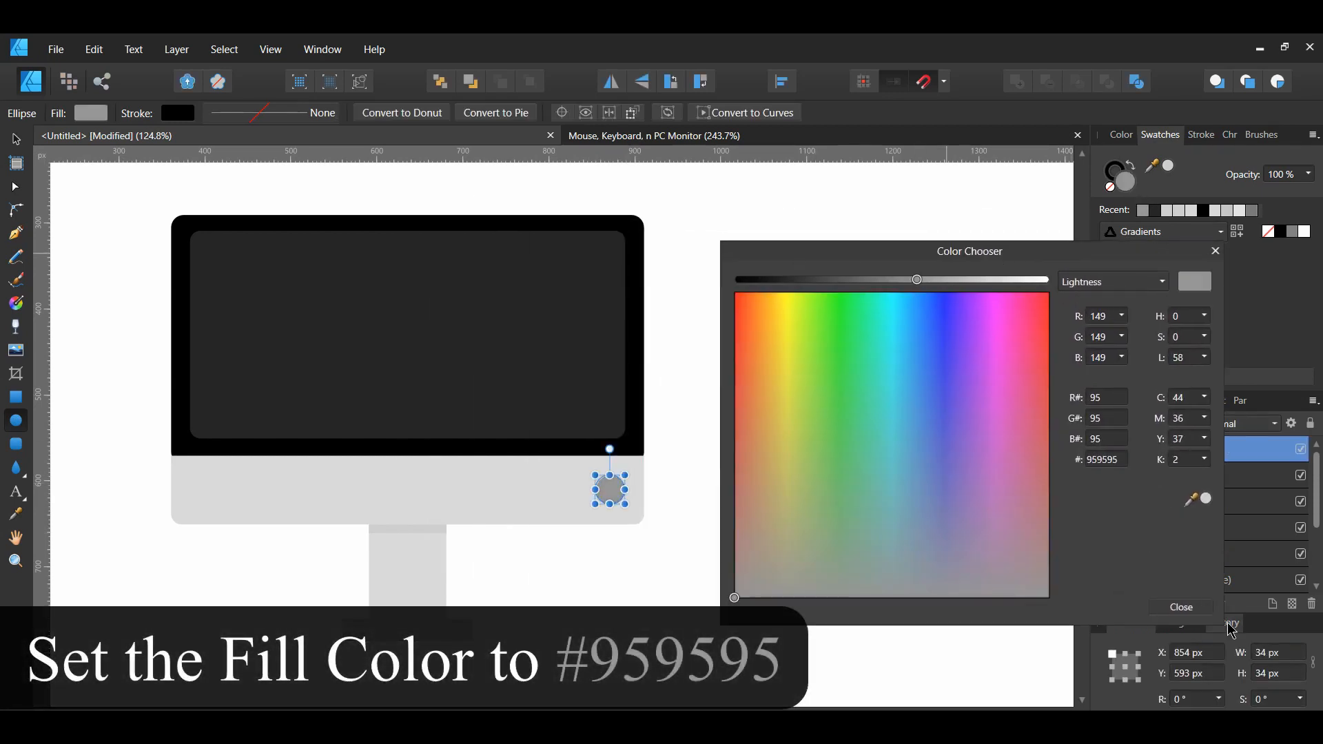
left_click(1180, 608)
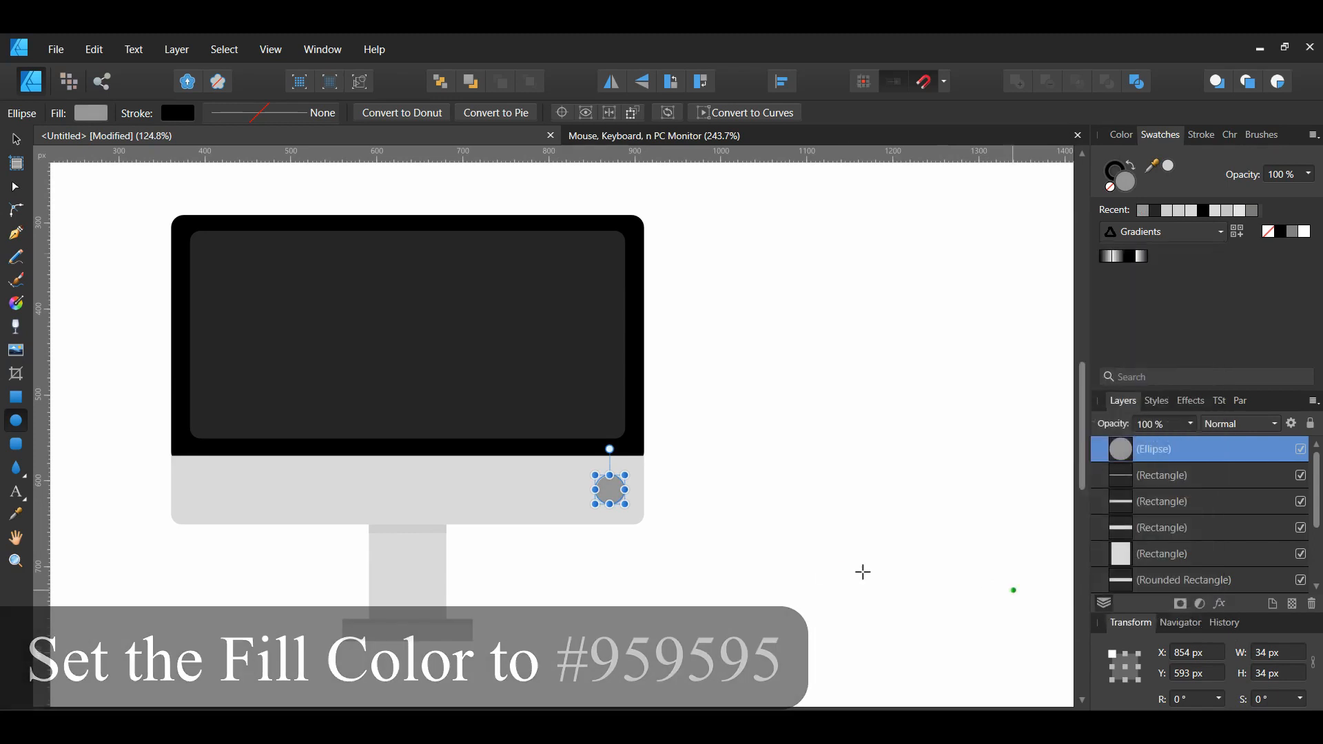
Duplicate the circle into two progressively smaller dots to its left and a 50 px circle centred on the light gray panel.
key("v")
left_click_drag(614, 501, 431, 512)
left_click(633, 587)
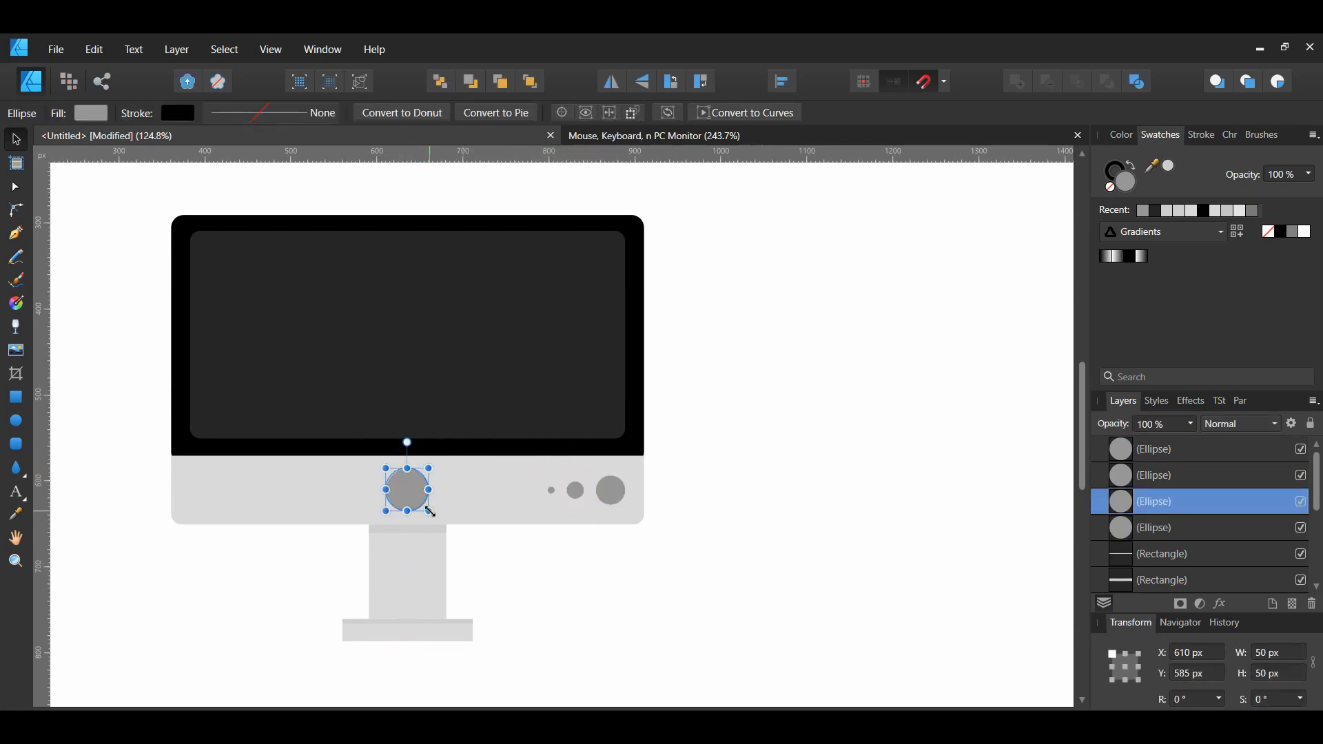
Fill the centred 50 px circle with #BDBDBD and deselect it.
double_click(1125, 185)
left_click_drag(740, 194, 944, 220)
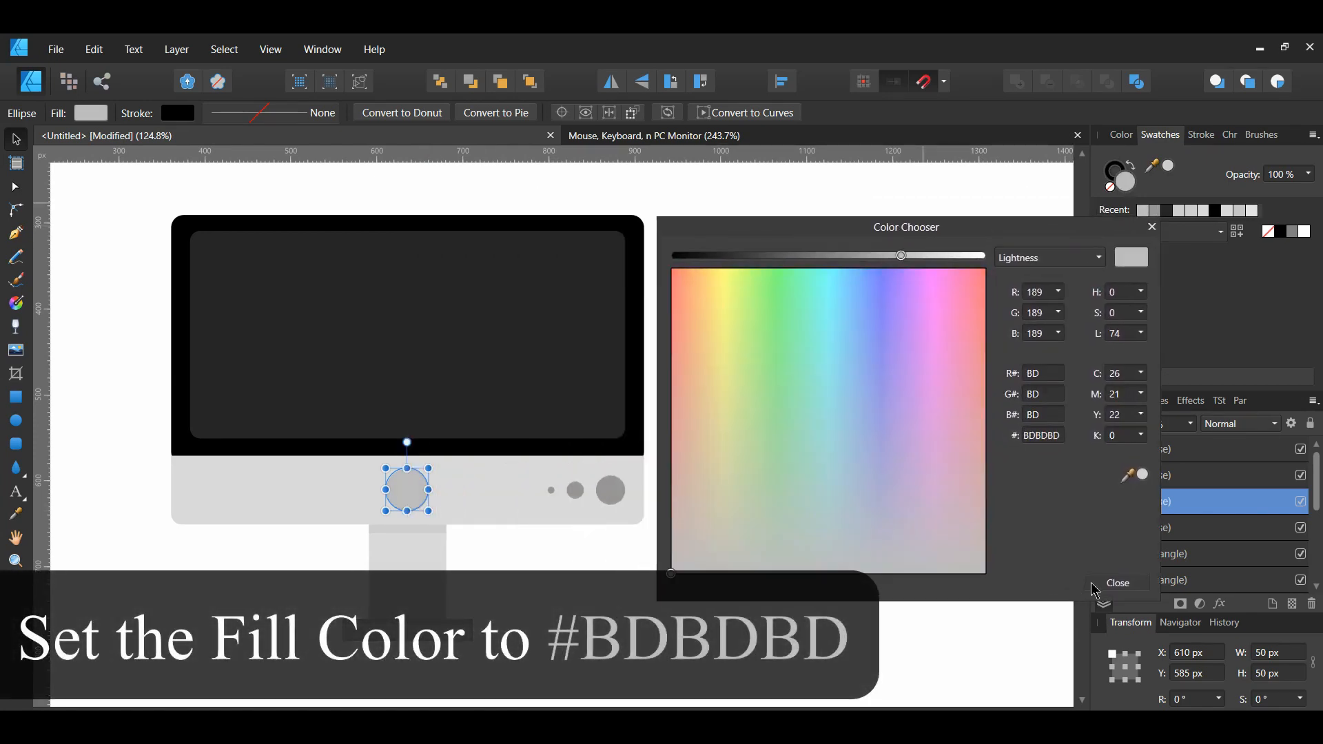
left_click(1097, 587)
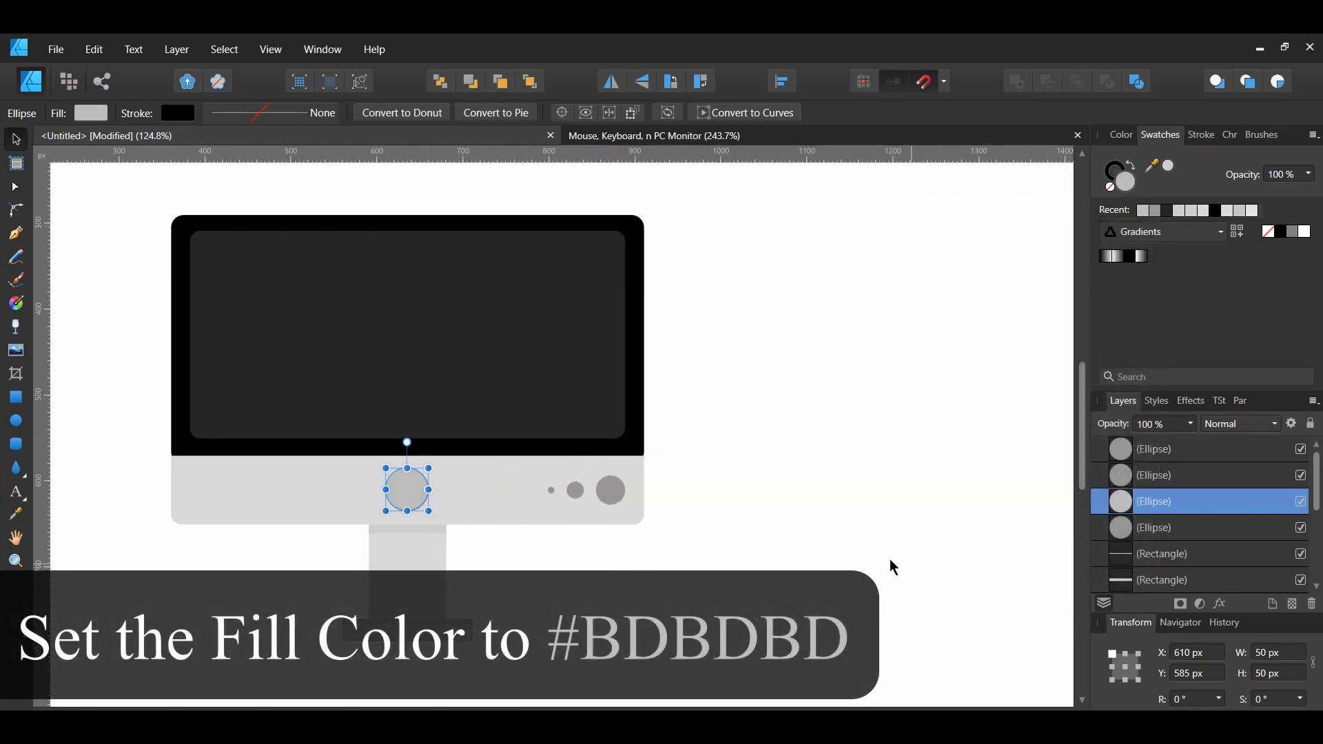
left_click(795, 533)
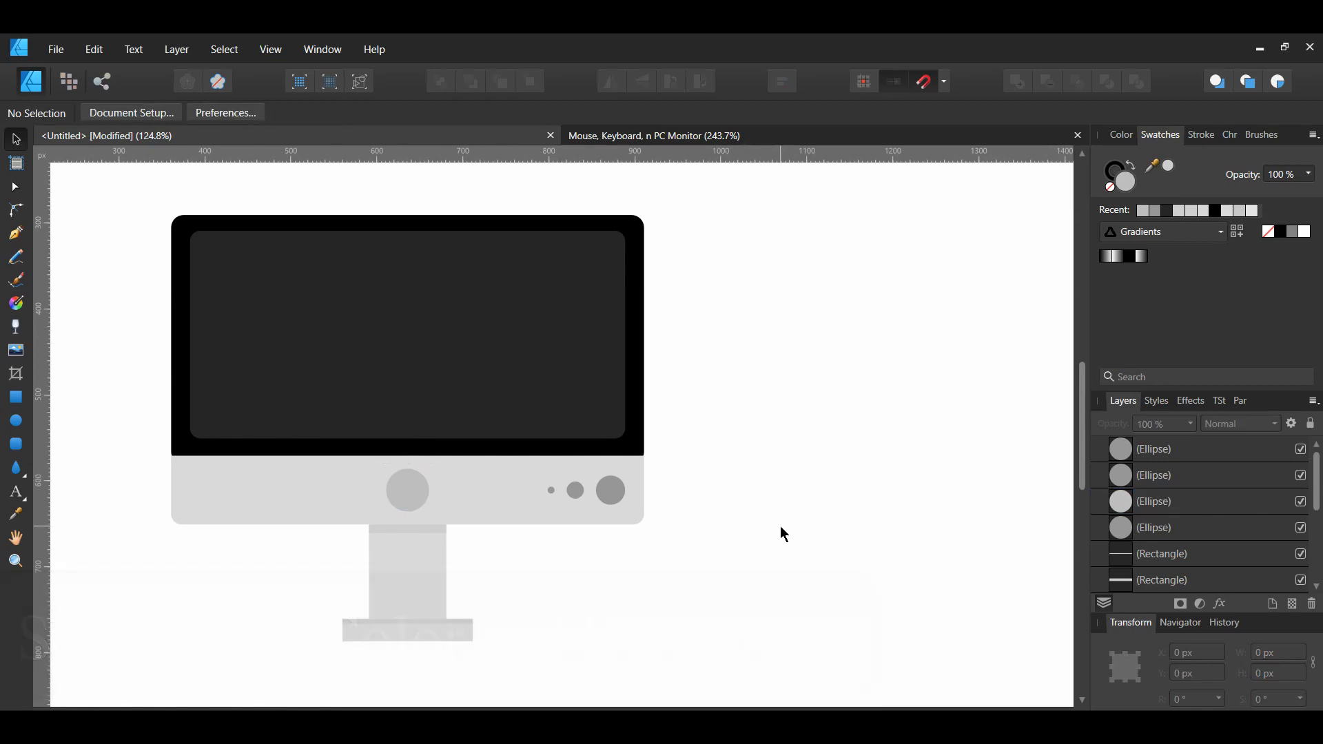
Select all the monitor and stand shapes and group them.
mouse_move(89, 181)
left_mouse_down()
mouse_move(738, 629)
mouse_move(762, 675)
left_mouse_up()
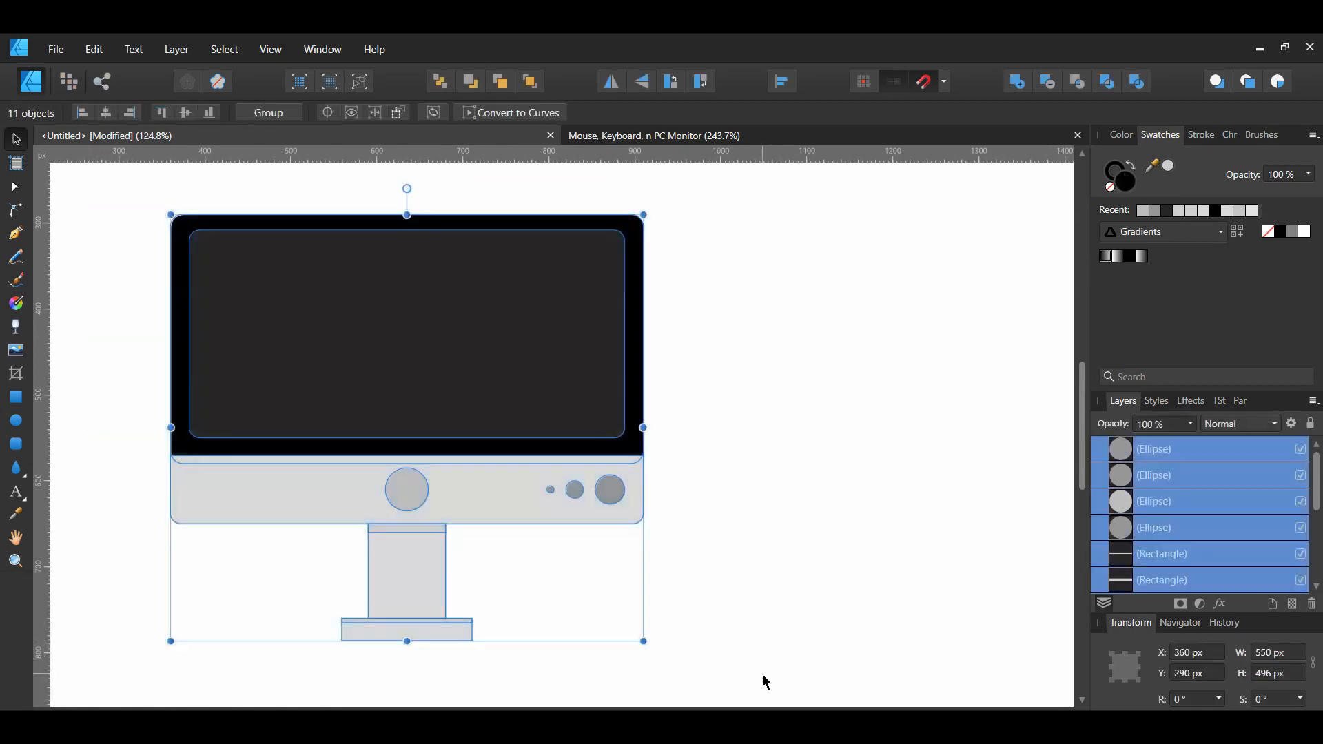
key("ctrl+g")
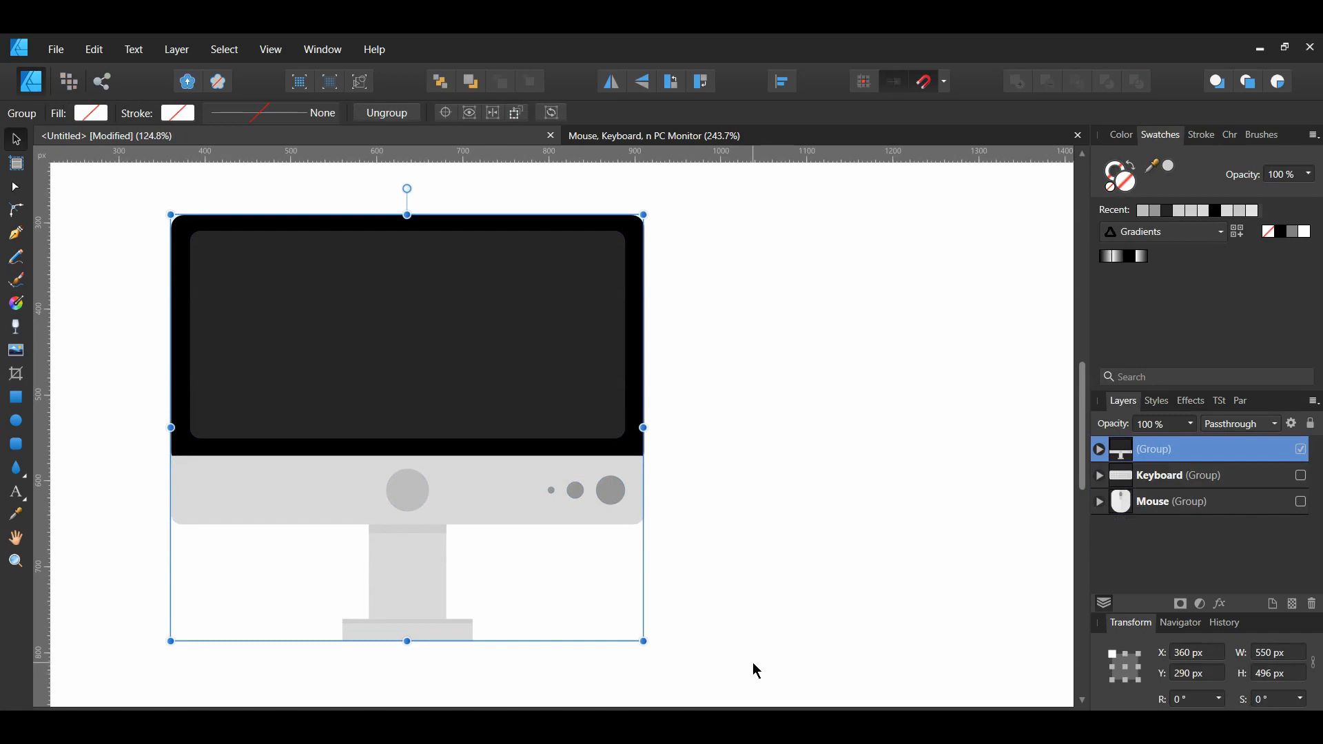
Duplicate the monitor group, ungroup the copy and merge its shapes into a single silhouette with Add.
key("ctrl+j")
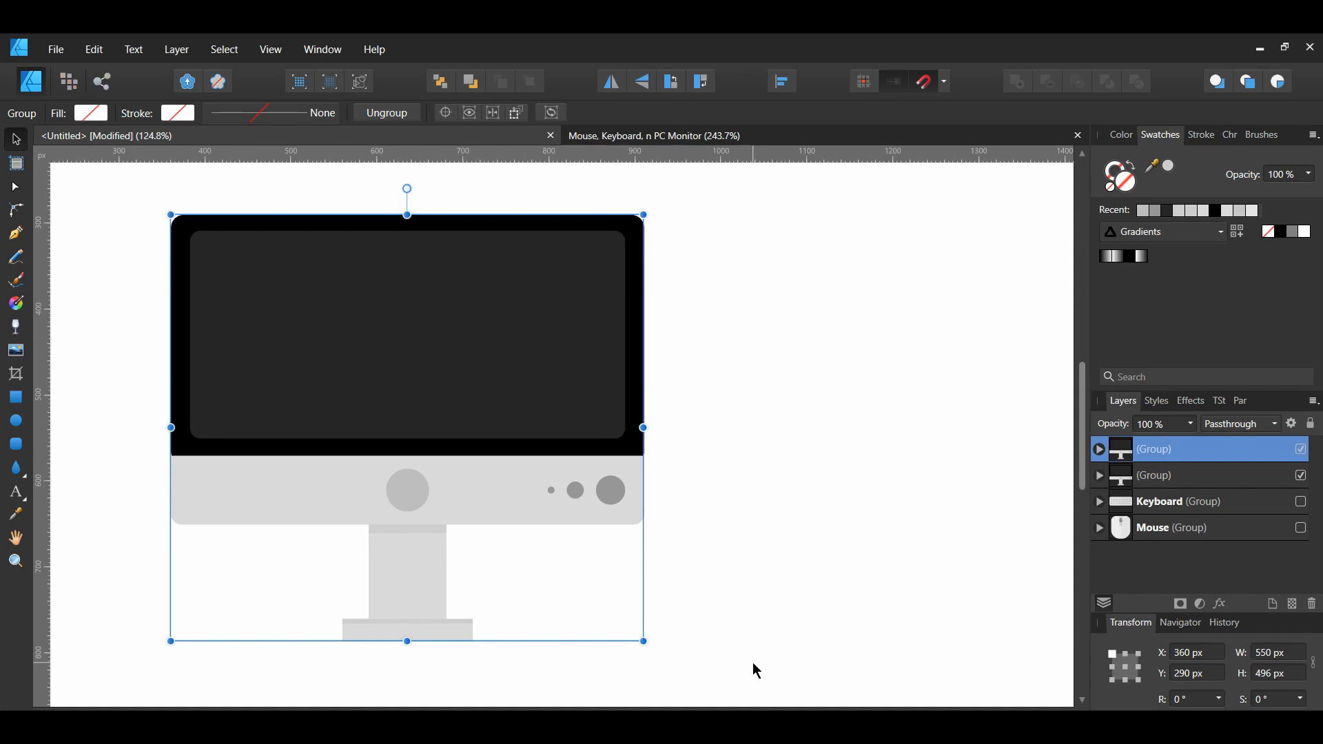
key("ctrl+shift+g")
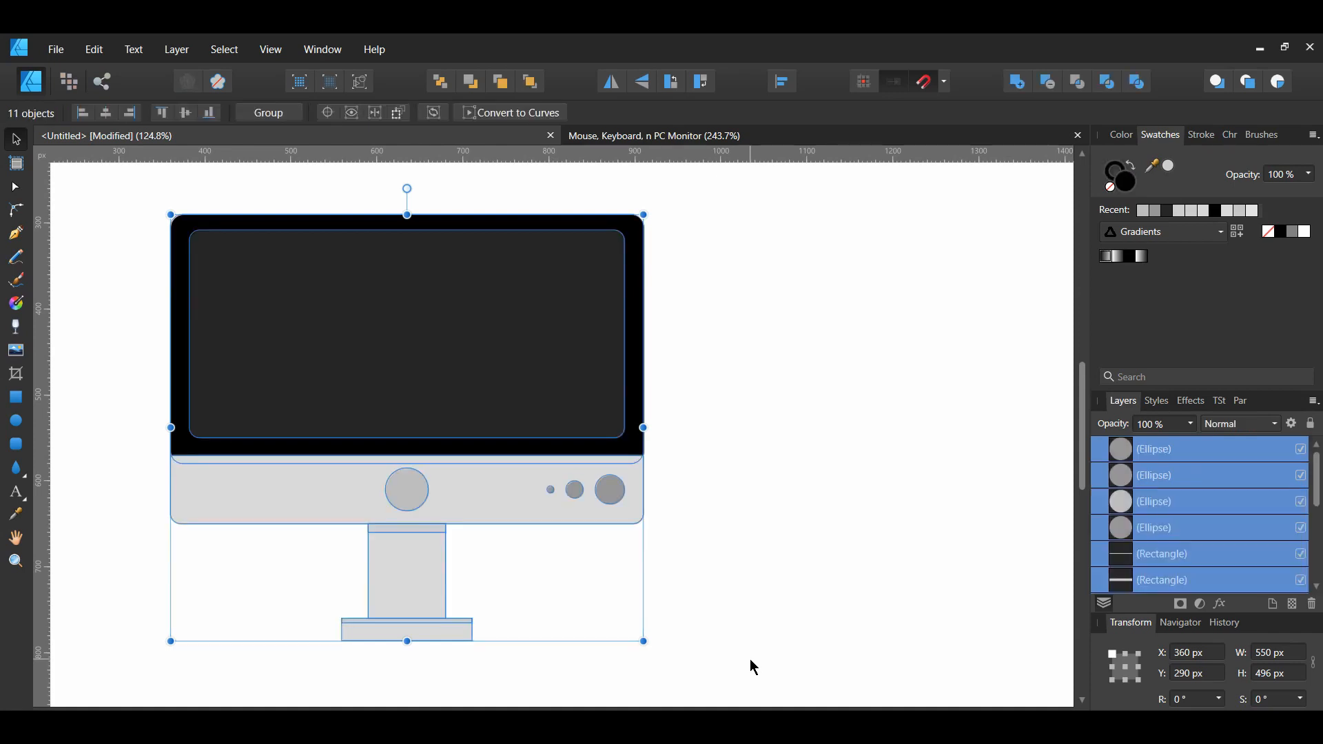
left_click(1018, 82)
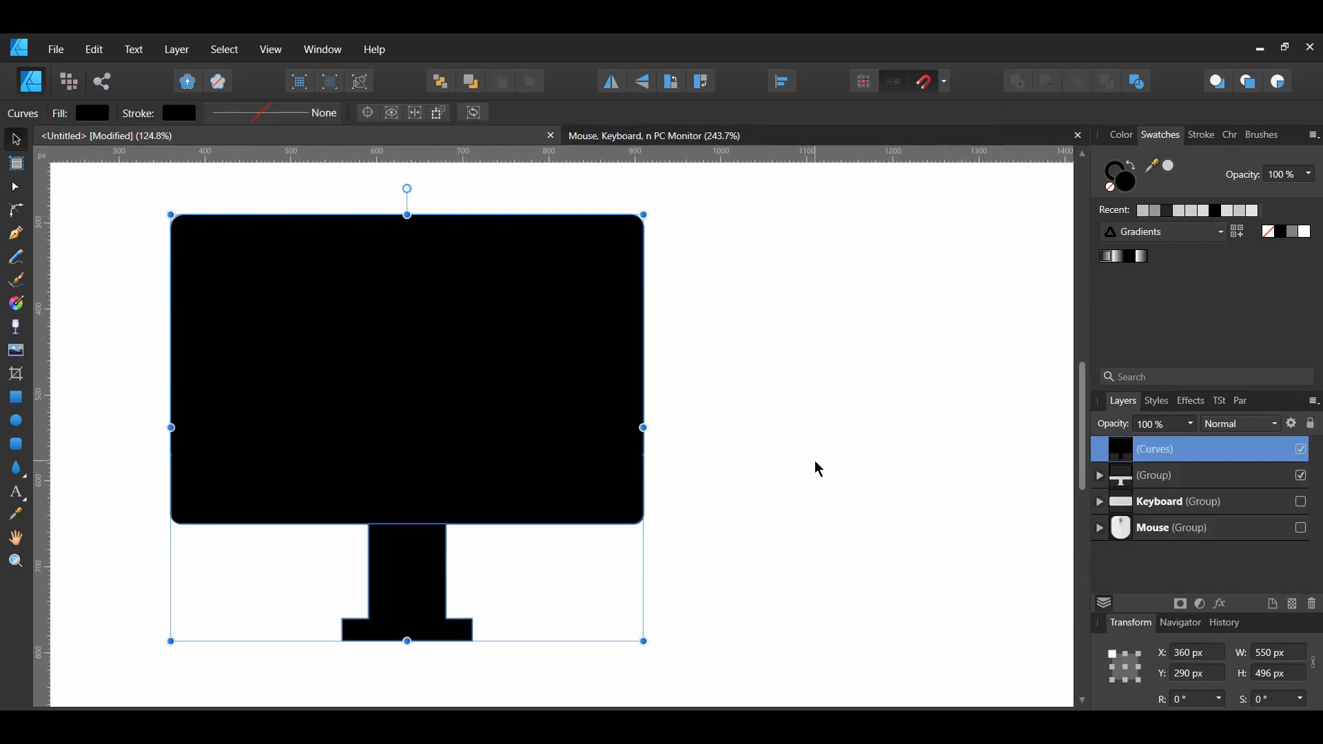
Crop the merged black silhouette to the right half of the monitor with Vector Crop and set its opacity to 25%.
left_click(16, 374)
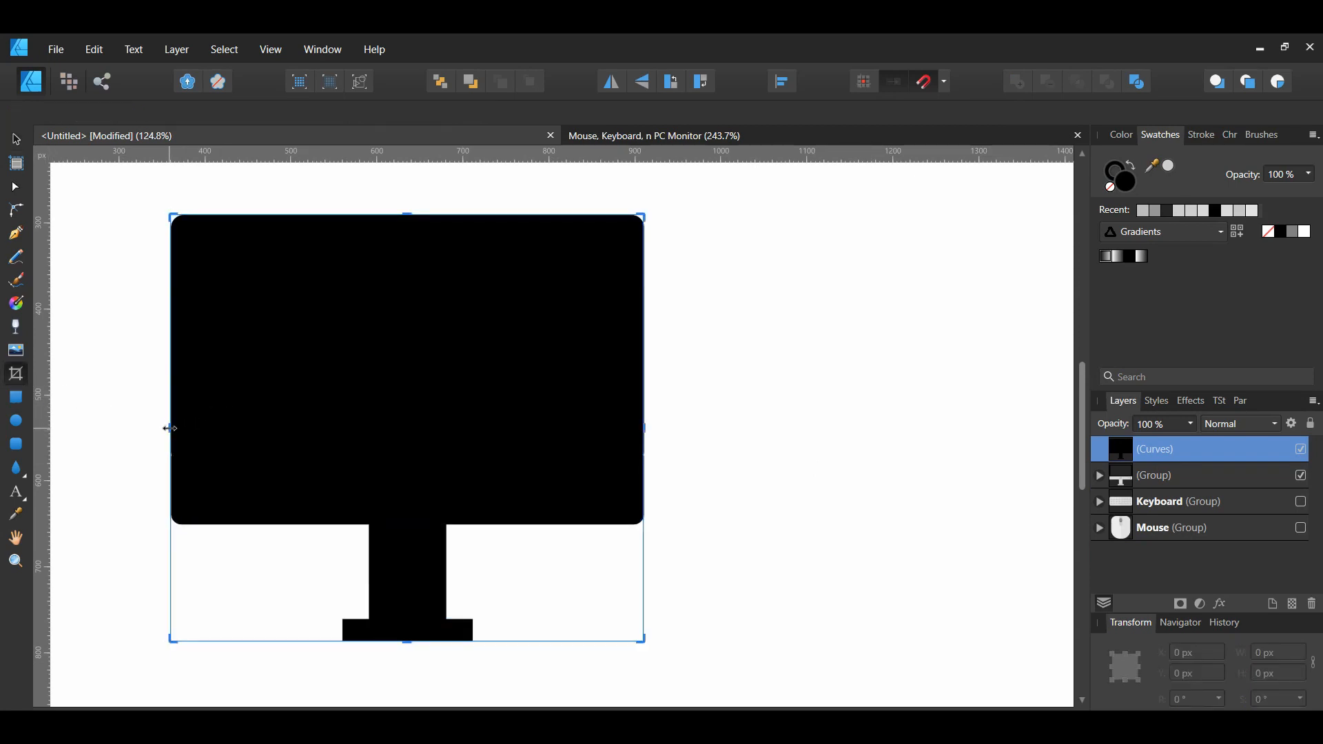
left_click_drag(172, 427, 407, 428)
left_click(1173, 425)
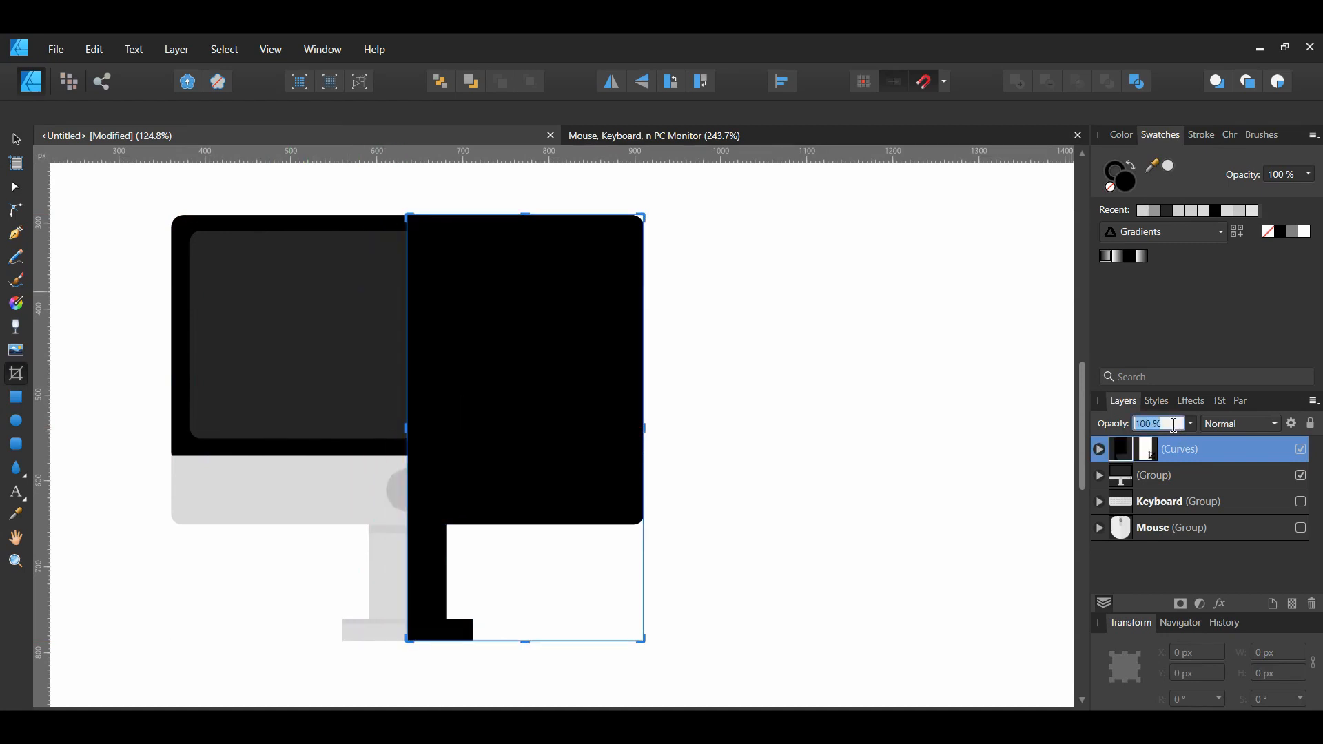
type("25")
key("Return")
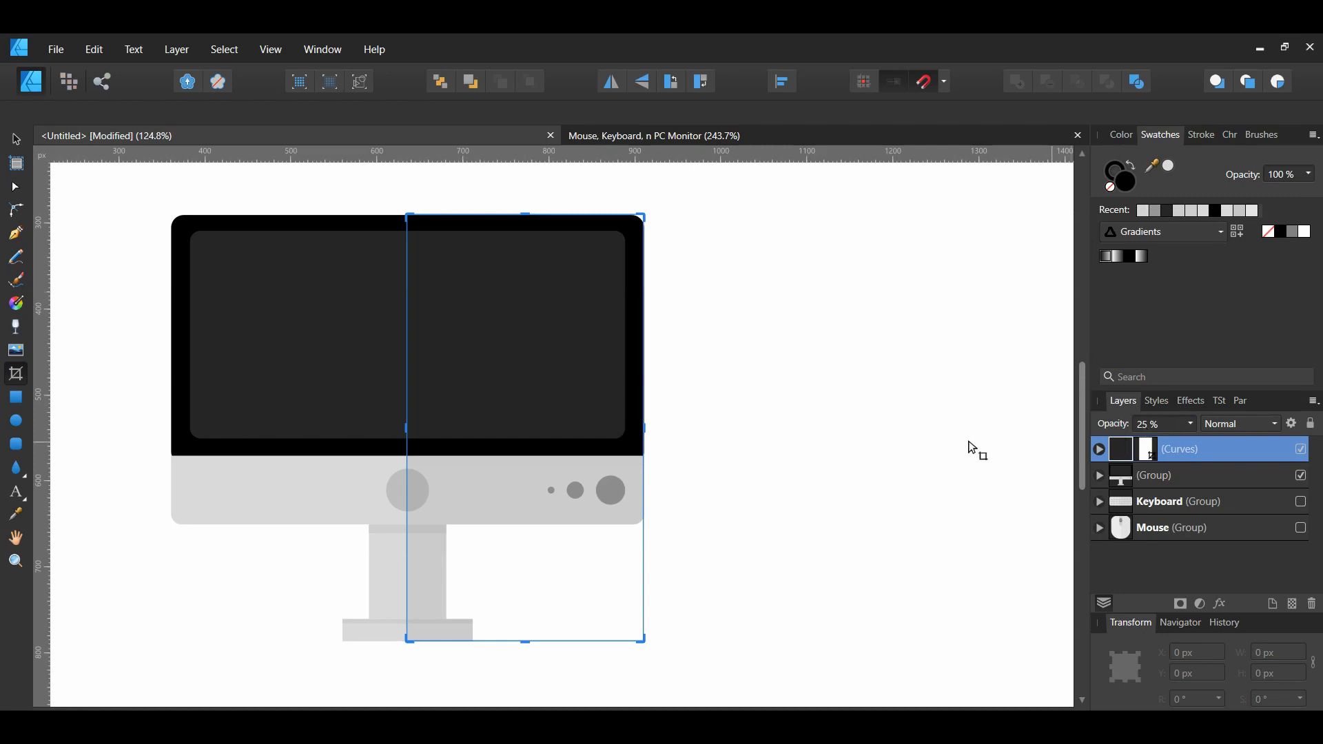
Group the half-side shadow with the monitor artwork, name the group Monitor and deselect it.
key("v")
left_click_drag(102, 179, 740, 671)
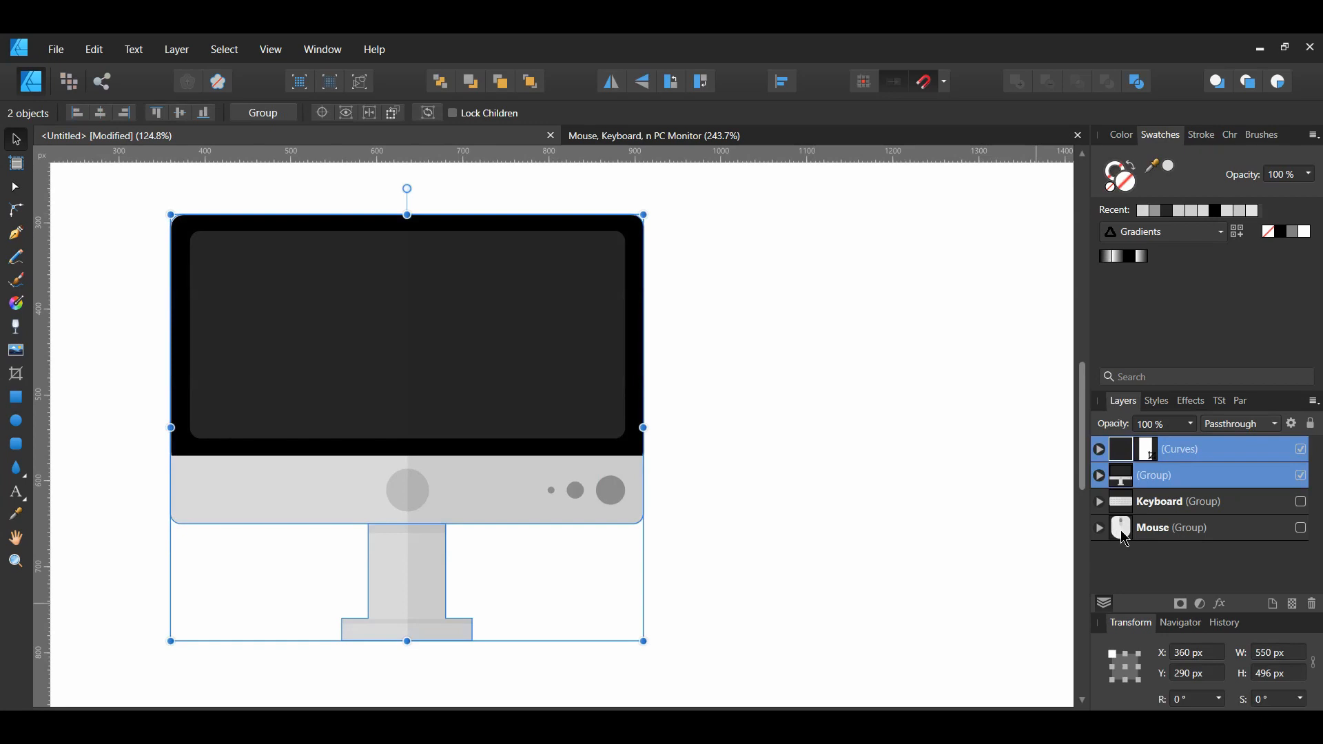
key("ctrl+g")
double_click(1181, 449)
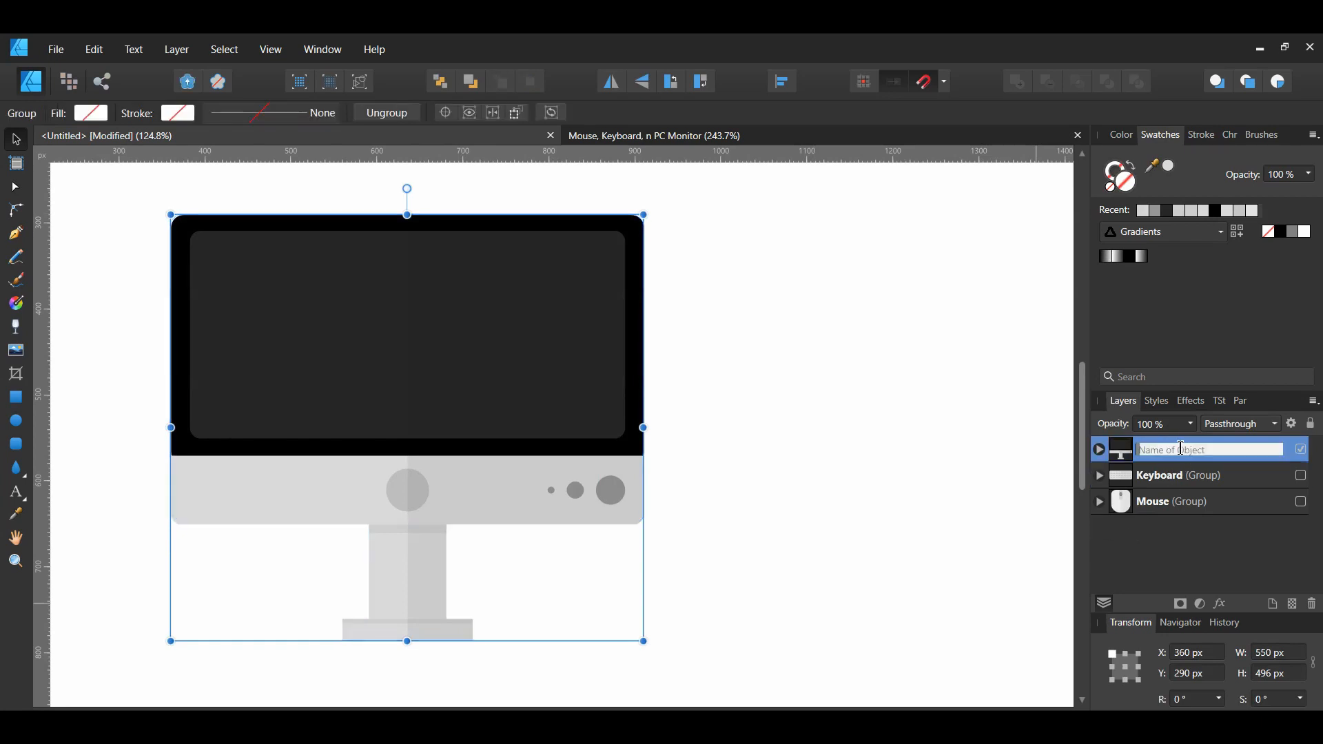
type("Monitor")
key("Return")
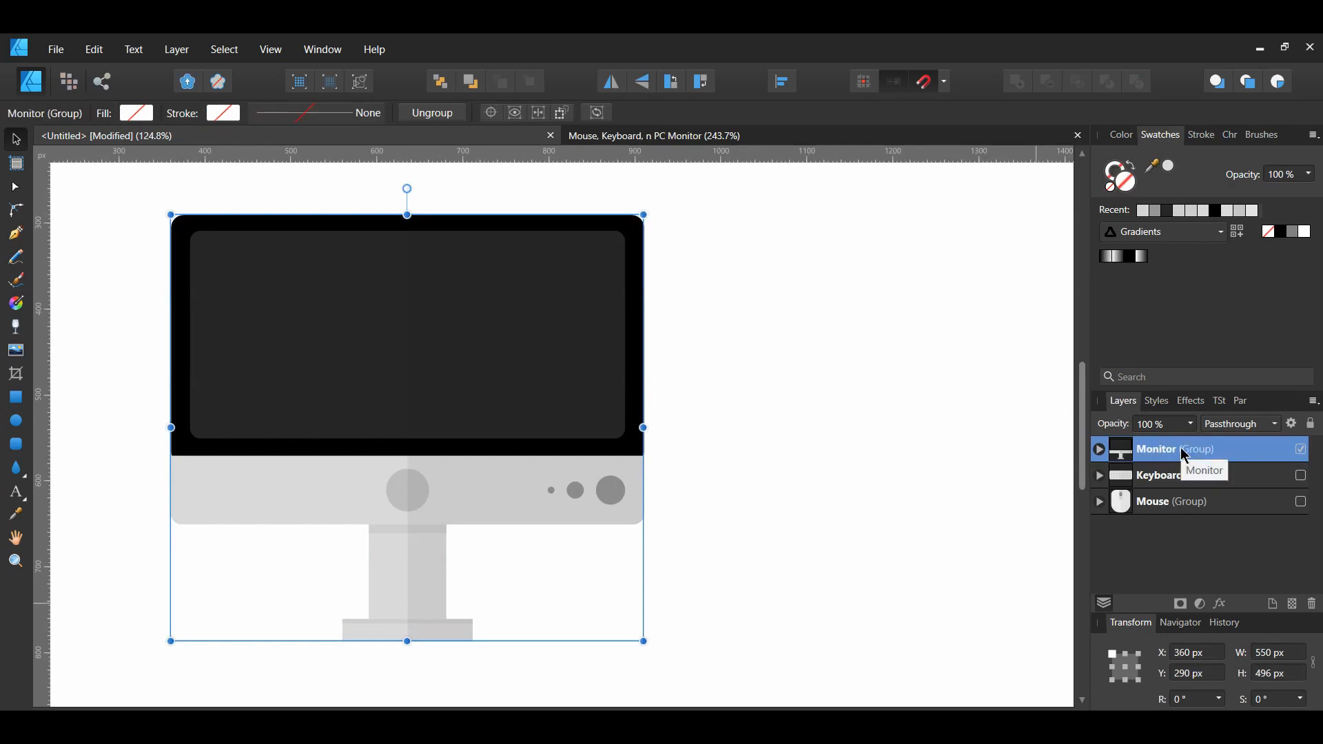
left_click(800, 453)
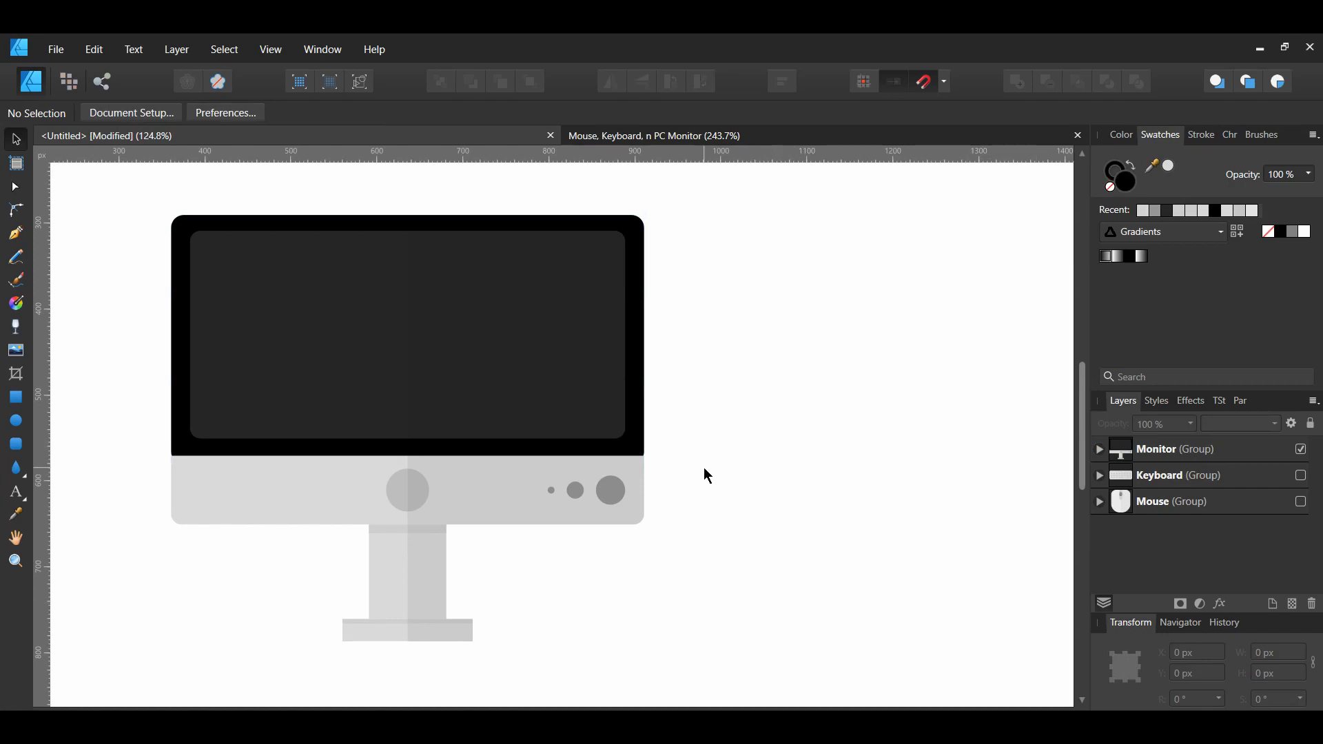
Make the hidden Keyboard and Mouse groups visible again.
key("ctrl+0")
left_click(1301, 476)
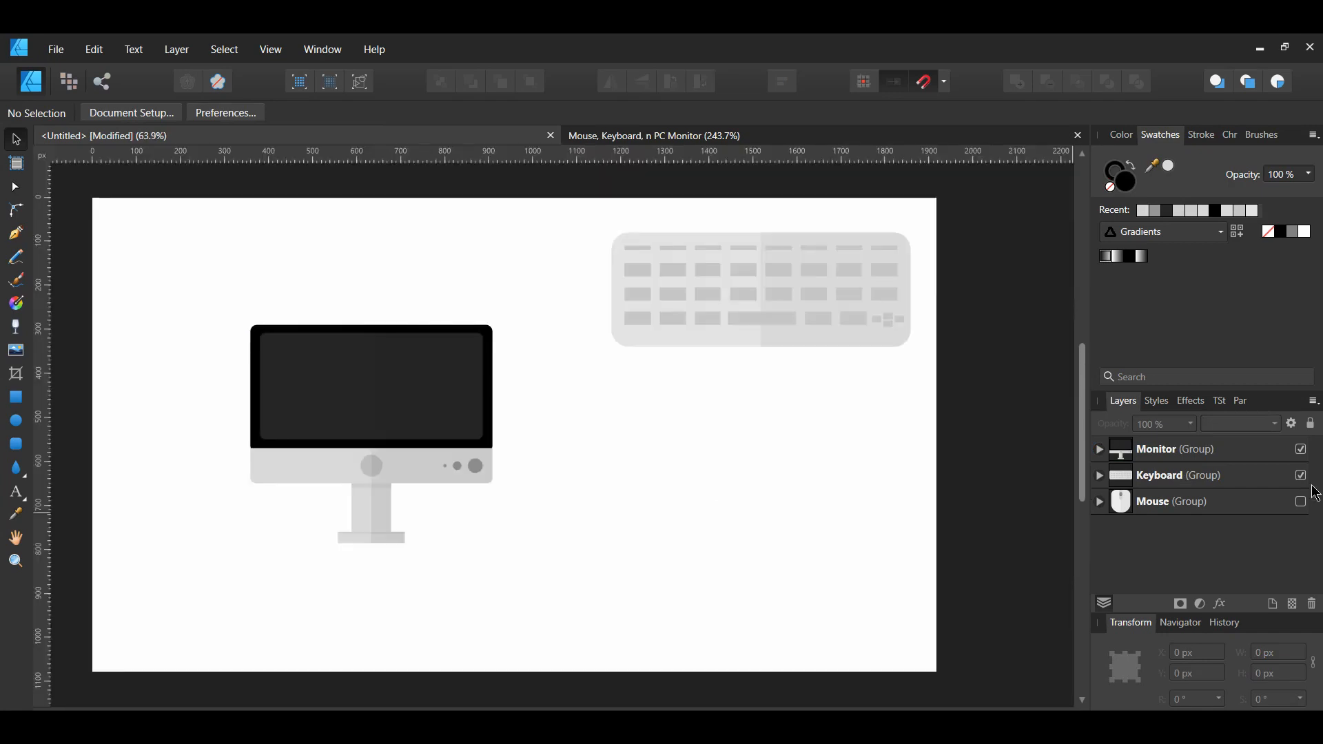
left_click(1301, 502)
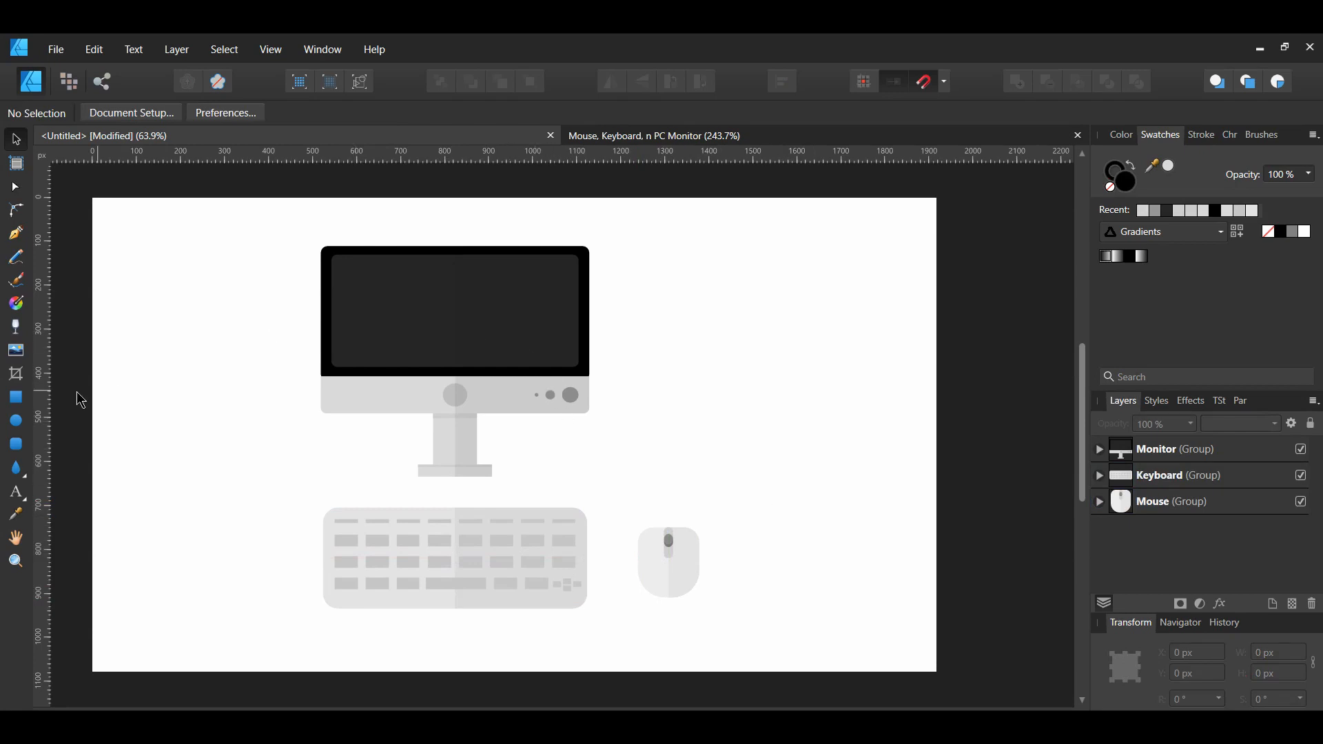
Draw a 1920 × 1080 px rectangle covering the page and give it a diagonal radial gradient from RGB 253, 204, 141 to RGB 86, 168, 178.
left_click(17, 400)
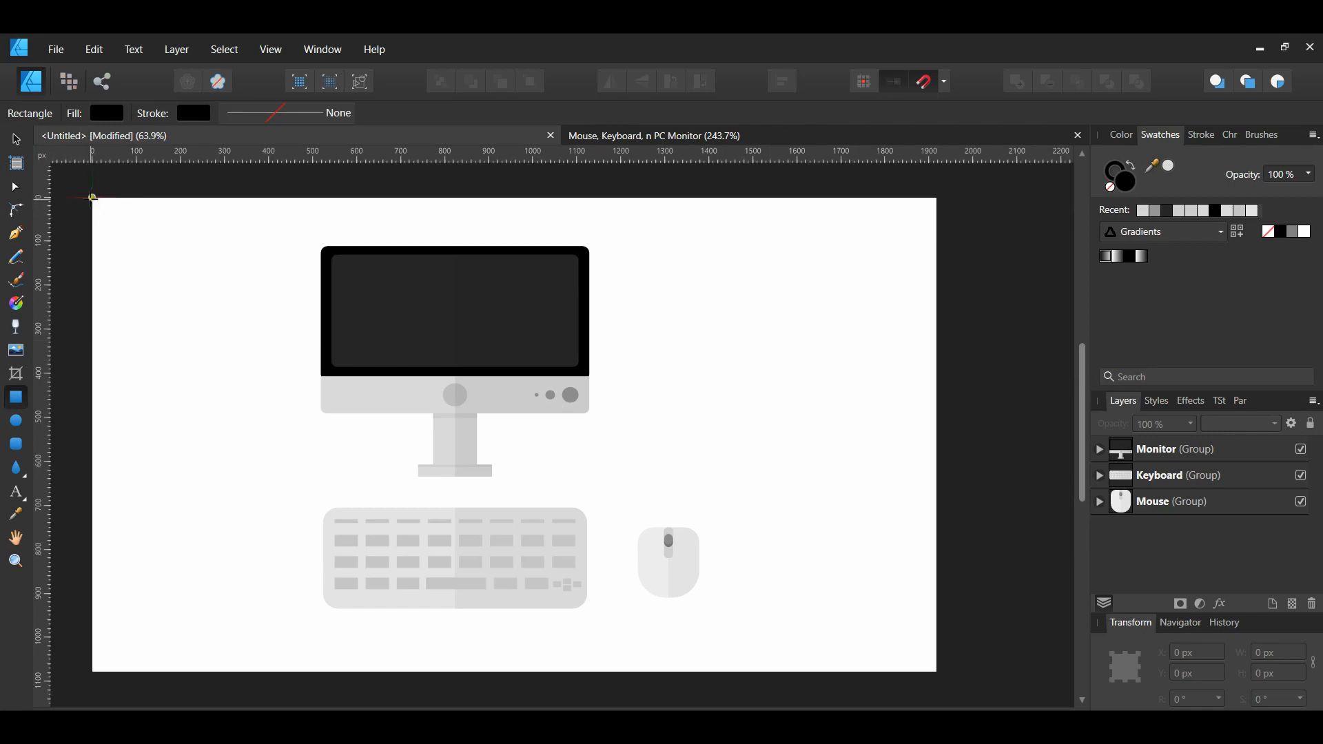
left_click_drag(93, 197, 937, 672)
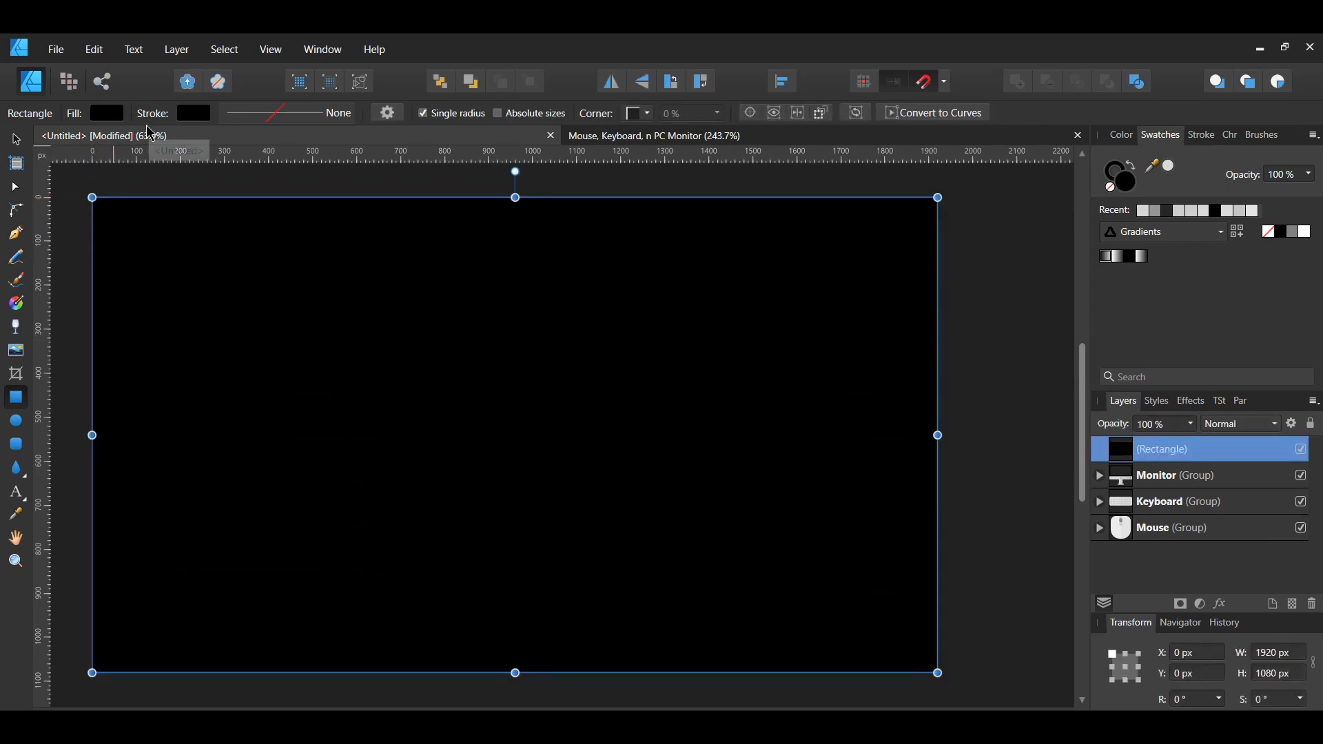
left_click(109, 114)
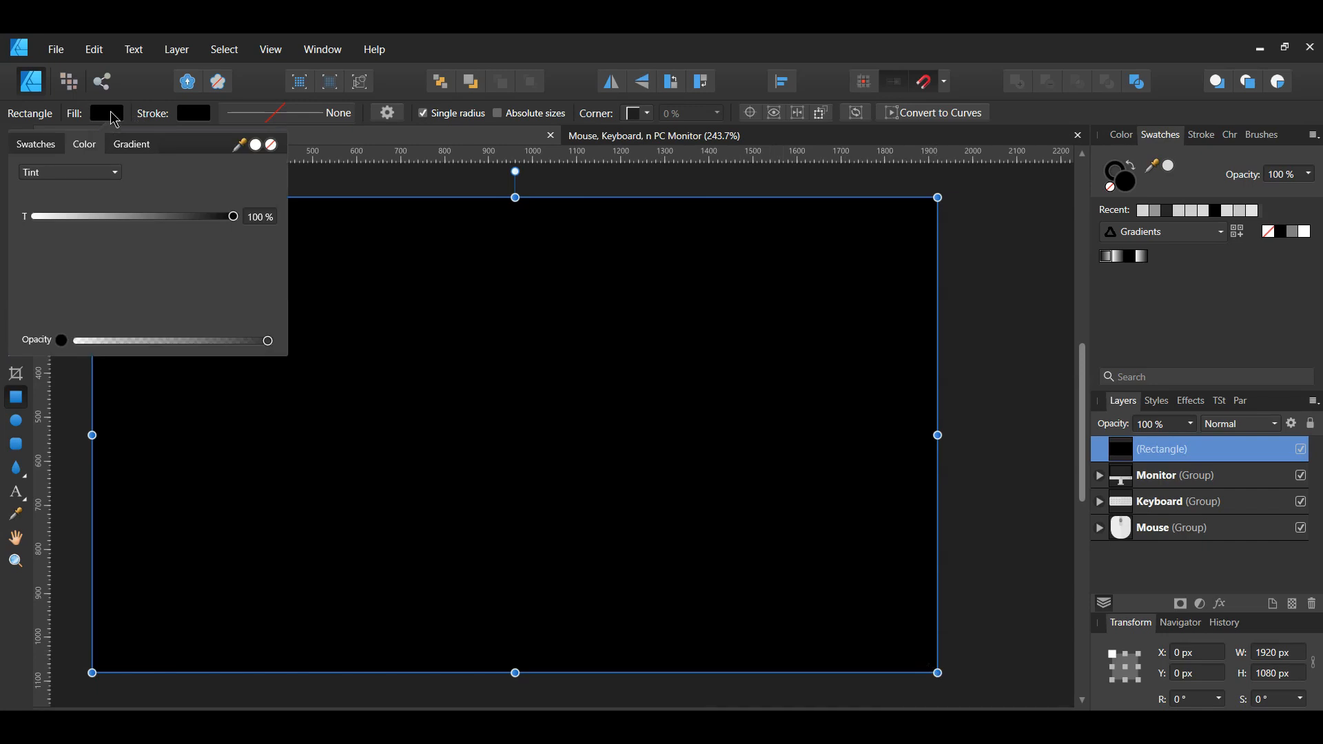
left_click(133, 143)
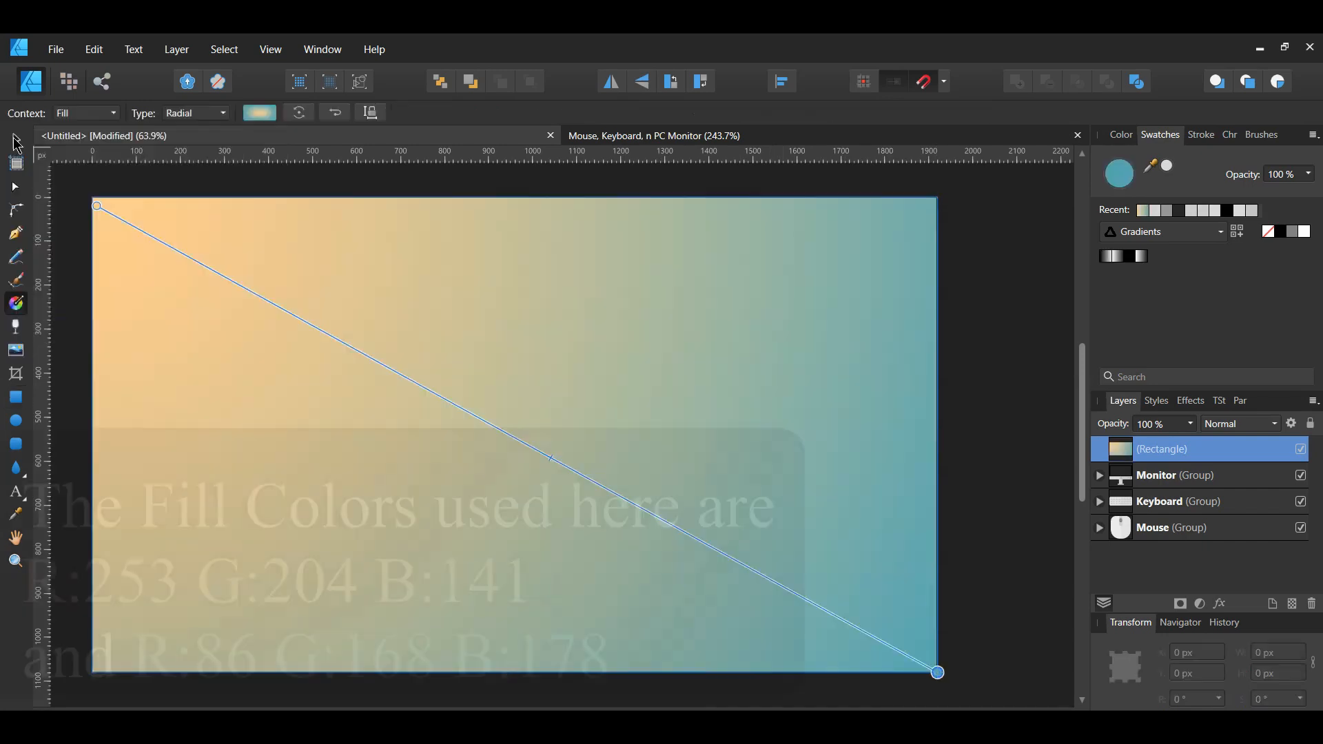
Send the gradient rectangle behind the monitor, keyboard and mouse groups and deselect it.
left_click(15, 142)
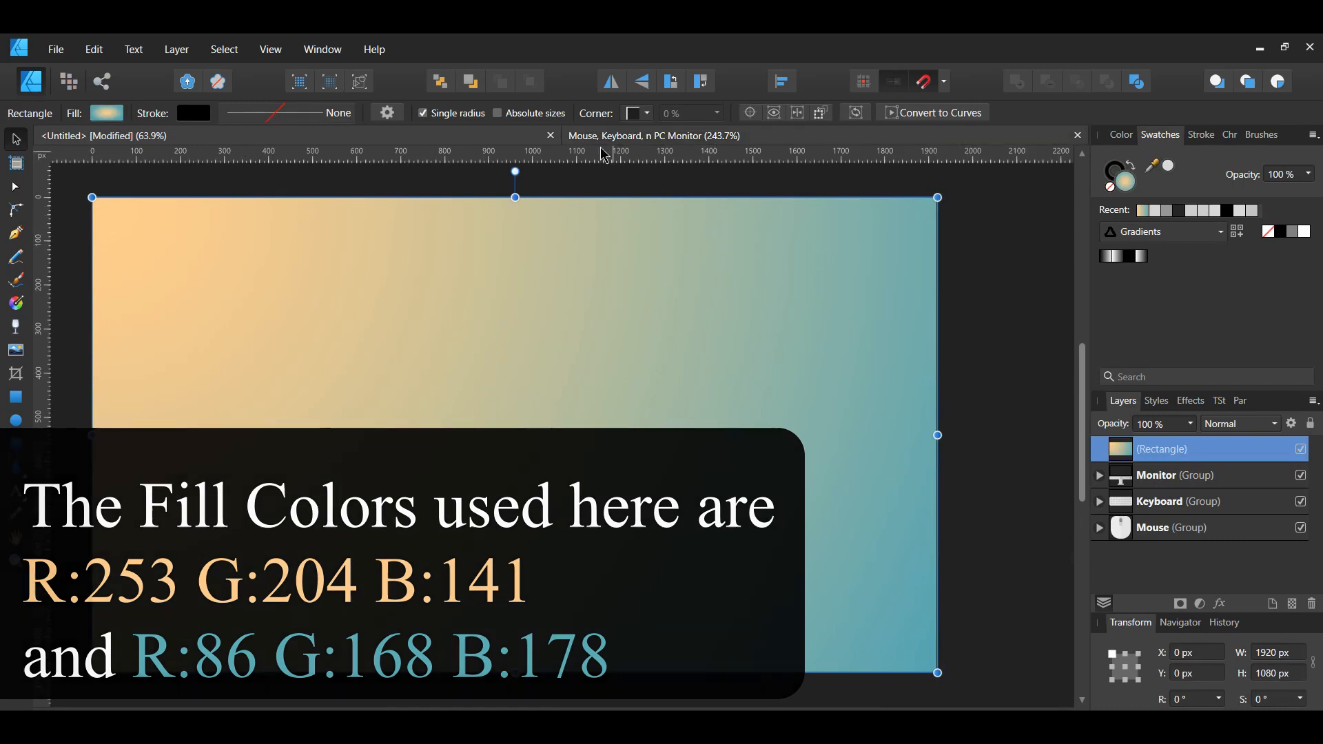
left_click(438, 82)
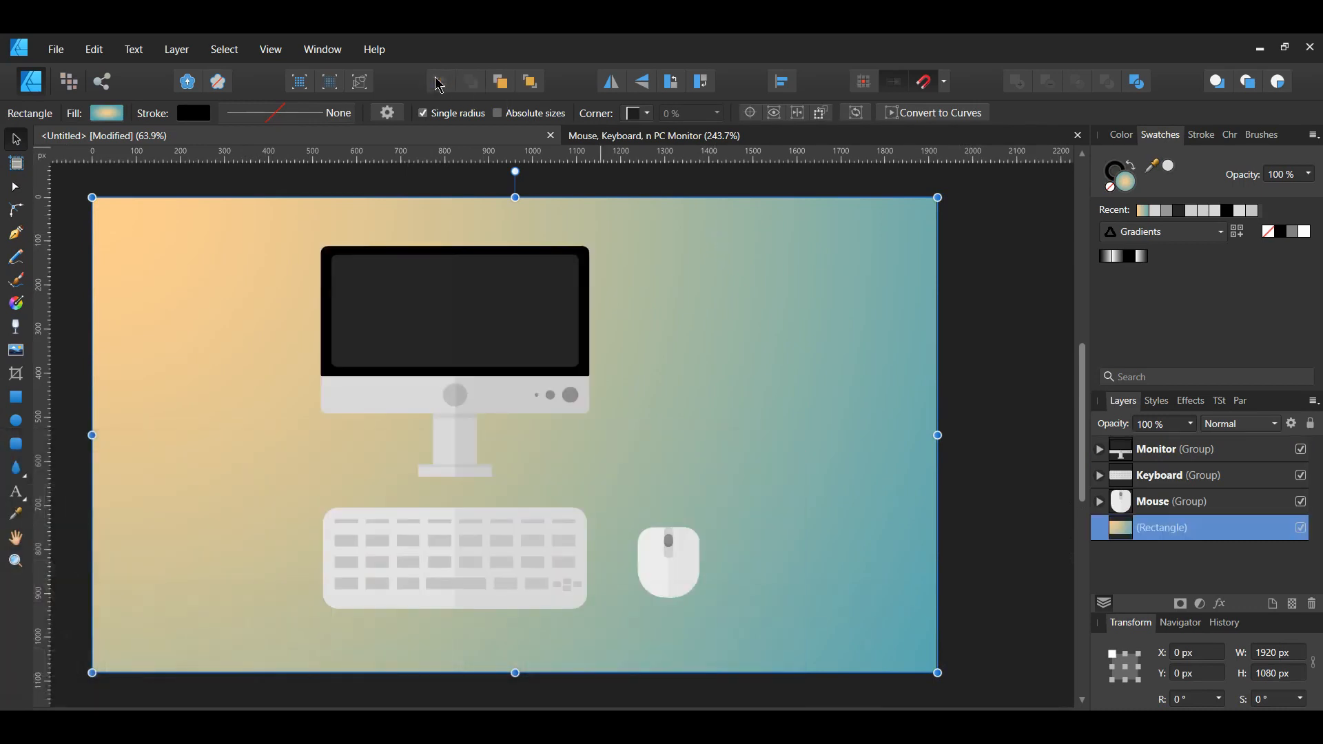
left_click(994, 523)
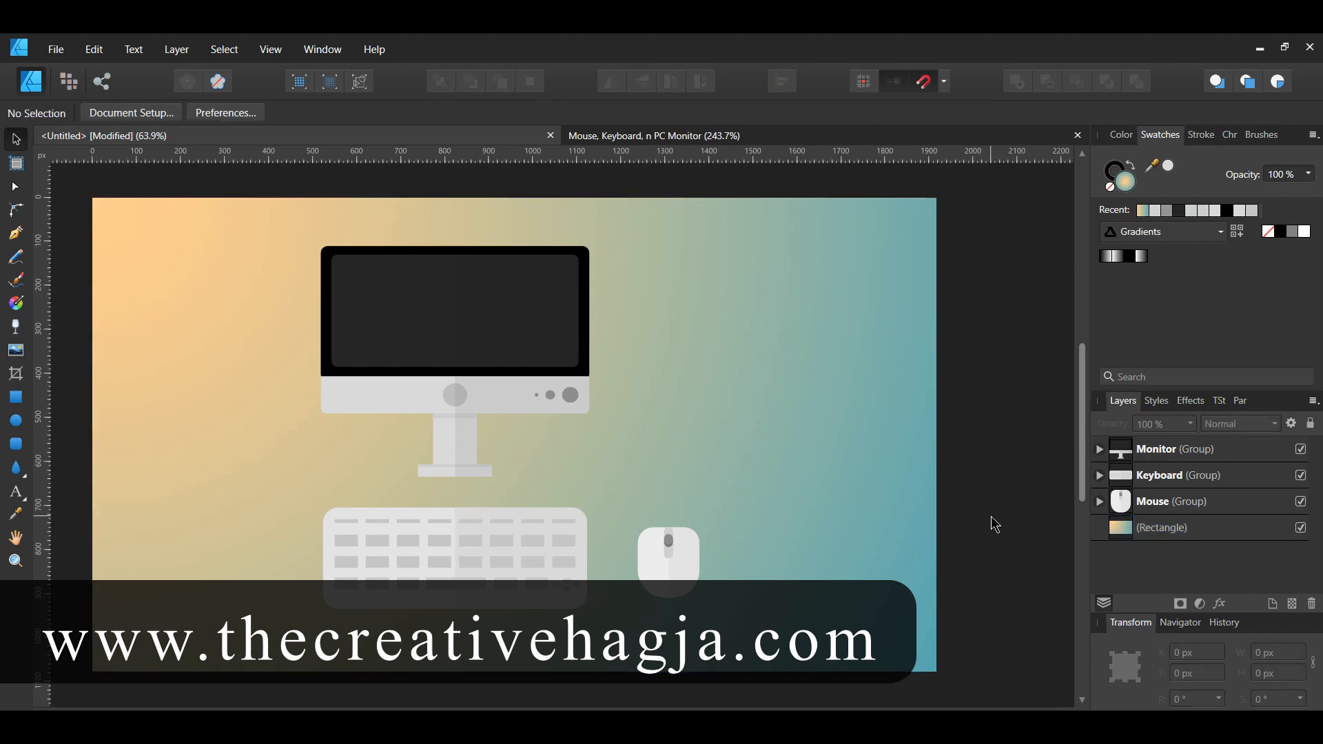